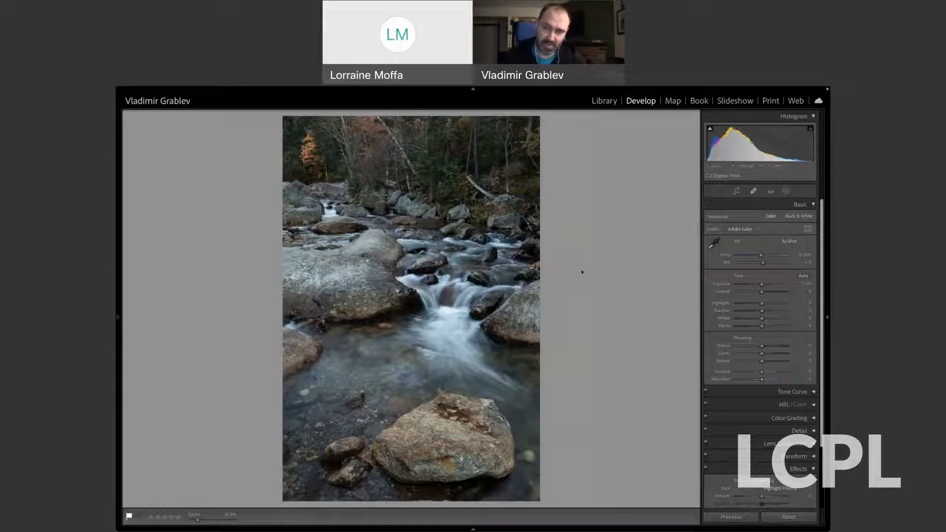
# Try the Auto white balance on the stream photo and return it to As Shot.
pyautogui.click(787, 242)
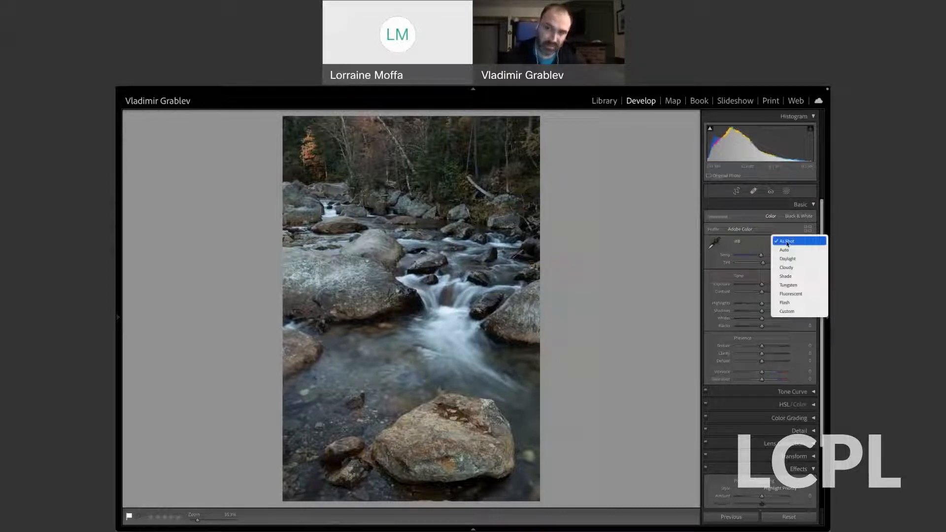
pyautogui.click(790, 251)
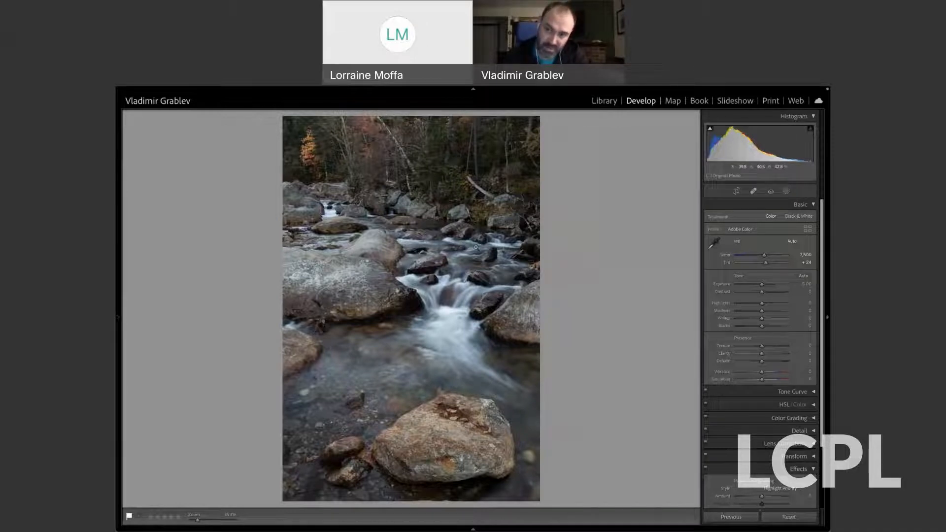
pyautogui.click(790, 242)
pyautogui.click(793, 234)
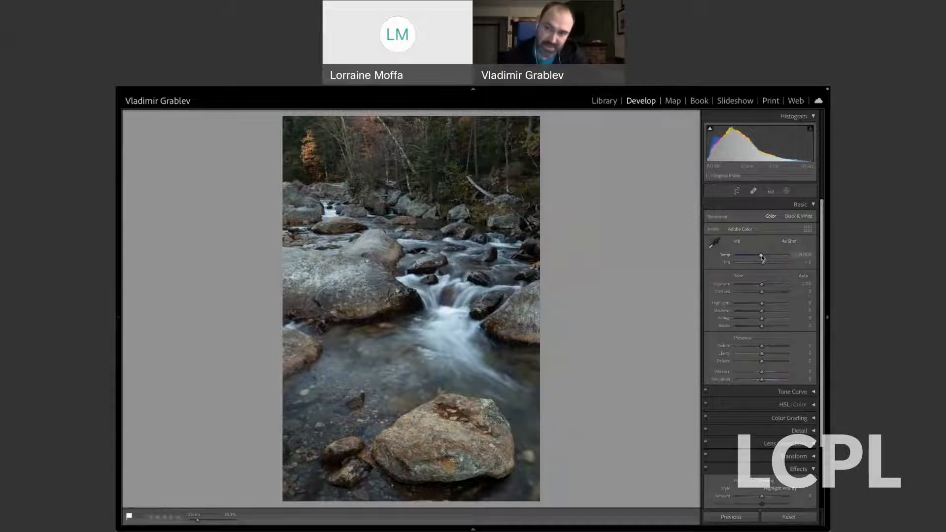
# Set a custom white balance with temperature 7,947 and tint about +16, and compare the photo with its original version.
pyautogui.moveTo(762, 257); pyautogui.dragTo(768, 257)
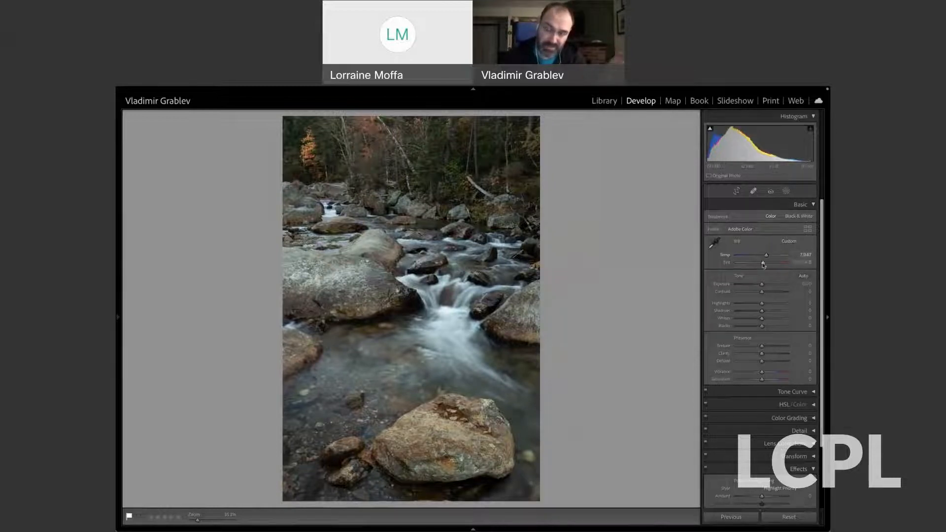
pyautogui.moveTo(763, 264); pyautogui.dragTo(765, 265)
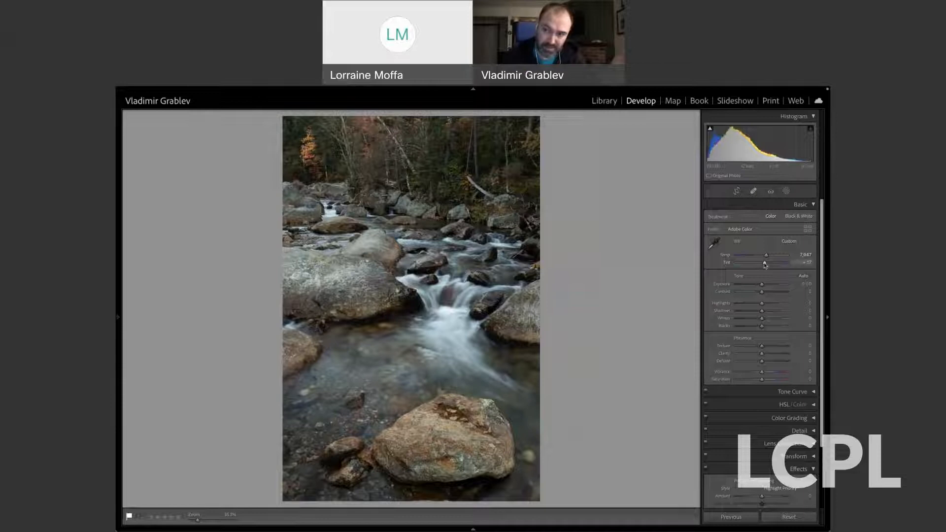
pyautogui.moveTo(765, 265); pyautogui.dragTo(765, 265)
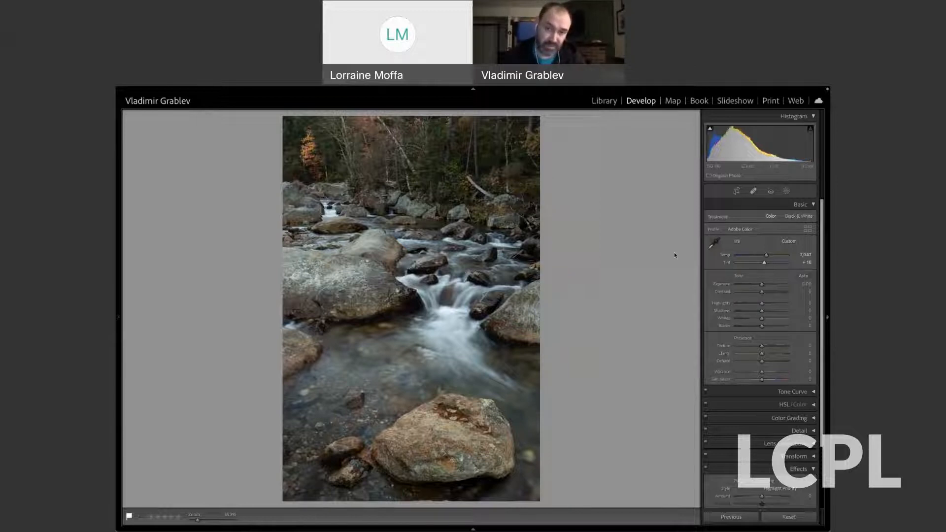
pyautogui.press('\\')
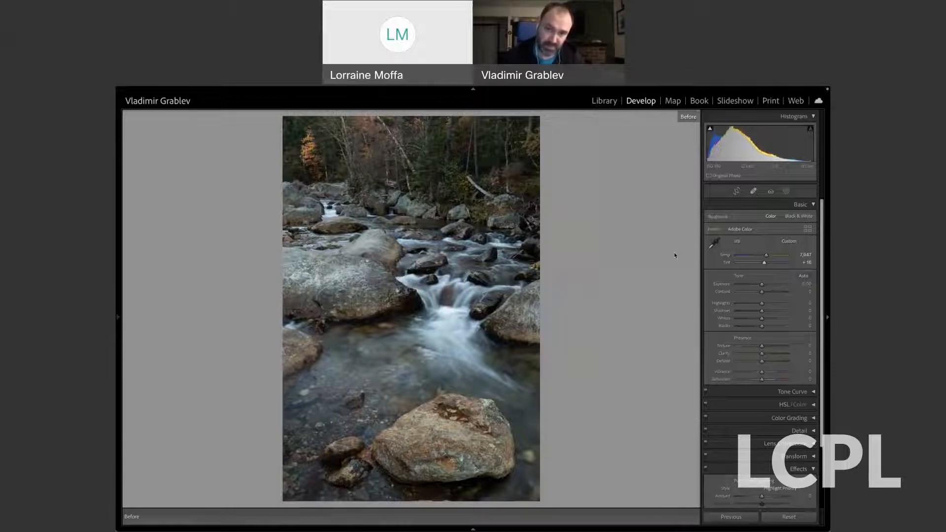
pyautogui.press('\\')
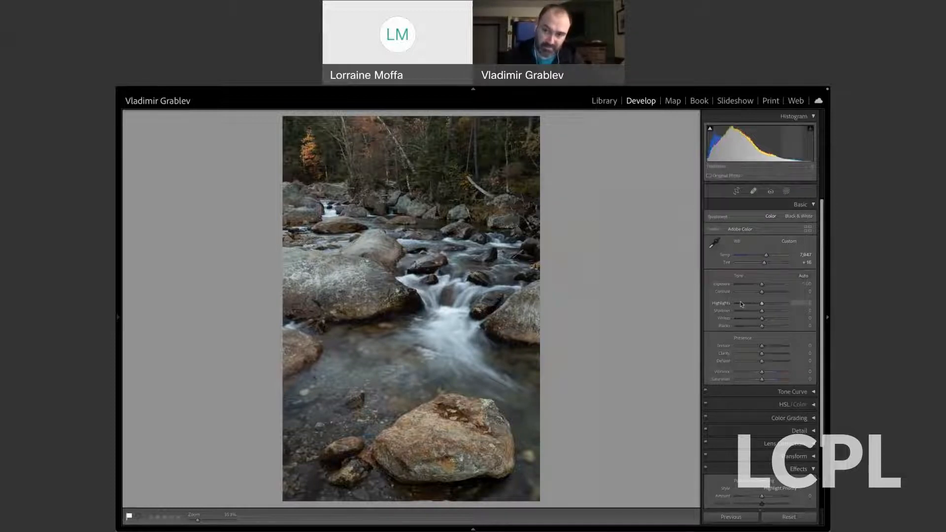
# Set the photo's exposure to +0.50, contrast to −7, saturation to +16 and vibrance to −18.
pyautogui.moveTo(762, 286); pyautogui.dragTo(764, 285)
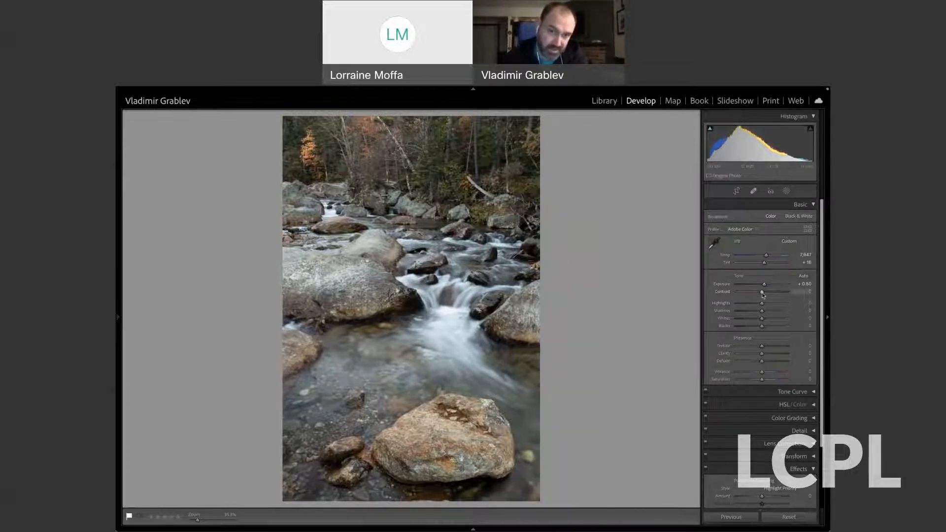
pyautogui.moveTo(762, 294); pyautogui.dragTo(760, 295)
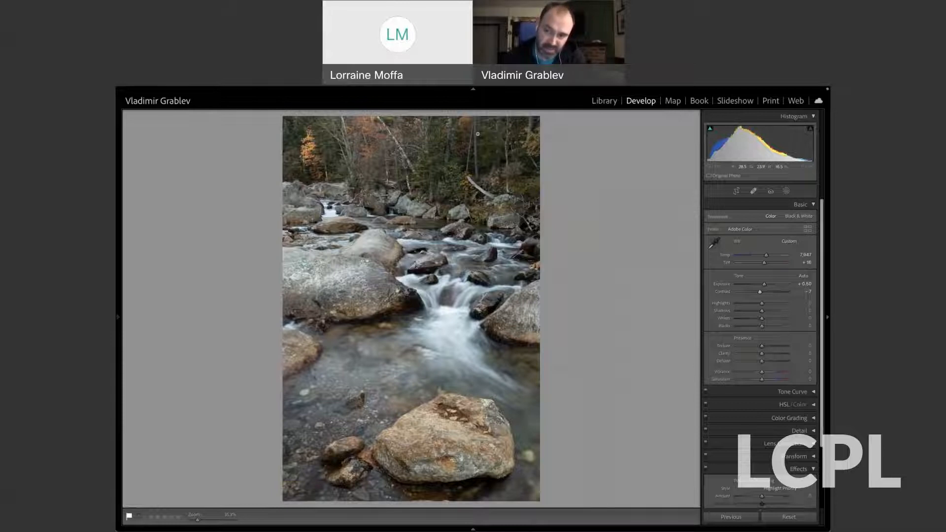
pyautogui.moveTo(761, 380); pyautogui.dragTo(766, 382)
pyautogui.moveTo(766, 382); pyautogui.dragTo(767, 382)
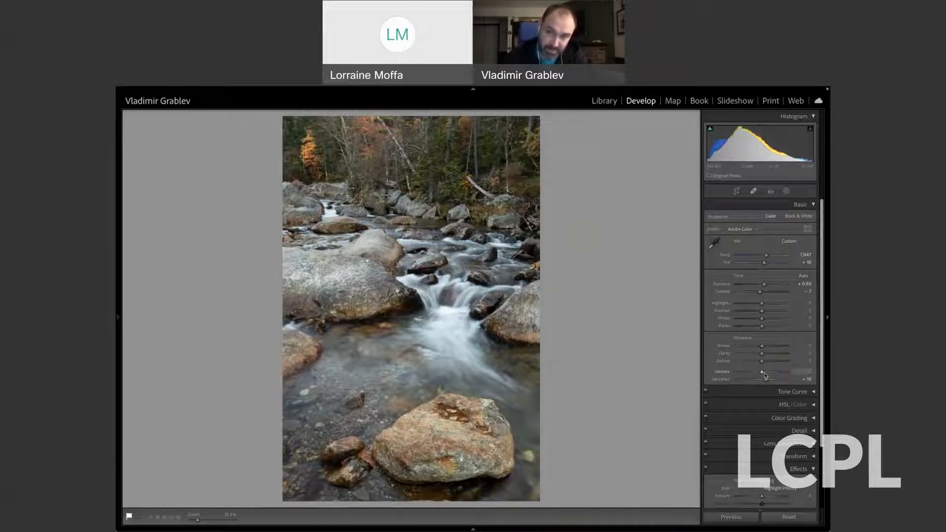
pyautogui.moveTo(763, 375); pyautogui.dragTo(758, 375)
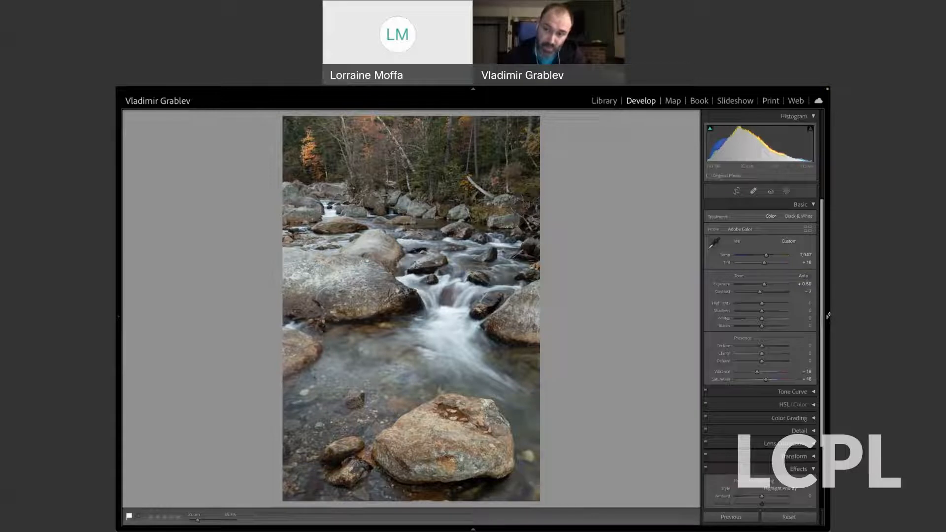
# Add a dark post-crop vignette with amount −18, midpoint 0 and feather 0.
pyautogui.scroll(-2, 824, 386)
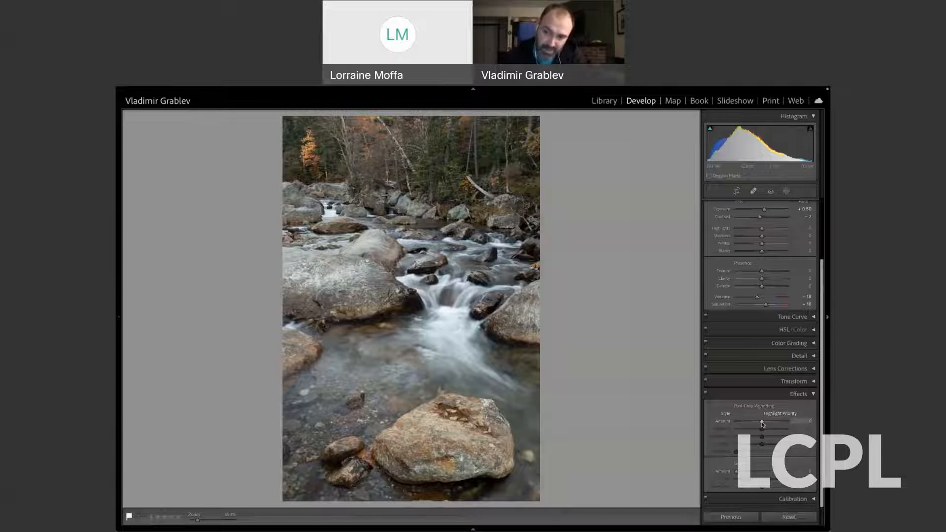
pyautogui.moveTo(762, 423); pyautogui.dragTo(758, 423)
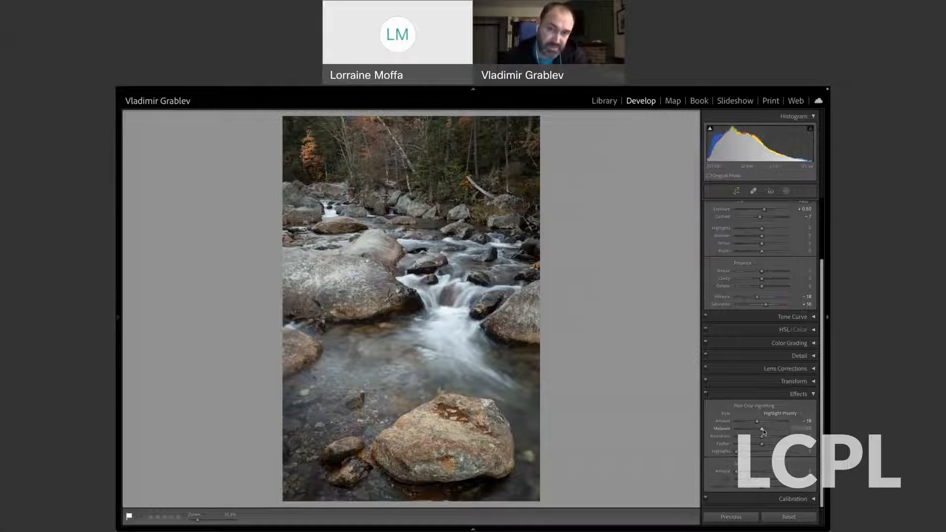
pyautogui.moveTo(763, 432); pyautogui.dragTo(736, 432)
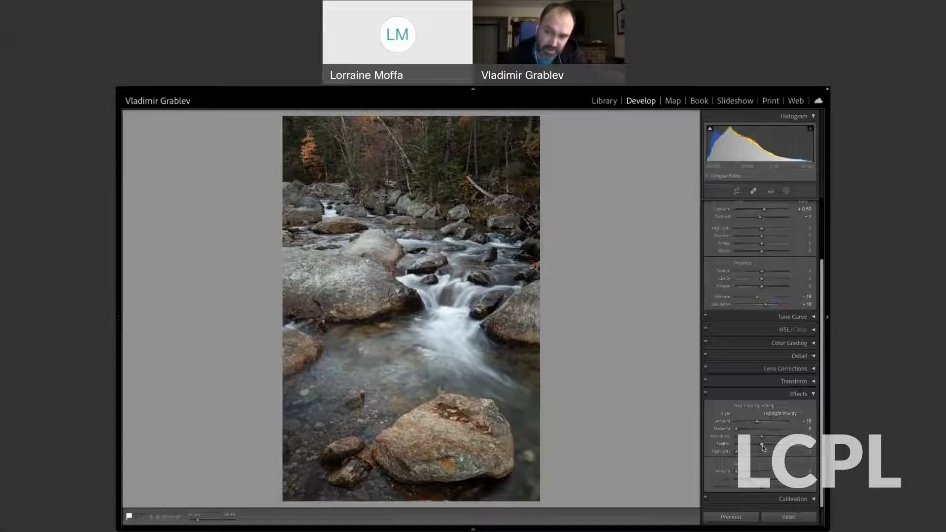
pyautogui.moveTo(763, 447); pyautogui.dragTo(735, 449)
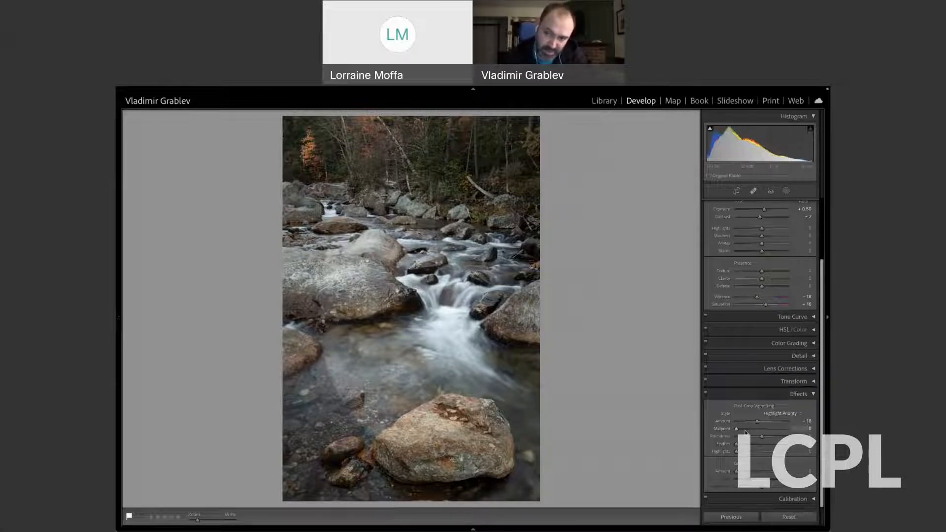
# Exaggerate the vignette to amount −100 and test its midpoint and roundness across low and high values.
pyautogui.moveTo(757, 421); pyautogui.dragTo(735, 422)
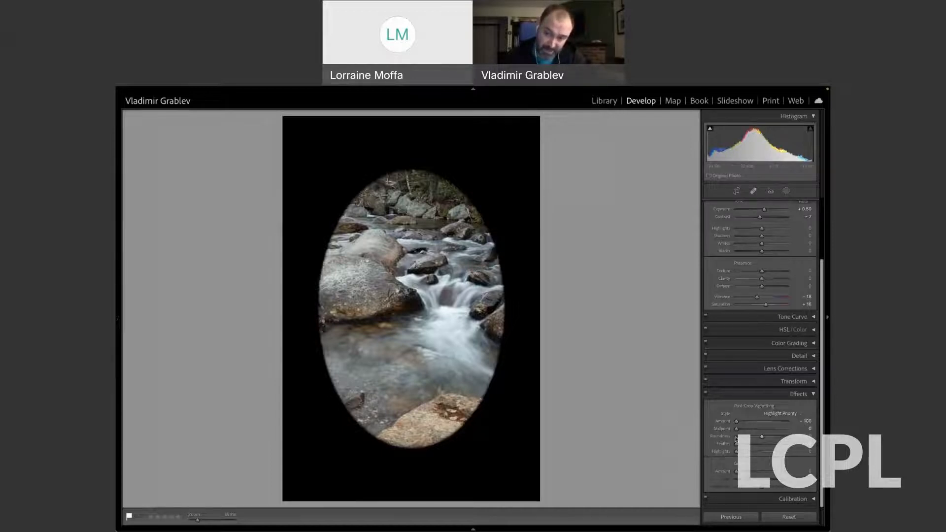
pyautogui.moveTo(738, 429); pyautogui.dragTo(785, 430)
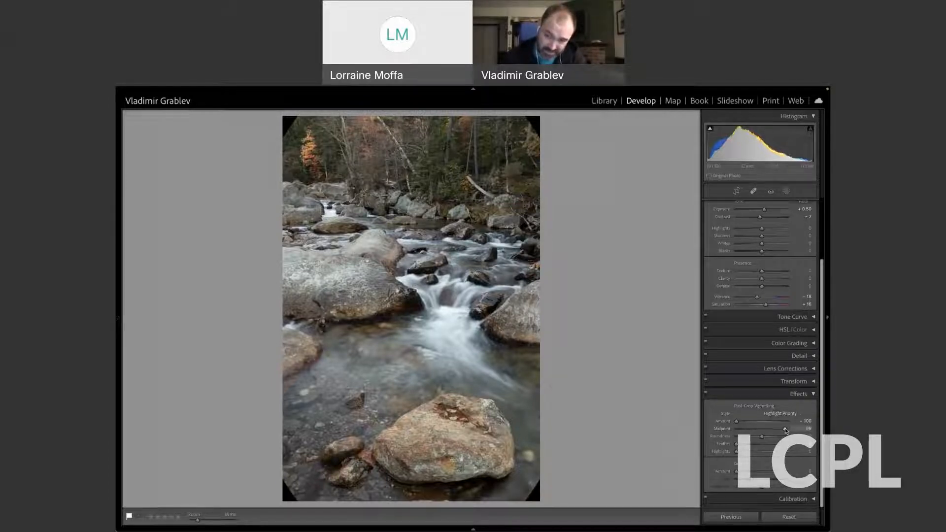
pyautogui.moveTo(784, 430); pyautogui.dragTo(744, 431)
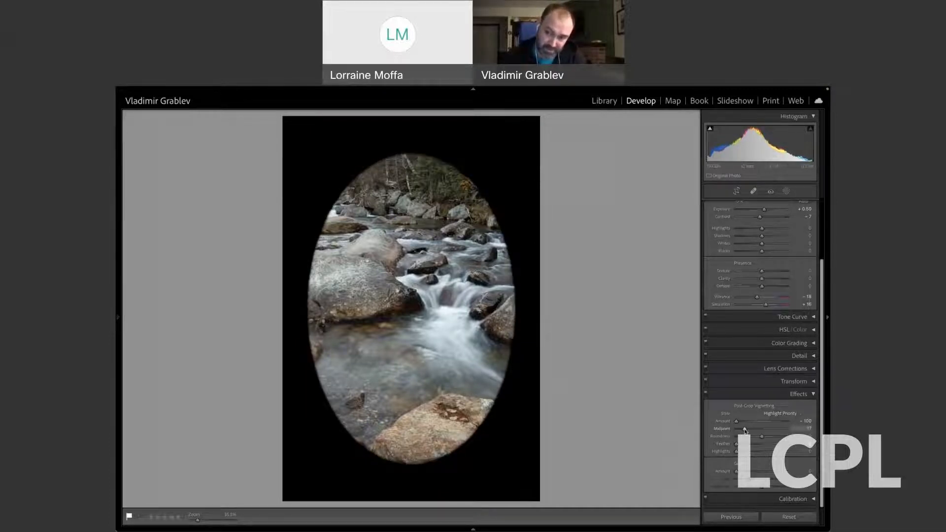
pyautogui.moveTo(761, 436); pyautogui.dragTo(745, 439)
pyautogui.moveTo(744, 437); pyautogui.dragTo(739, 438)
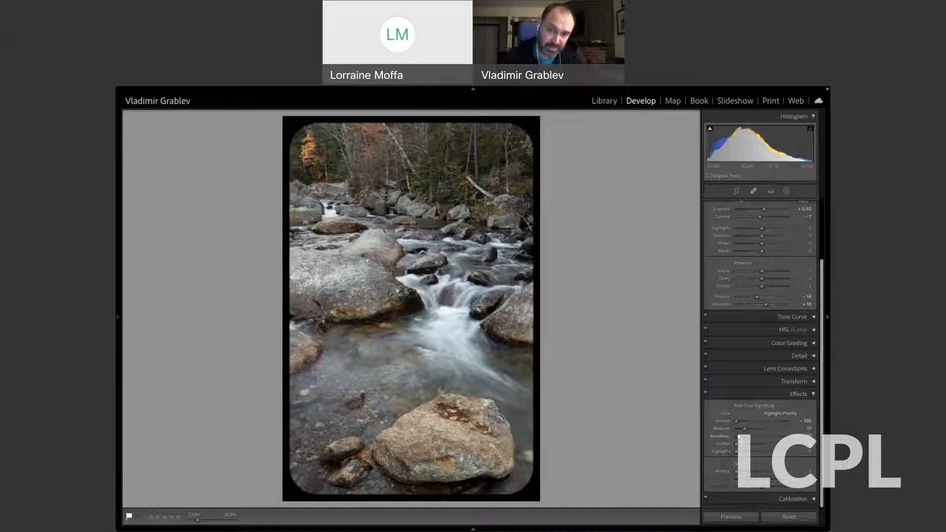
pyautogui.moveTo(738, 438); pyautogui.dragTo(787, 437)
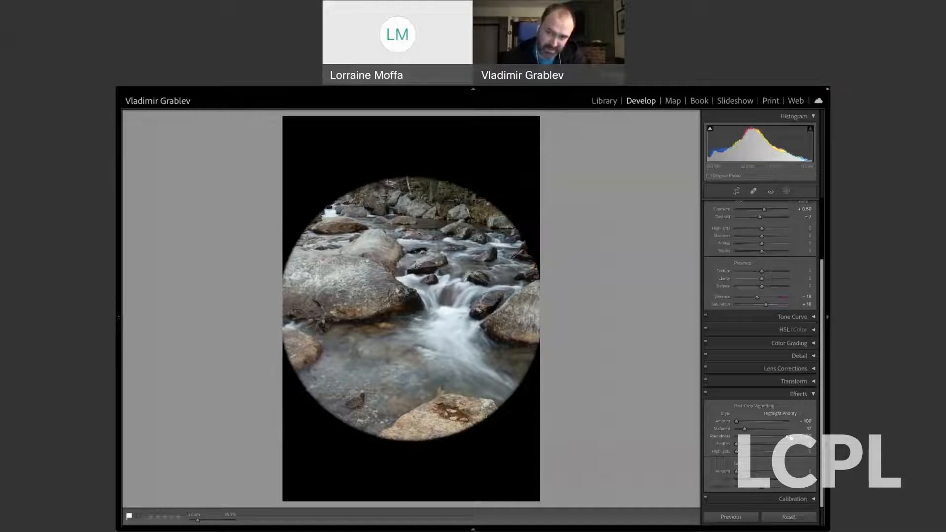
pyautogui.moveTo(745, 428); pyautogui.dragTo(737, 432)
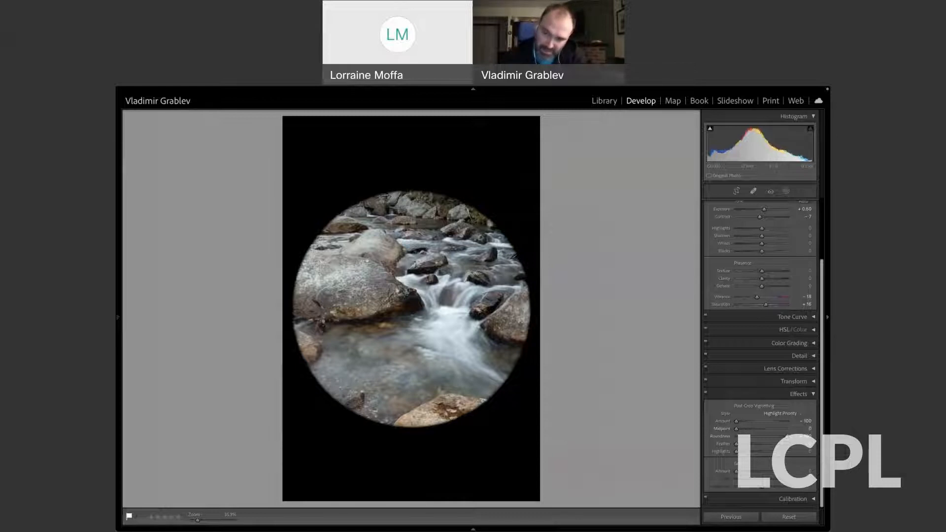
# Bring the vignette back to a subtle amount of about −19 with midpoint about 16, and soften its feather.
pyautogui.moveTo(788, 437); pyautogui.dragTo(759, 425)
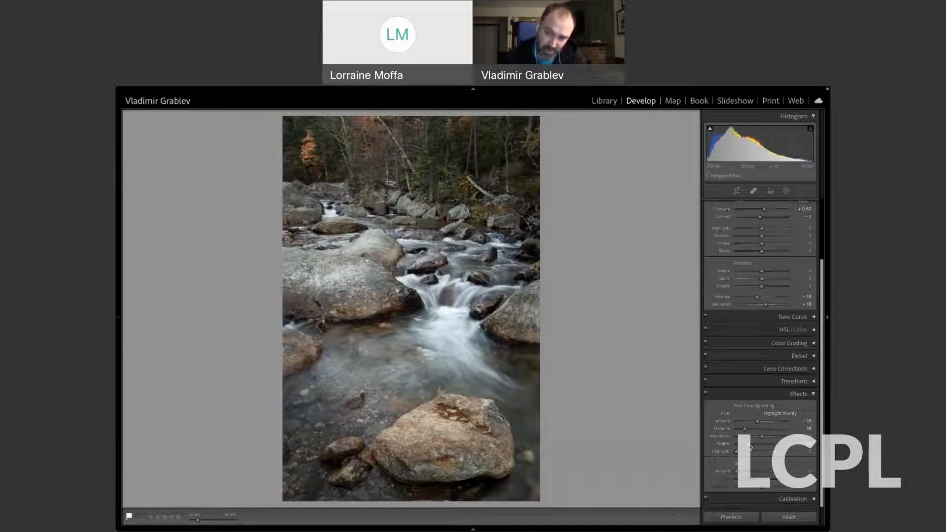
pyautogui.moveTo(750, 446); pyautogui.dragTo(781, 446)
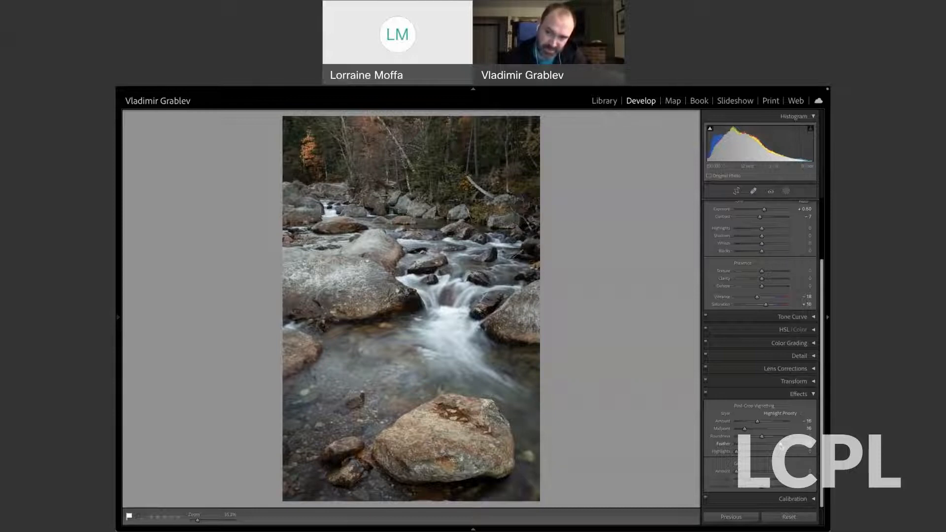
pyautogui.moveTo(758, 422); pyautogui.dragTo(757, 424)
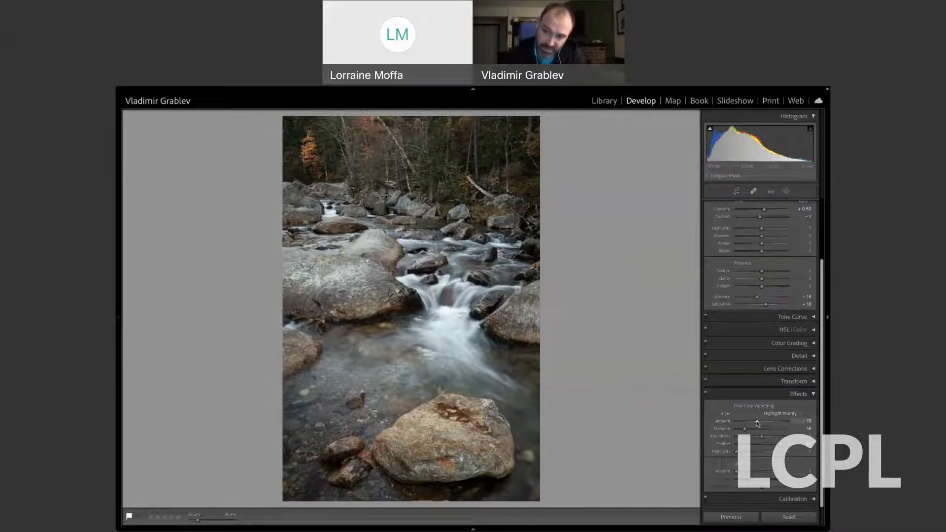
# Try a solid white rounded vignette frame with amount +100 and midpoint 0, and switch the effects off.
pyautogui.moveTo(757, 423); pyautogui.dragTo(733, 432)
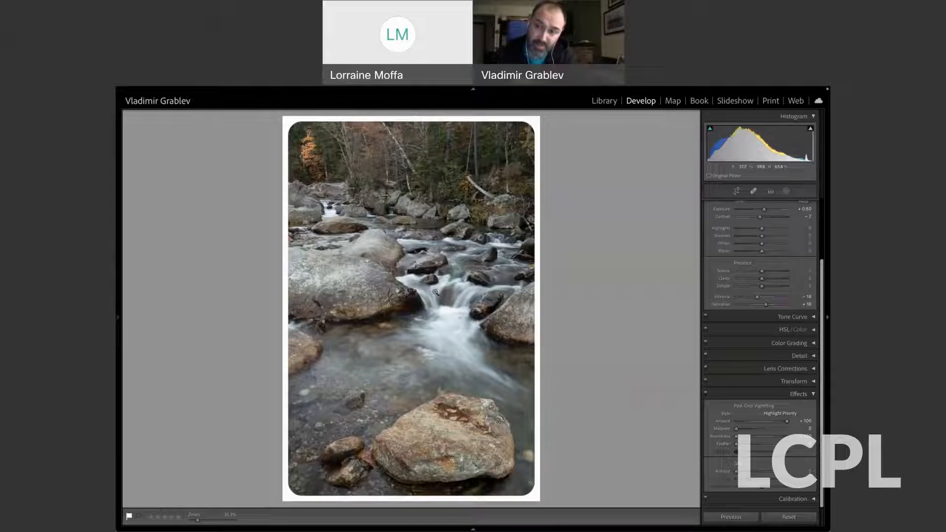
pyautogui.click(706, 394)
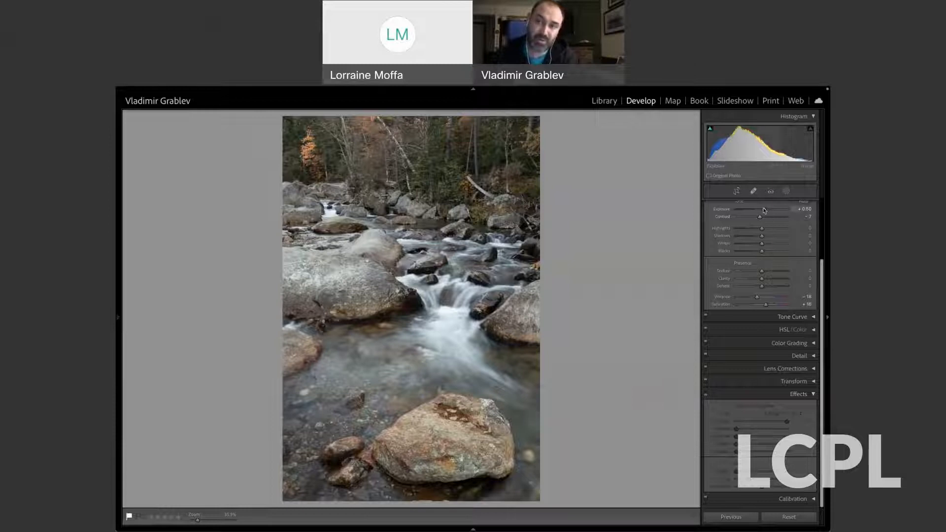
# Create a radial gradient mask and reshape it into a centred tall ellipse reaching almost to the photo's edges.
pyautogui.click(786, 192)
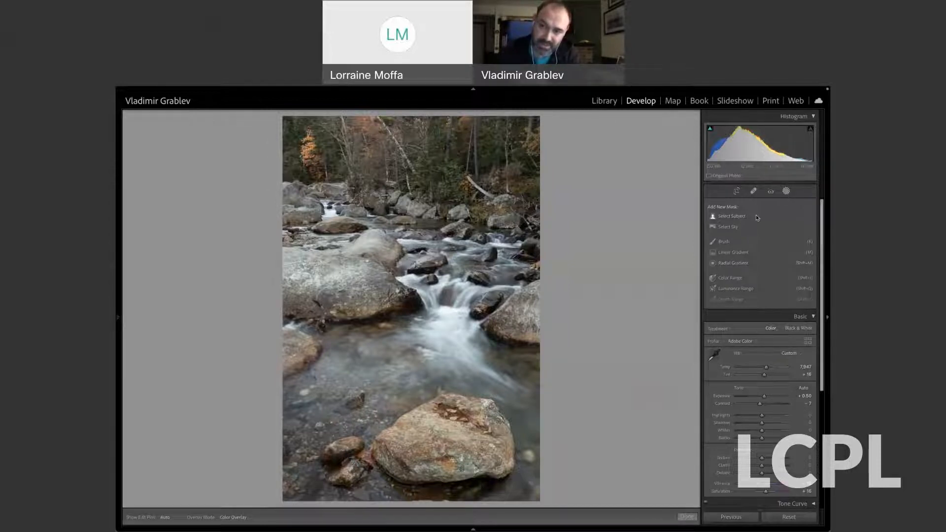
pyautogui.click(734, 264)
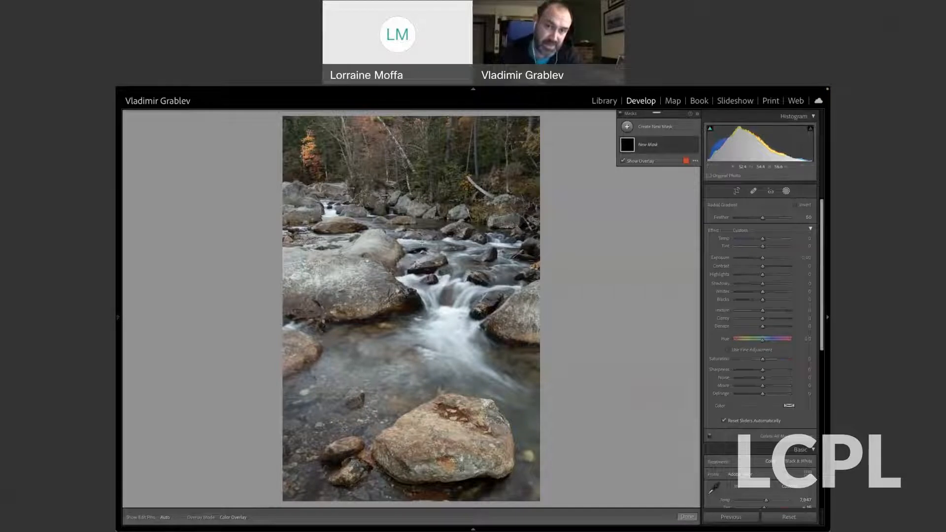
pyautogui.moveTo(390, 234); pyautogui.dragTo(492, 392)
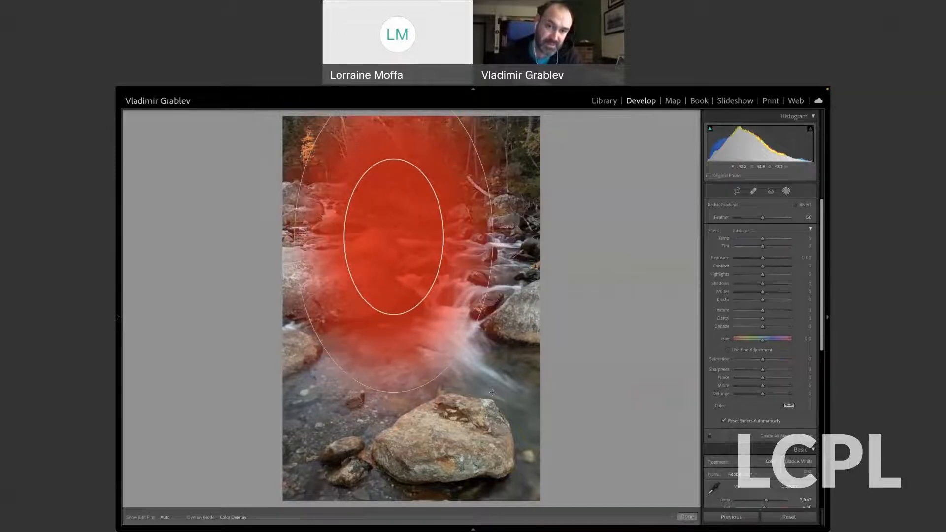
pyautogui.moveTo(394, 237); pyautogui.dragTo(407, 310)
pyautogui.moveTo(408, 167); pyautogui.dragTo(408, 125)
pyautogui.moveTo(307, 311); pyautogui.dragTo(286, 313)
pyautogui.moveTo(526, 311); pyautogui.dragTo(533, 310)
pyautogui.moveTo(405, 312); pyautogui.dragTo(409, 312)
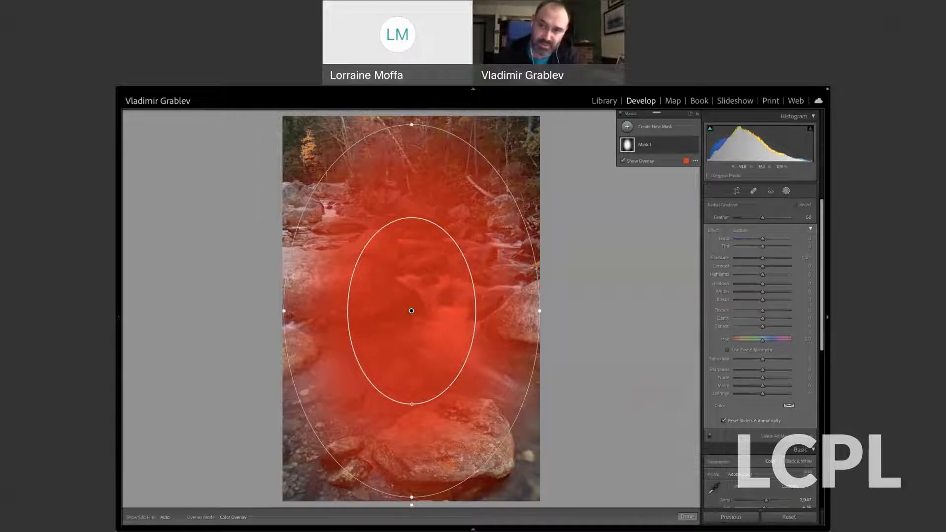
# Invert the radial mask, lower its exposure to about −0.6 to darken the edges, and shift the ellipse slightly upward.
pyautogui.click(795, 205)
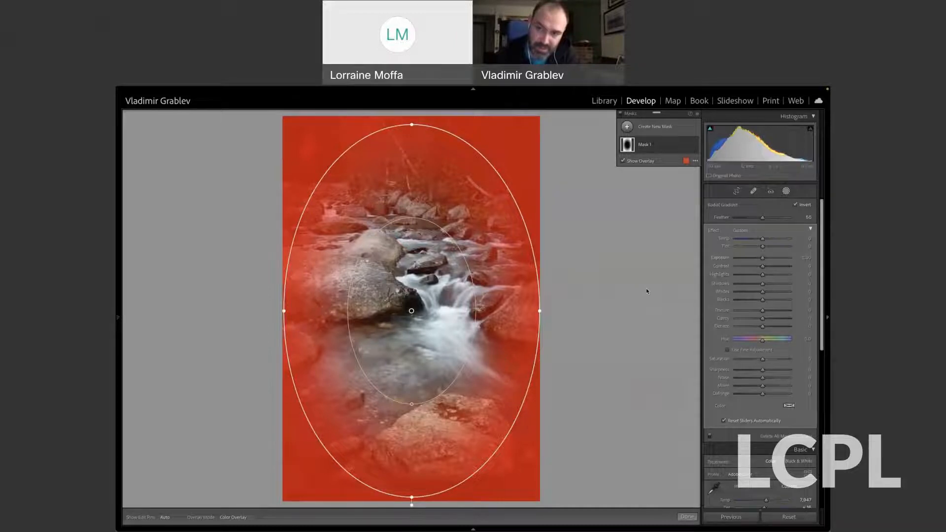
pyautogui.moveTo(763, 260); pyautogui.dragTo(758, 260)
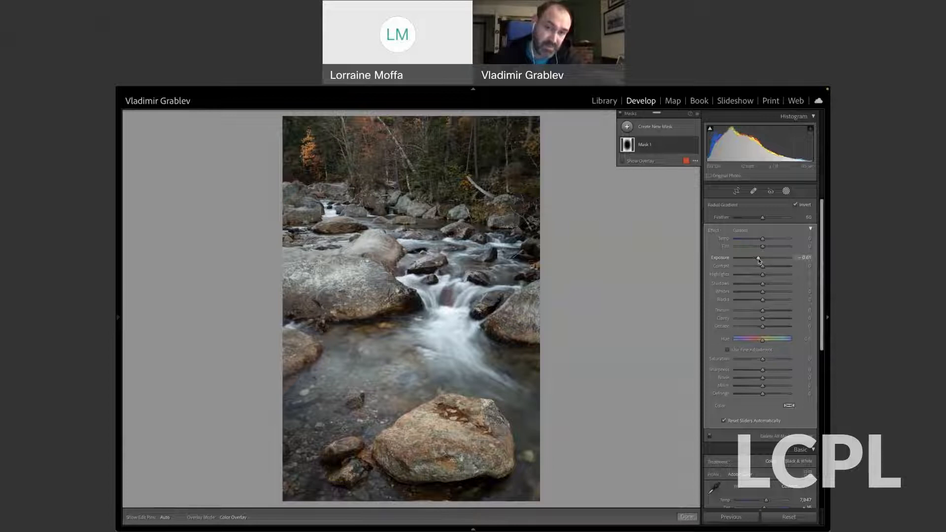
pyautogui.moveTo(403, 313)
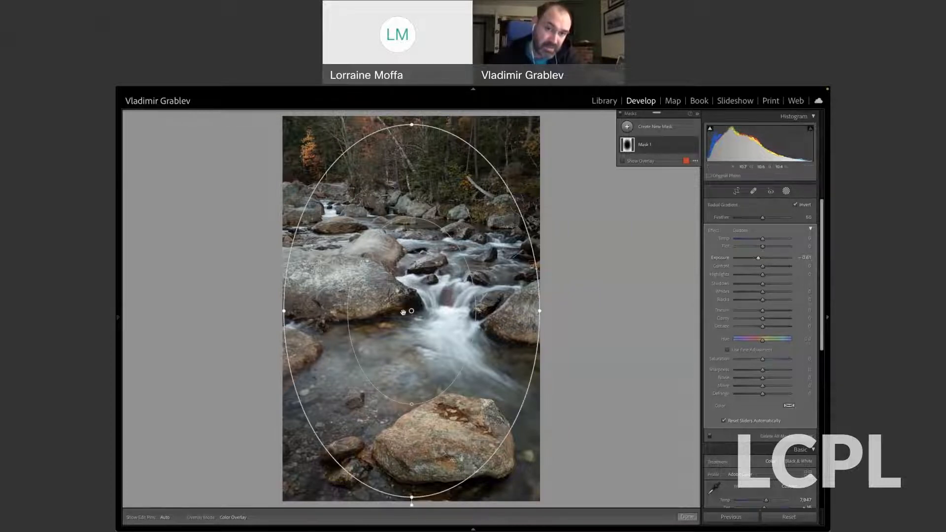
pyautogui.moveTo(403, 313)
pyautogui.mouseDown()
pyautogui.moveTo(409, 299)
pyautogui.moveTo(409, 308)
pyautogui.mouseUp()
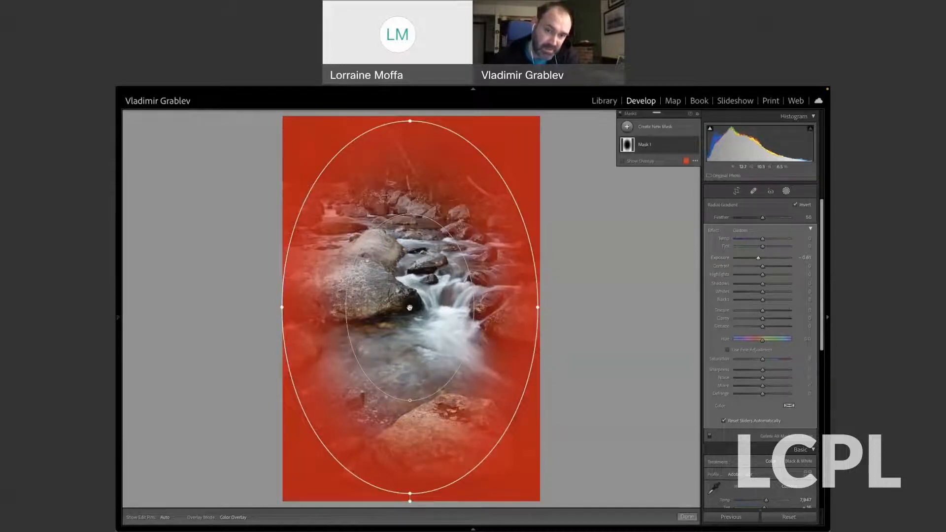
# Lower the radial mask's feather to about 33, tilt and reposition the ellipse along the stream's diagonal, and close masking.
pyautogui.moveTo(410, 400); pyautogui.dragTo(411, 432)
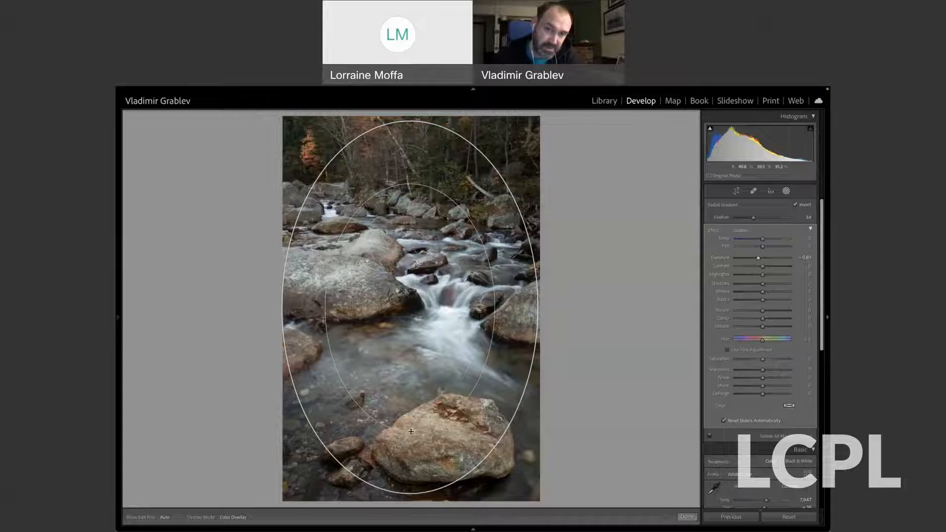
pyautogui.moveTo(410, 307); pyautogui.dragTo(408, 307)
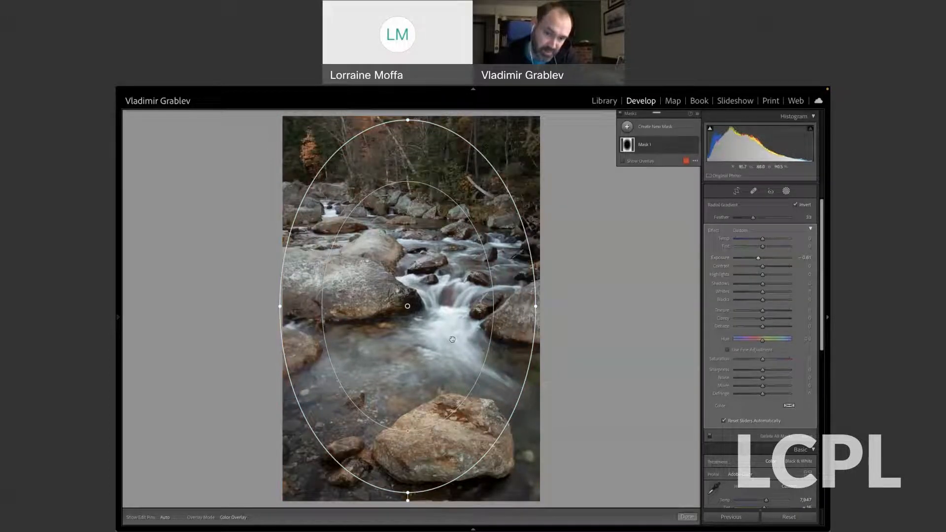
pyautogui.moveTo(445, 492); pyautogui.dragTo(491, 486)
pyautogui.moveTo(407, 307); pyautogui.dragTo(410, 288)
pyautogui.moveTo(493, 462); pyautogui.dragTo(504, 466)
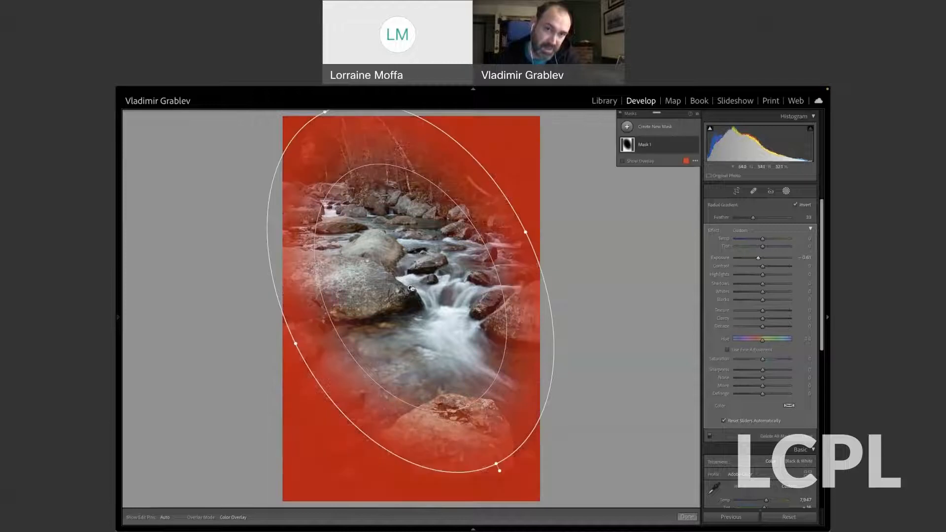
pyautogui.moveTo(413, 292); pyautogui.dragTo(405, 297)
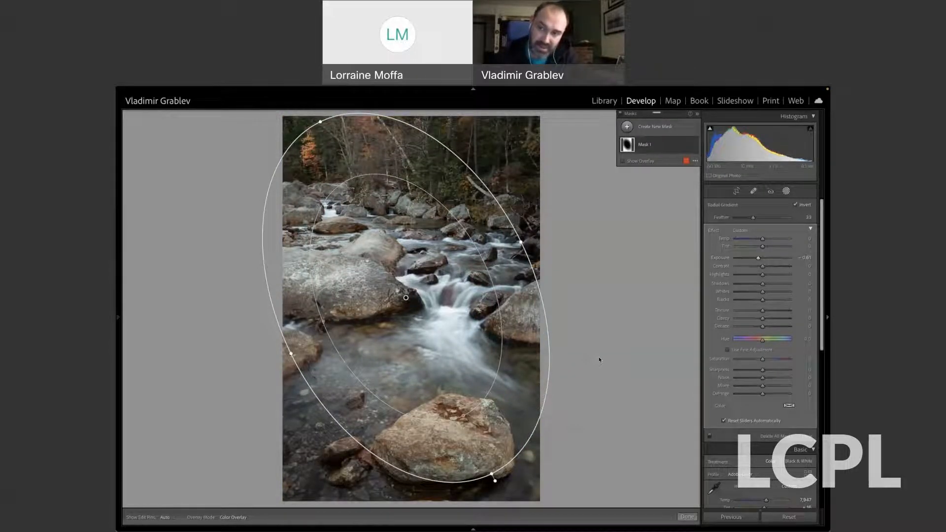
pyautogui.click(787, 191)
# Switch the Effects vignette on and off again to compare it with the radial mask darkening.
pyautogui.moveTo(822, 231); pyautogui.dragTo(825, 324)
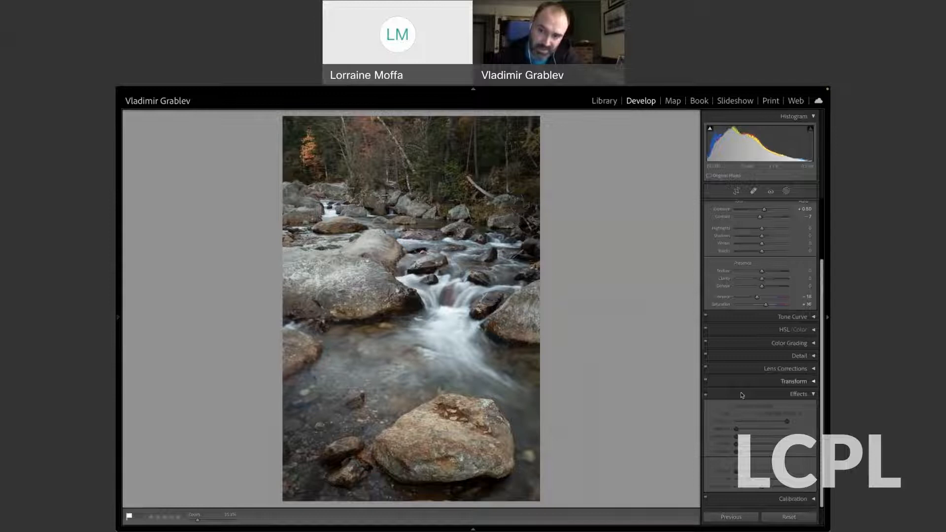
pyautogui.click(706, 395)
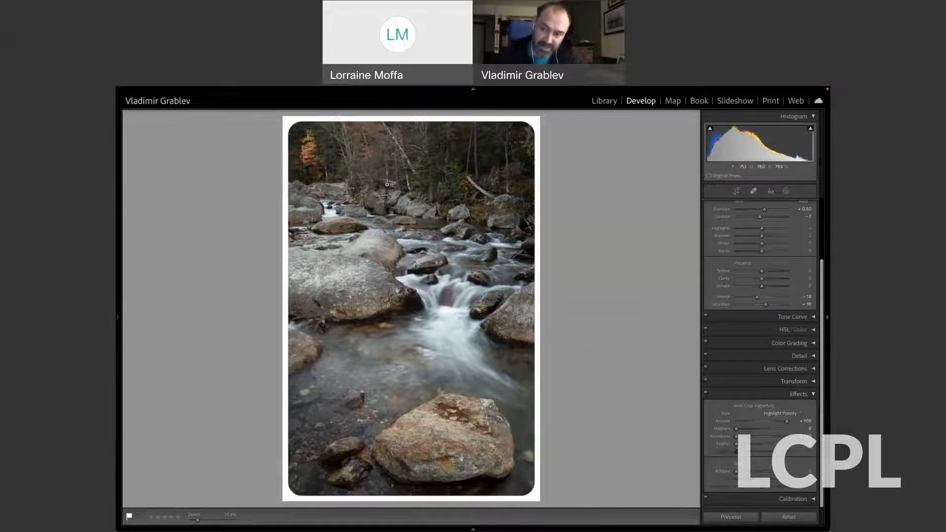
pyautogui.click(707, 394)
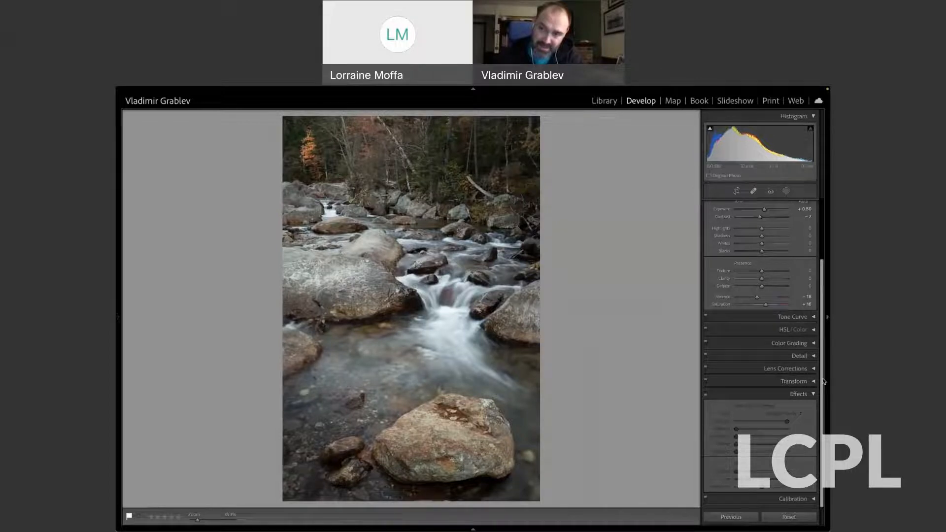
pyautogui.moveTo(822, 380); pyautogui.dragTo(828, 296)
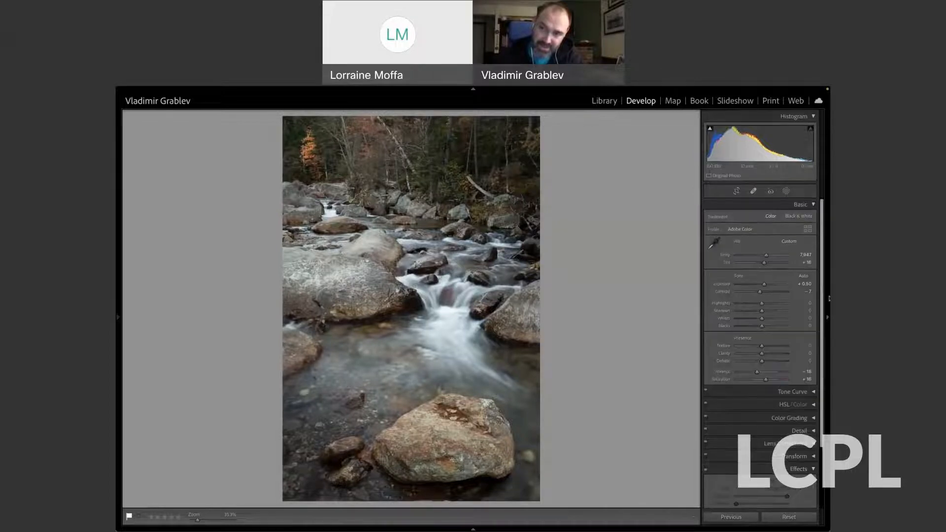
# Create a new brush mask on the stream photo and paint a dab on the white water below the cascade.
pyautogui.click(786, 192)
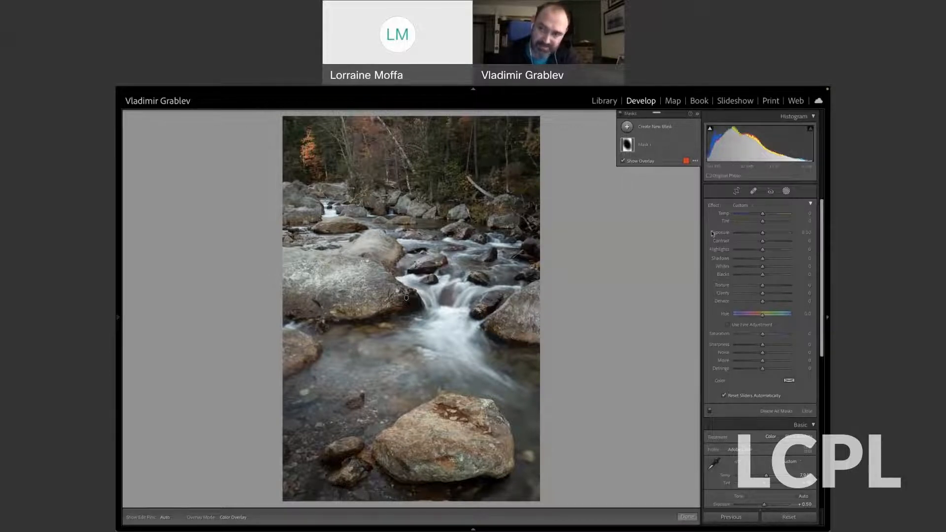
pyautogui.click(786, 192)
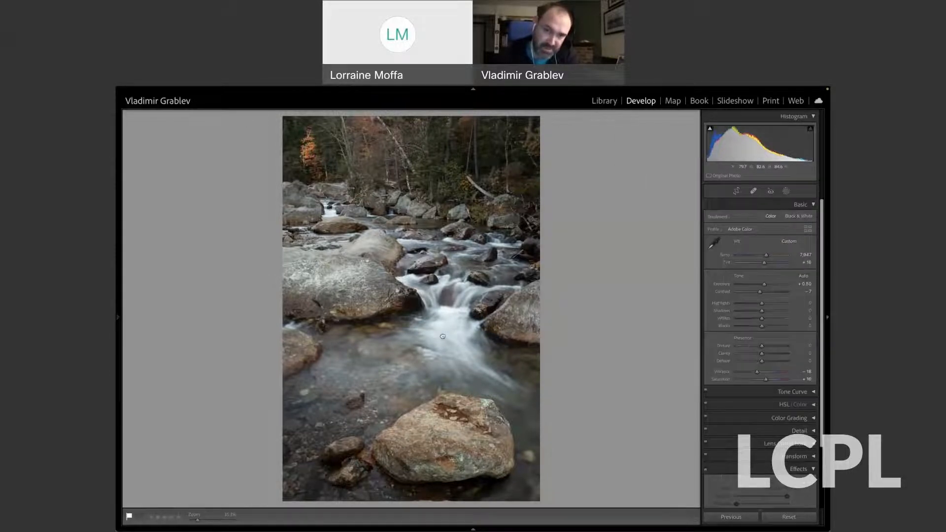
pyautogui.click(443, 336)
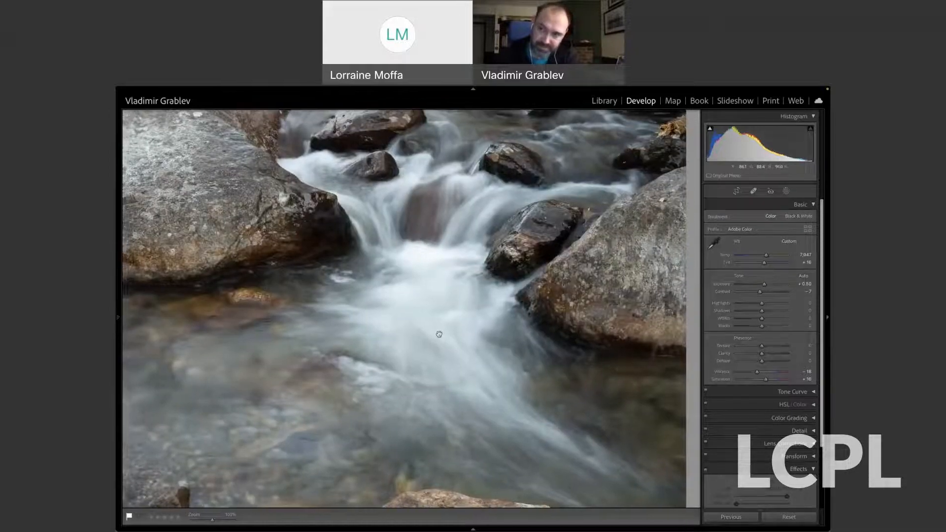
pyautogui.click(786, 191)
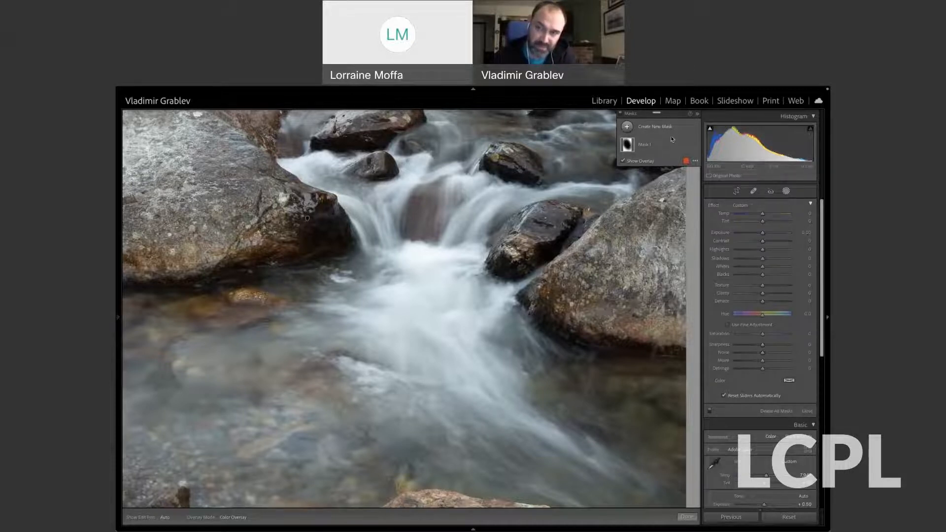
pyautogui.moveTo(656, 147)
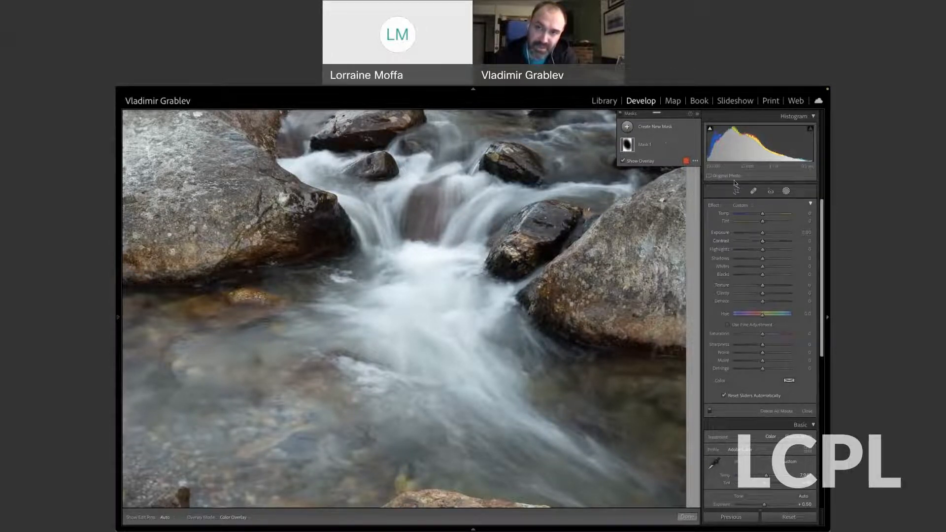
pyautogui.click(627, 129)
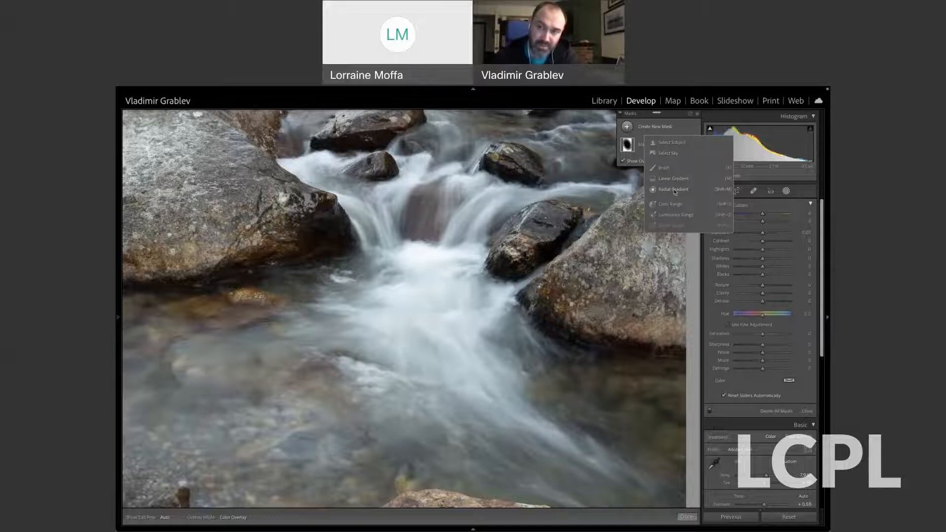
pyautogui.click(664, 168)
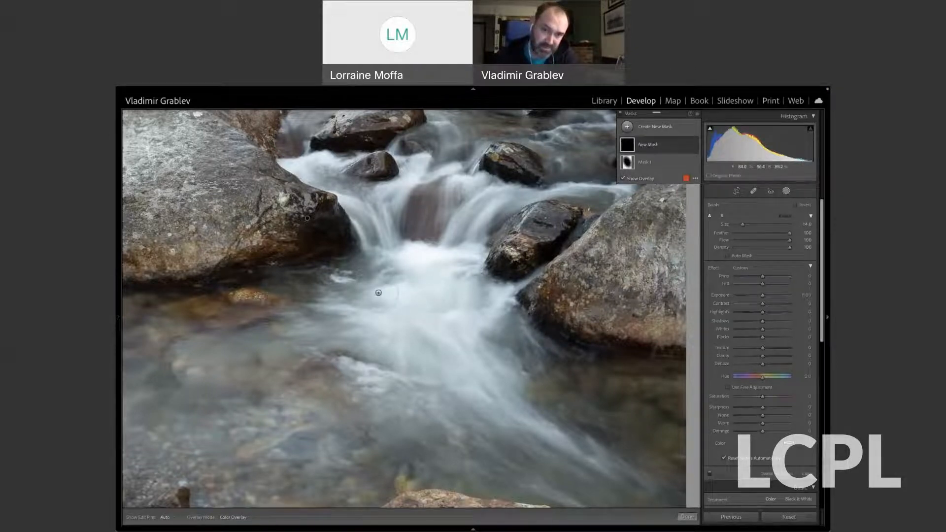
pyautogui.click(422, 300)
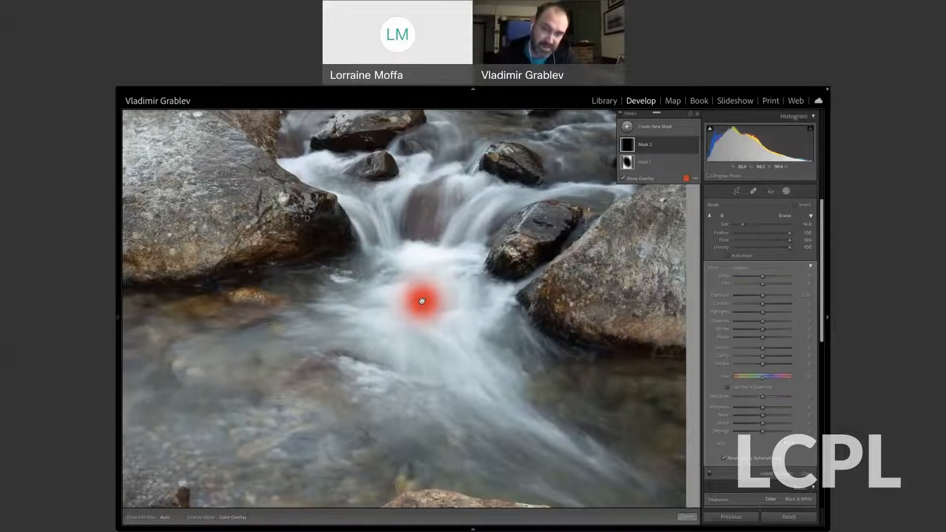
pyautogui.moveTo(361, 302)
pyautogui.mouseDown()
pyautogui.moveTo(411, 340)
pyautogui.moveTo(423, 337)
pyautogui.moveTo(422, 301)
pyautogui.mouseUp()
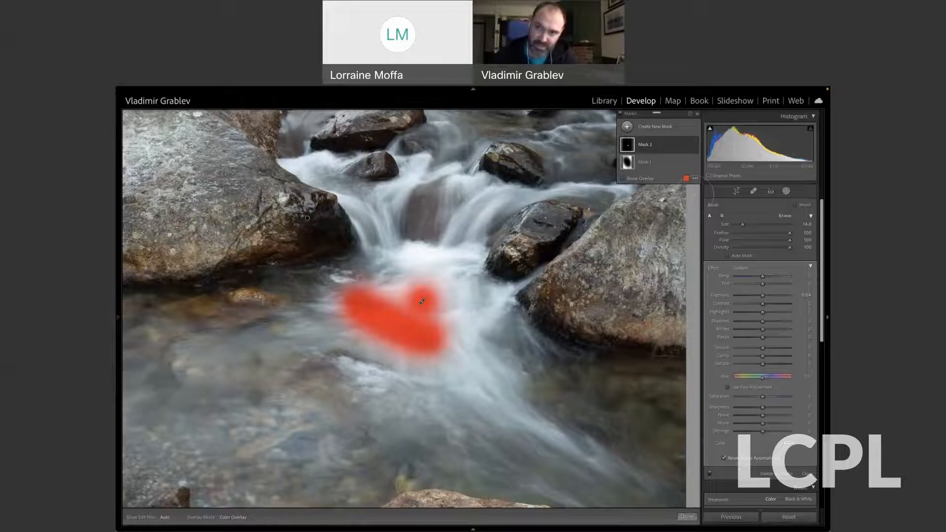
pyautogui.click(787, 192)
# Go to the blank white image, add a brush mask, and paint one size 14 dab in its upper-left area.
pyautogui.press('Right')
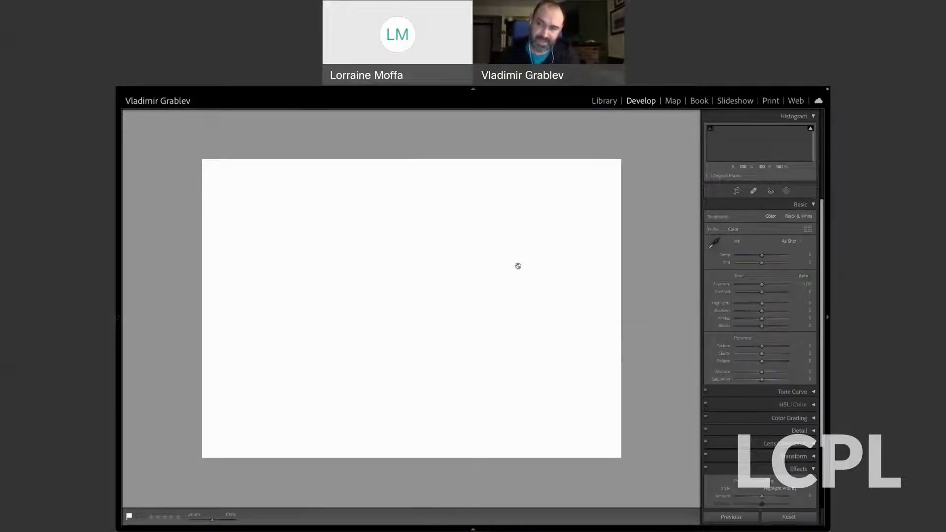
pyautogui.click(786, 192)
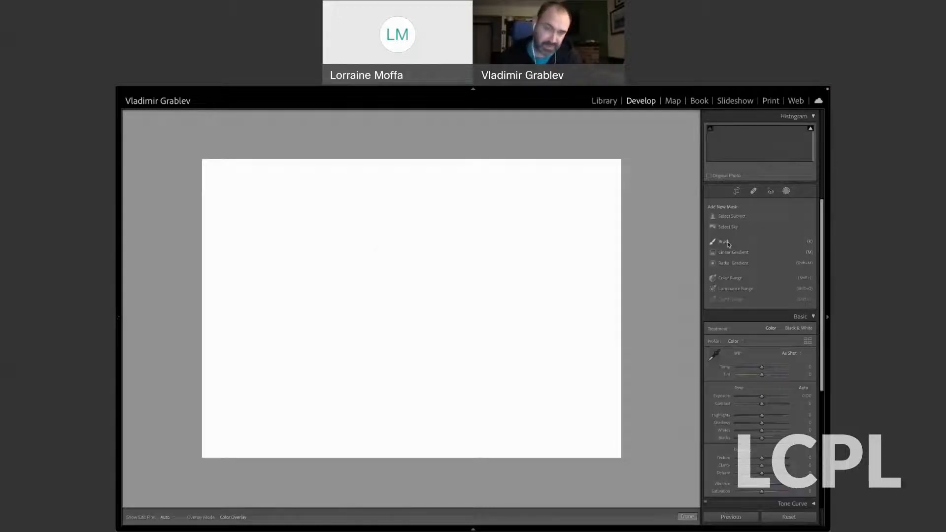
pyautogui.click(724, 242)
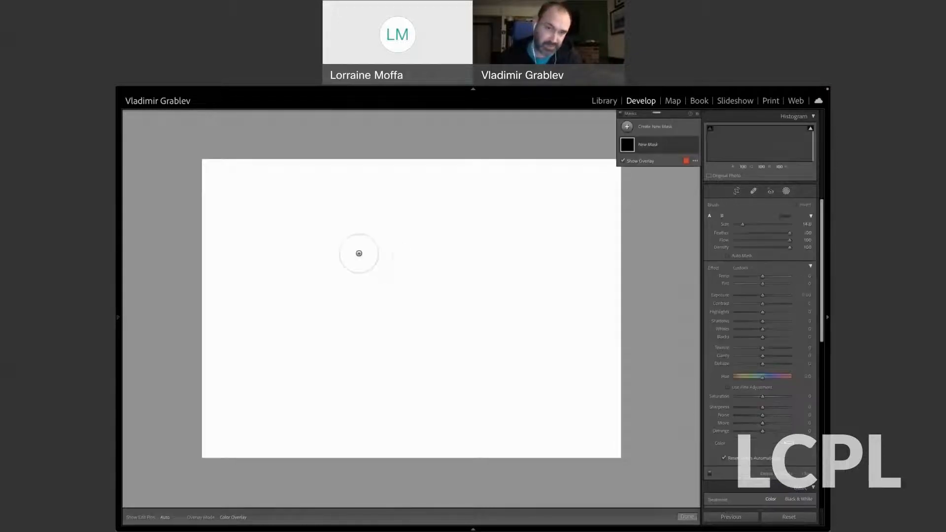
pyautogui.click(283, 217)
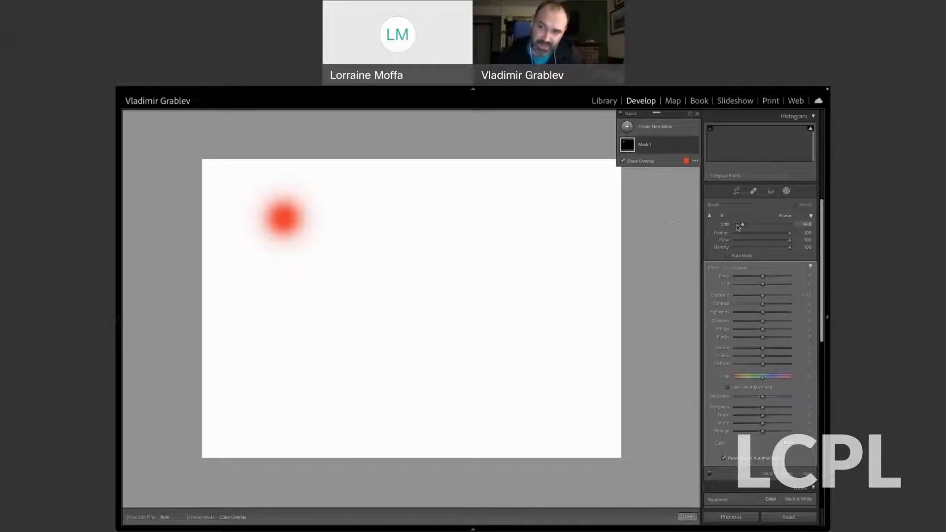
# Paint a large dab at brush size about 36 on the right side and a small size 8 dab near the first one.
pyautogui.moveTo(742, 224); pyautogui.dragTo(756, 227)
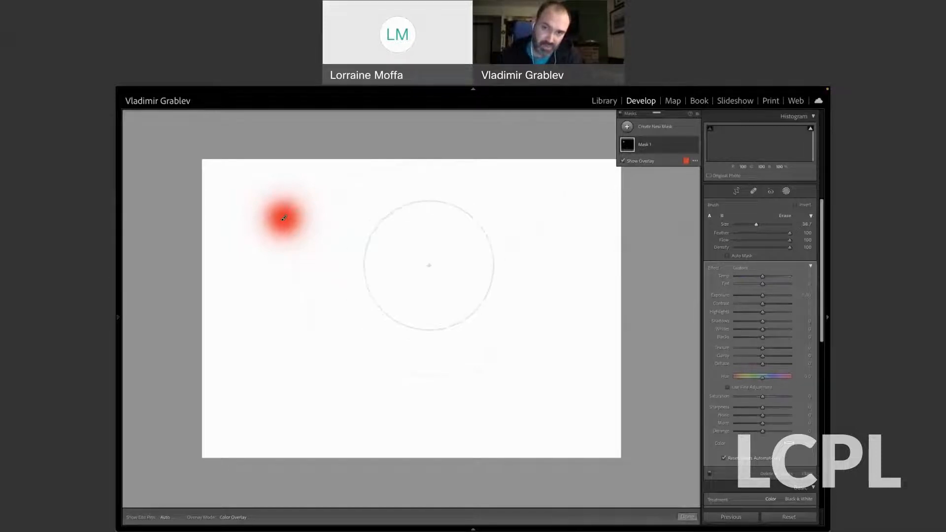
pyautogui.click(506, 267)
pyautogui.moveTo(756, 224); pyautogui.dragTo(734, 225)
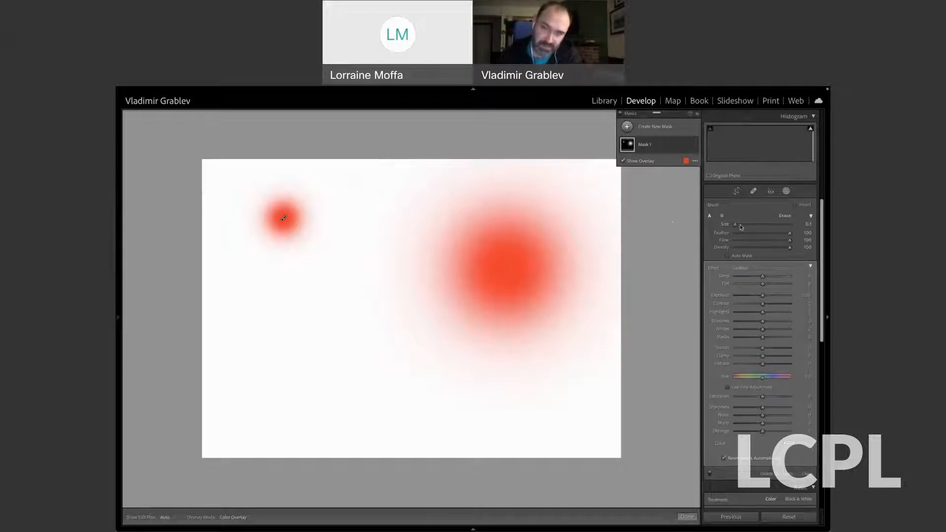
pyautogui.moveTo(735, 225); pyautogui.dragTo(740, 225)
pyautogui.click(338, 191)
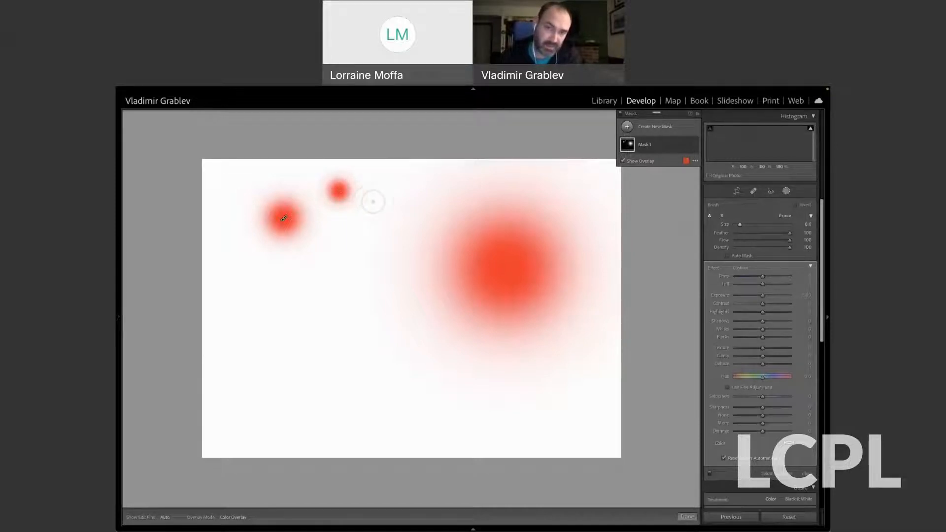
# Set the brush size to 11 with feather and density at 100, and paint a short horizontal stroke below the small dabs.
pyautogui.scroll(3, 373, 202)
pyautogui.scroll(2, 373, 201)
pyautogui.scroll(-3, 373, 201)
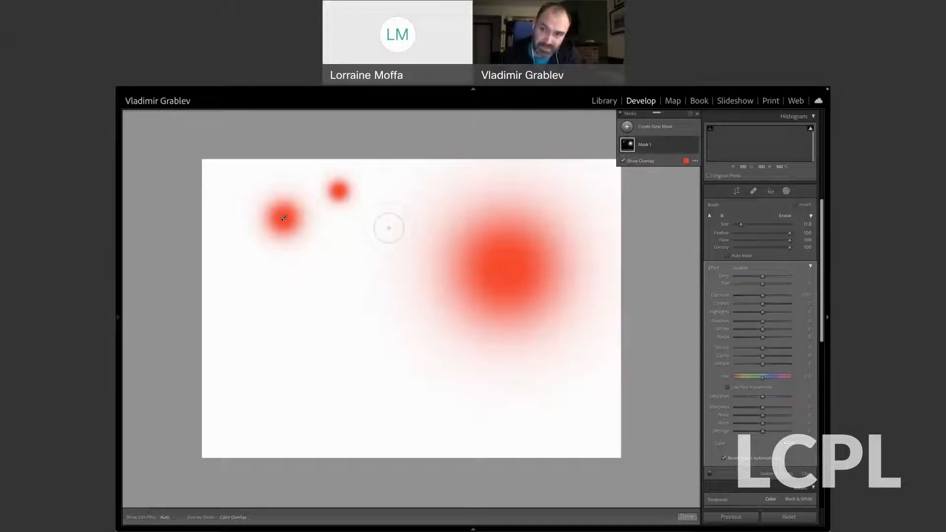
pyautogui.moveTo(790, 233); pyautogui.dragTo(748, 235)
pyautogui.moveTo(749, 234); pyautogui.dragTo(792, 237)
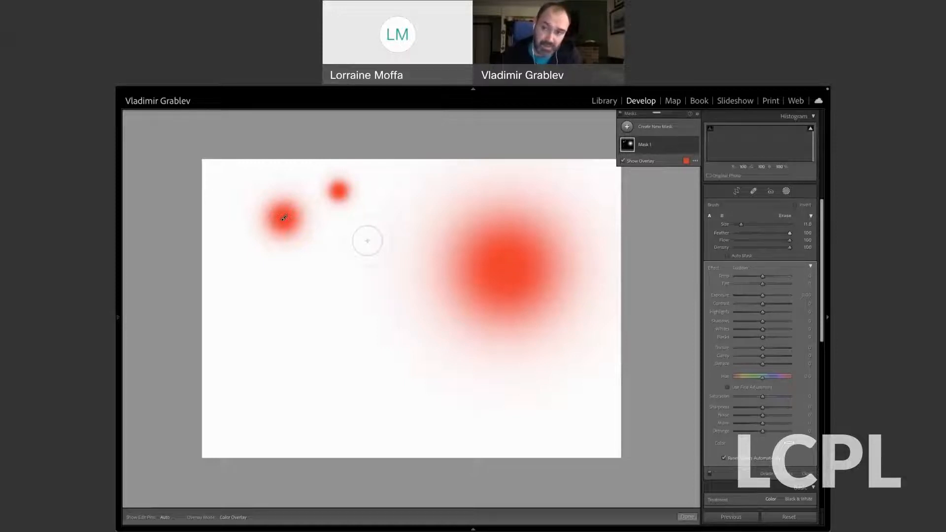
pyautogui.moveTo(790, 248)
pyautogui.mouseDown()
pyautogui.moveTo(778, 249)
pyautogui.moveTo(791, 249)
pyautogui.mouseUp()
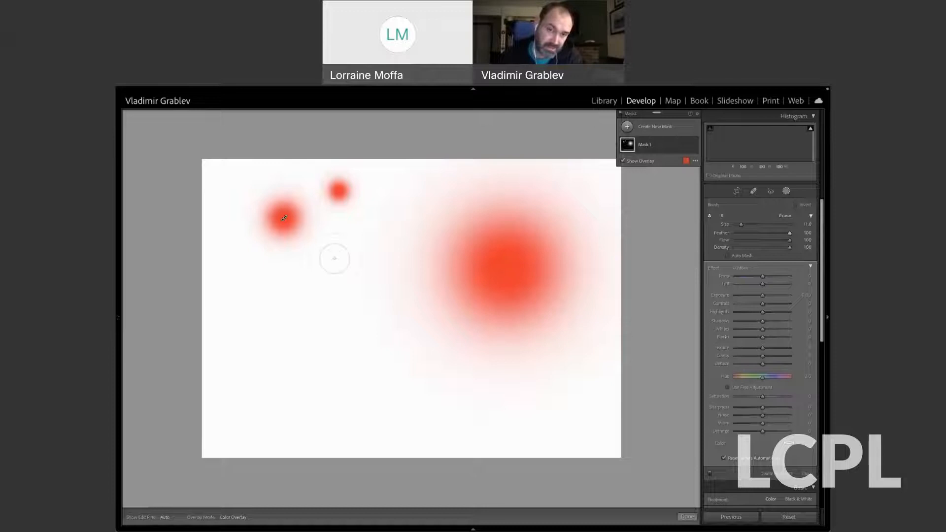
pyautogui.moveTo(335, 258); pyautogui.dragTo(364, 254)
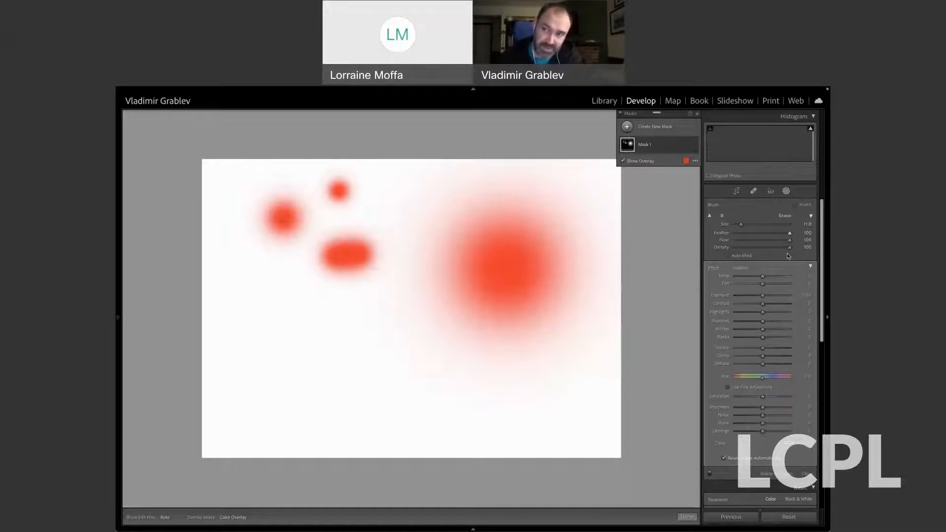
# Reduce the brush density to about 66 and paint a paler horizontal stroke below the full-density one.
pyautogui.moveTo(789, 248); pyautogui.dragTo(772, 247)
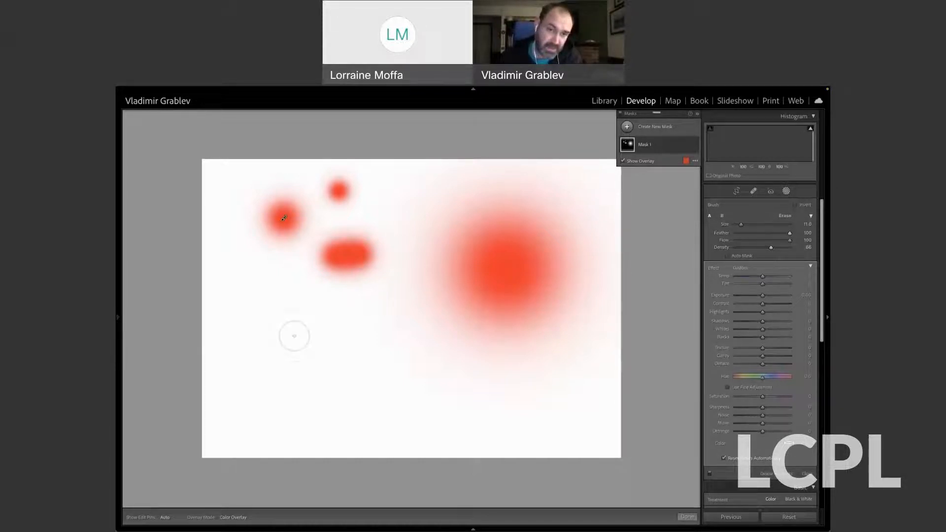
pyautogui.click(295, 333)
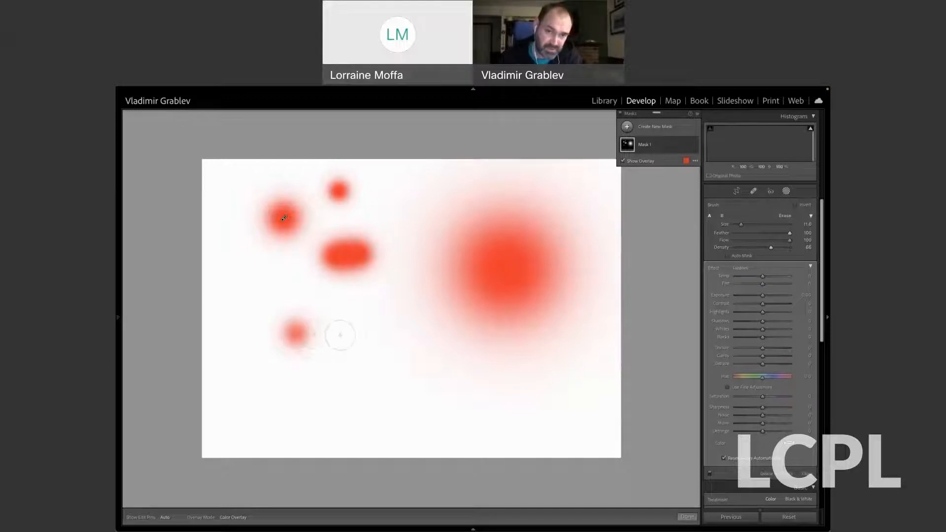
pyautogui.moveTo(340, 334)
pyautogui.mouseDown()
pyautogui.moveTo(303, 334)
pyautogui.moveTo(335, 335)
pyautogui.mouseUp()
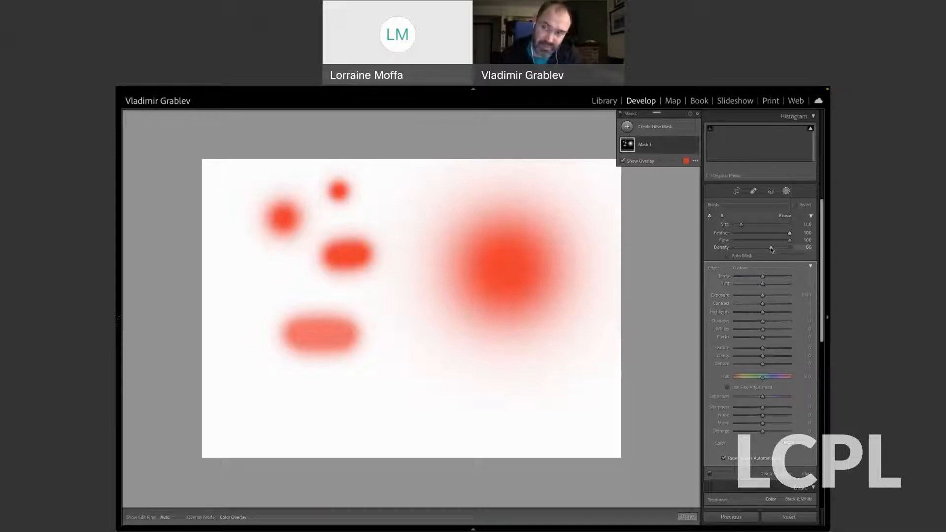
# Raise the brush density to about 75 and paint over the pale stroke, filling a large rounded patch up to the stroke above.
pyautogui.moveTo(771, 248); pyautogui.dragTo(776, 249)
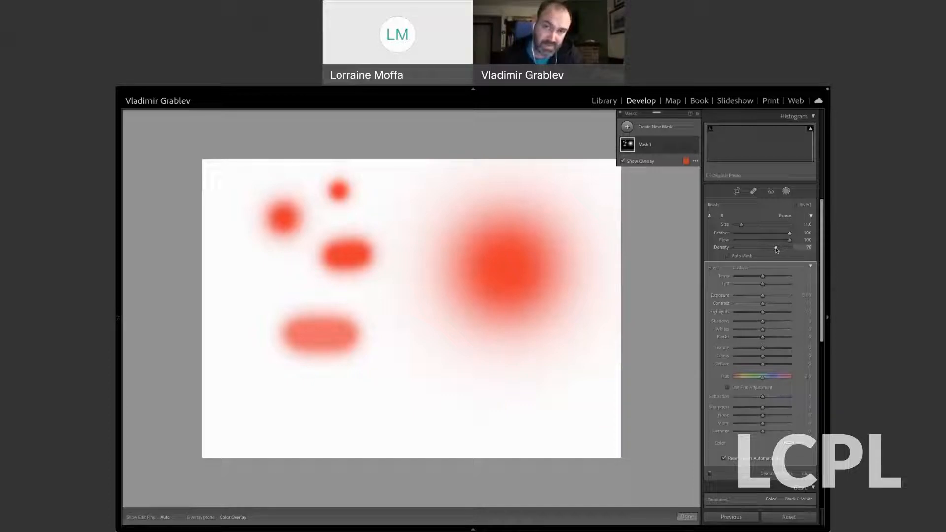
pyautogui.moveTo(356, 348); pyautogui.dragTo(366, 337)
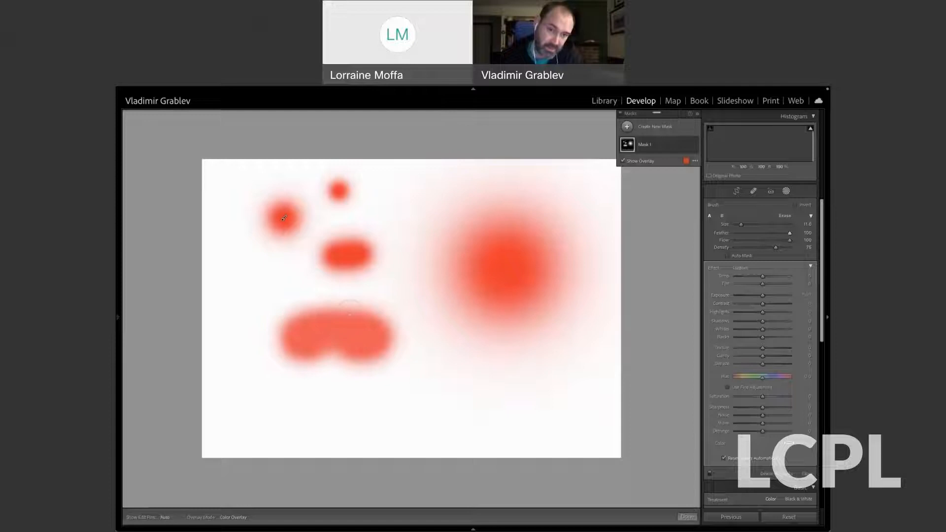
pyautogui.moveTo(346, 263)
pyautogui.mouseDown()
pyautogui.moveTo(327, 310)
pyautogui.moveTo(285, 318)
pyautogui.moveTo(294, 319)
pyautogui.moveTo(284, 332)
pyautogui.mouseUp()
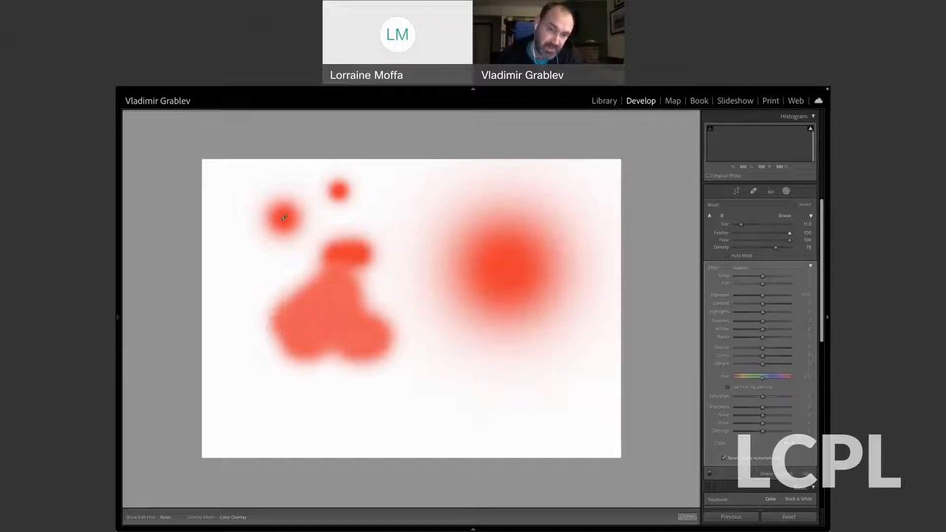
pyautogui.moveTo(350, 300)
pyautogui.mouseDown()
pyautogui.moveTo(371, 315)
pyautogui.moveTo(341, 346)
pyautogui.moveTo(316, 344)
pyautogui.mouseUp()
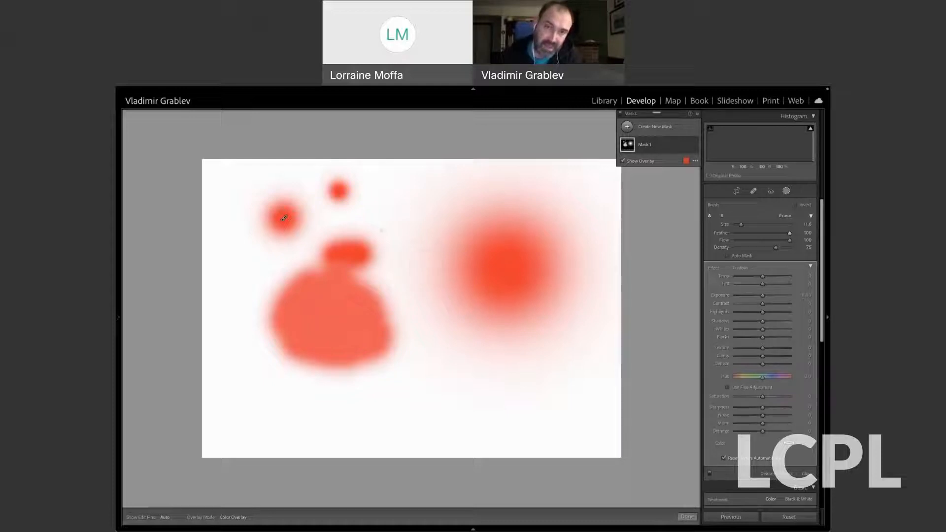
# Paint a slanted vertical stroke twice beside the small dabs, and paint a faint horizontal stroke below the large patch with flow about 50.
pyautogui.moveTo(382, 207); pyautogui.dragTo(395, 268)
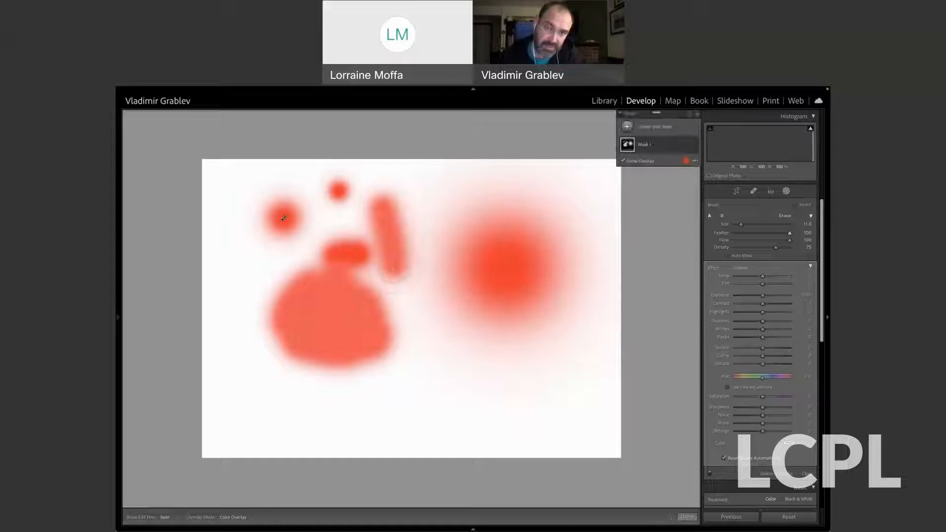
pyautogui.moveTo(381, 202); pyautogui.dragTo(393, 266)
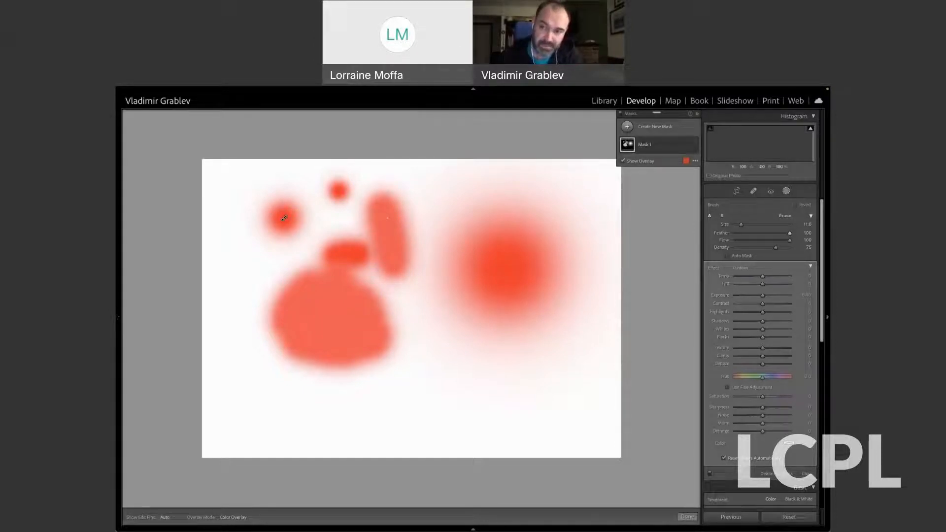
pyautogui.moveTo(784, 242); pyautogui.dragTo(762, 243)
pyautogui.moveTo(279, 399); pyautogui.dragTo(410, 401)
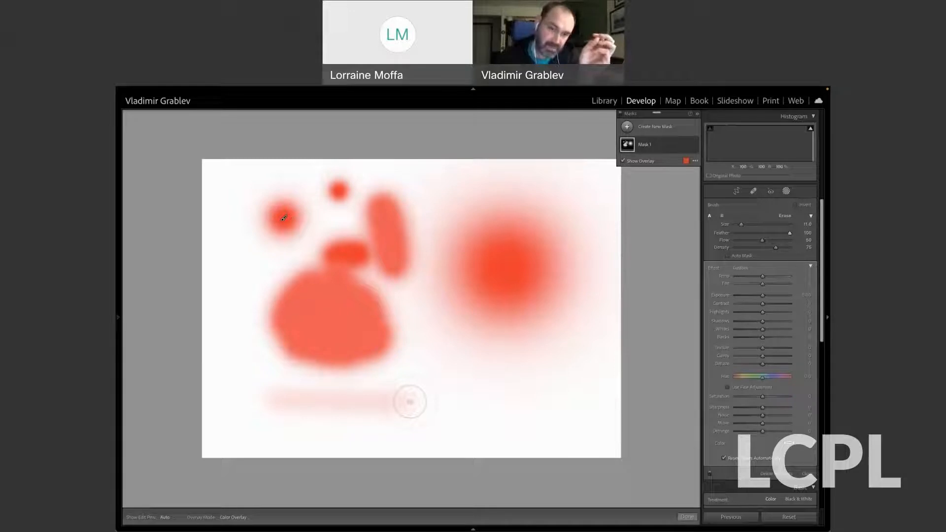
# Enlarge the brush to 12, build up the faint horizontal stroke with repeated passes, and paint a pale patch below the large dab.
pyautogui.scroll(1, 410, 402)
pyautogui.moveTo(272, 403); pyautogui.dragTo(367, 402)
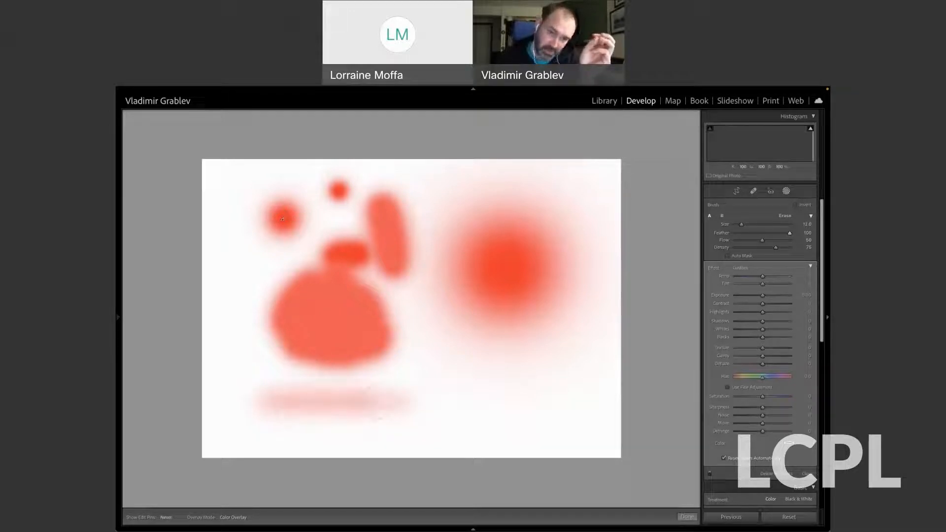
pyautogui.moveTo(257, 403); pyautogui.dragTo(375, 402)
pyautogui.moveTo(262, 403); pyautogui.dragTo(384, 402)
pyautogui.moveTo(276, 402); pyautogui.dragTo(369, 403)
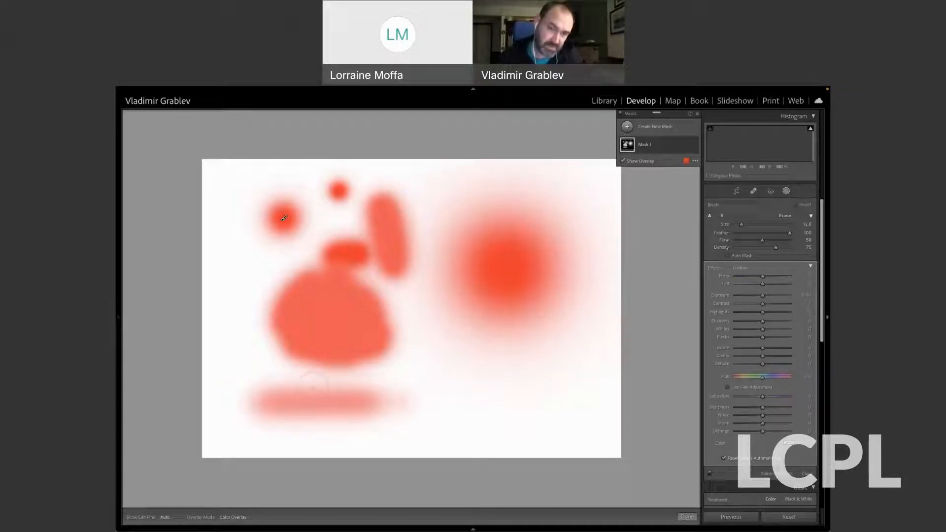
pyautogui.press('h')
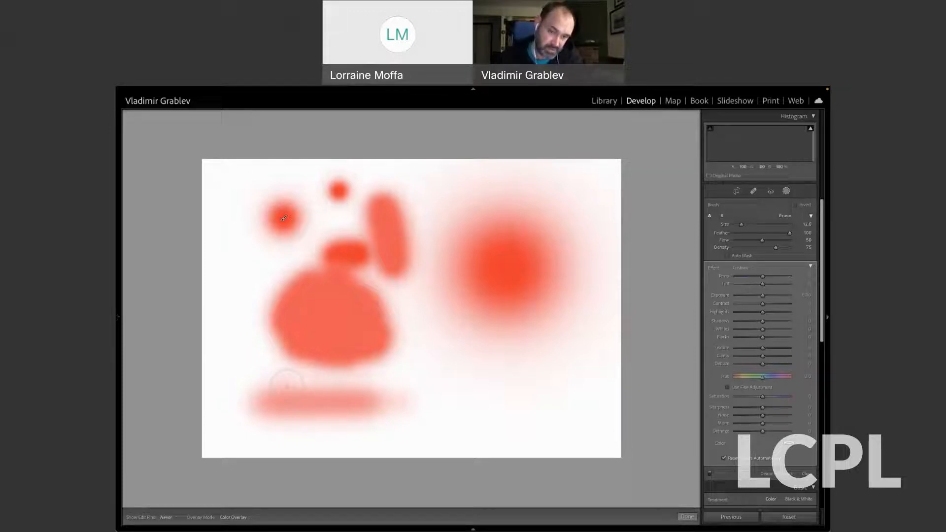
pyautogui.press('h')
pyautogui.moveTo(414, 390)
pyautogui.mouseDown()
pyautogui.moveTo(392, 394)
pyautogui.moveTo(412, 395)
pyautogui.mouseUp()
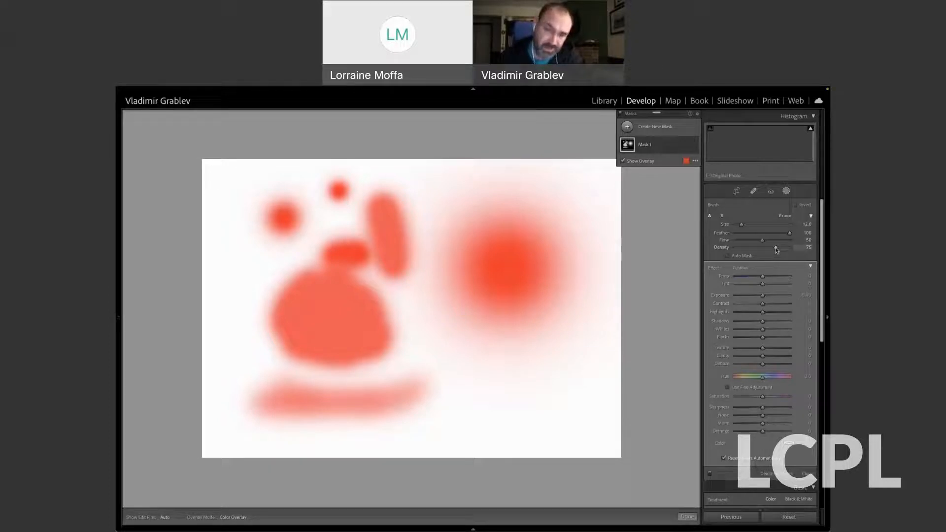
pyautogui.moveTo(487, 397); pyautogui.dragTo(539, 394)
pyautogui.moveTo(486, 380); pyautogui.dragTo(507, 376)
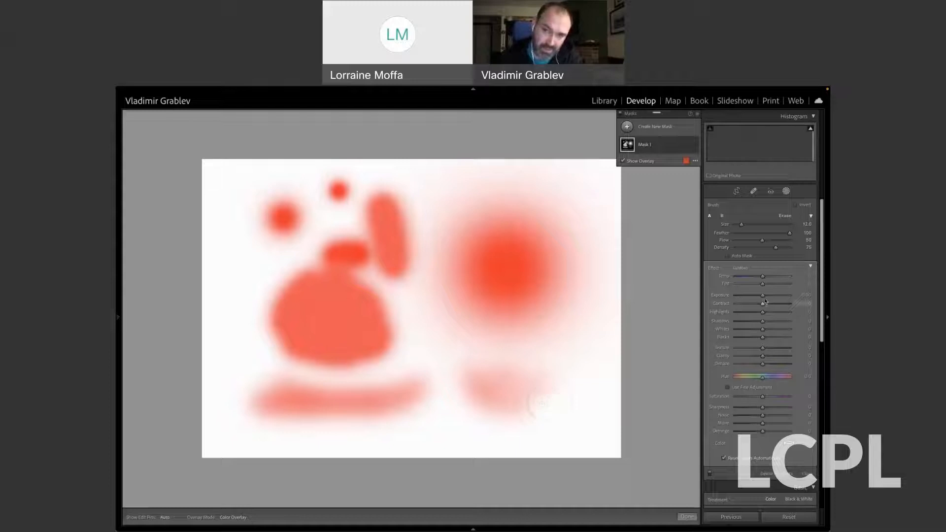
# Hide the mask overlay and lower the mask's exposure to about -3.84.
pyautogui.press('o')
pyautogui.moveTo(763, 296); pyautogui.dragTo(736, 296)
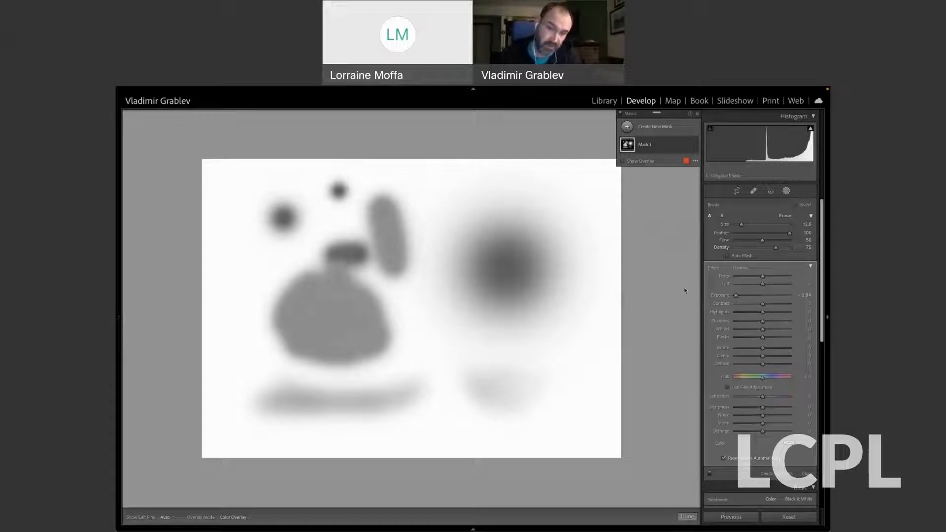
pyautogui.moveTo(323, 397); pyautogui.dragTo(380, 396)
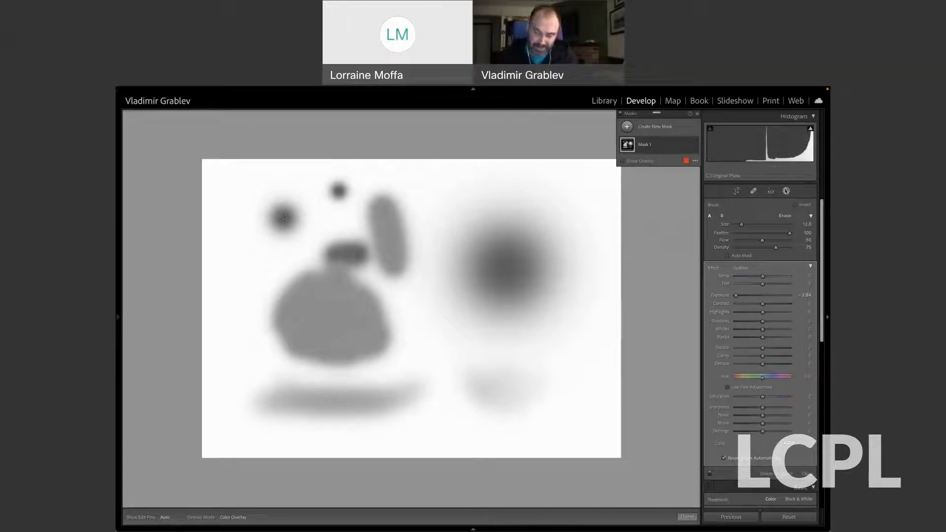
# Return to the mountain stream photo and delete its Mask 2.
pyautogui.click(786, 191)
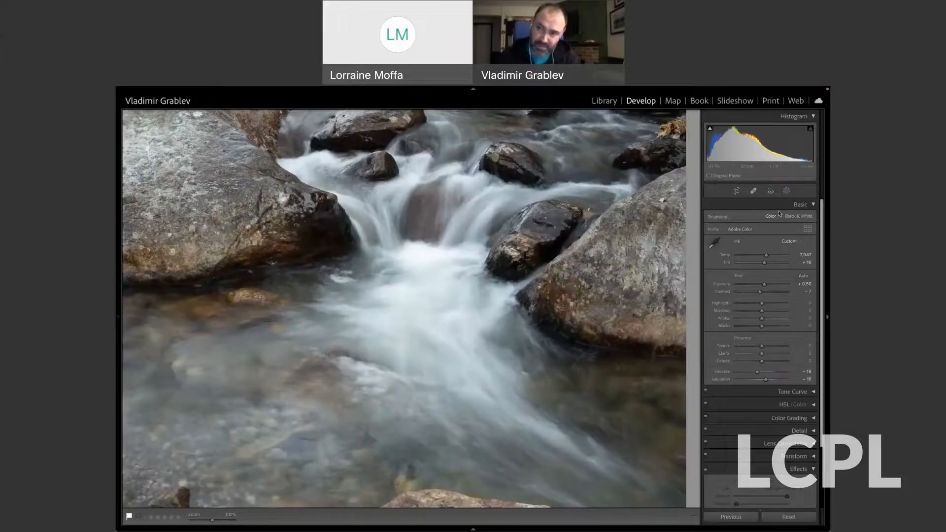
pyautogui.hotkey('shift', 'w')
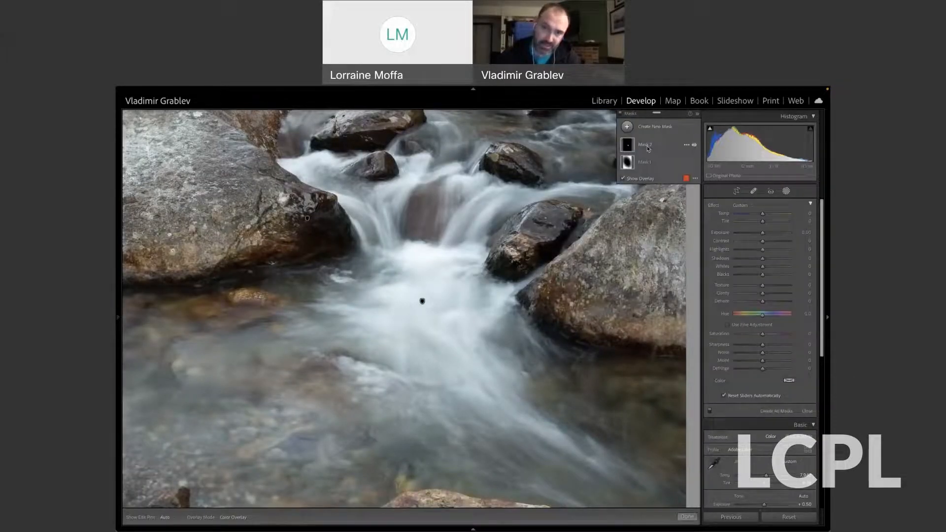
pyautogui.click(648, 149)
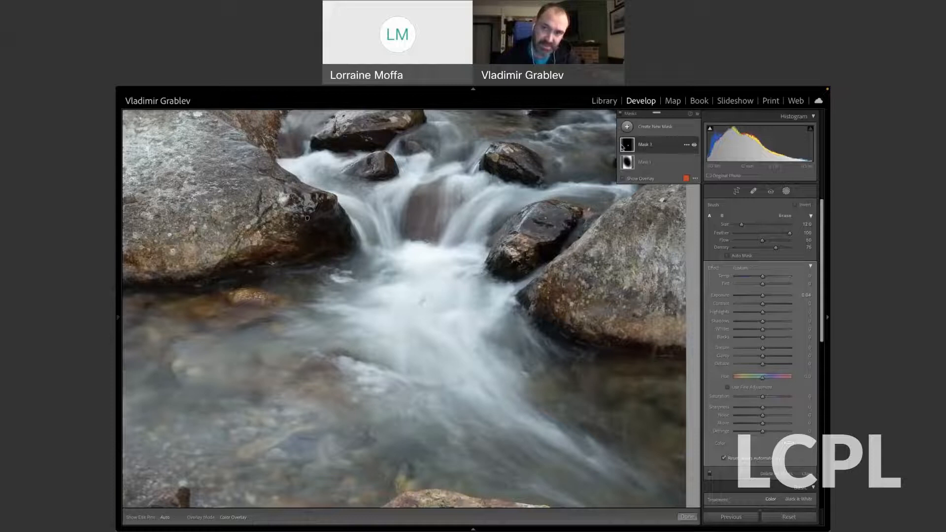
pyautogui.moveTo(622, 147)
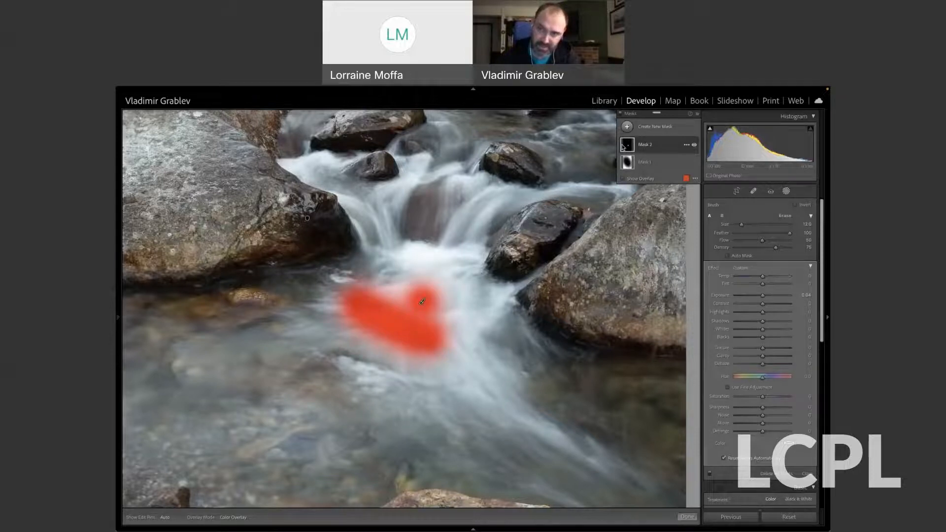
pyautogui.click(686, 145)
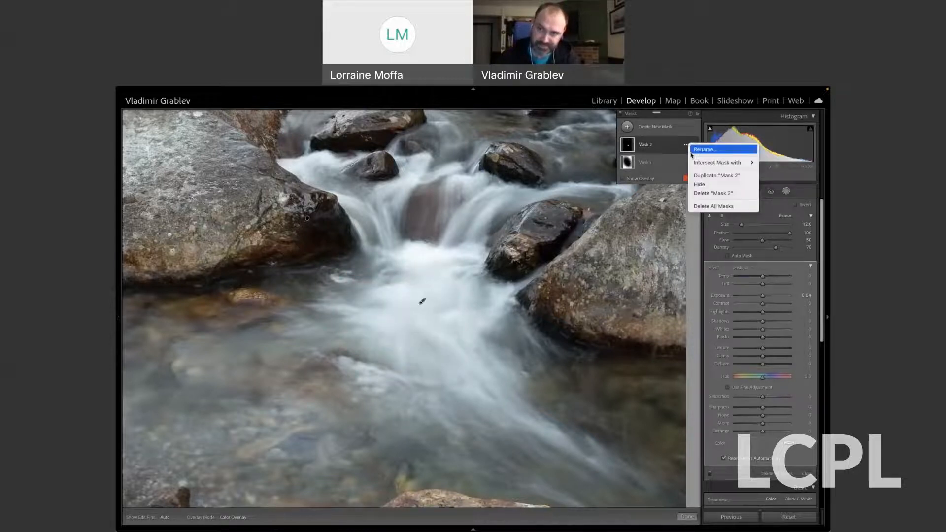
pyautogui.click(704, 193)
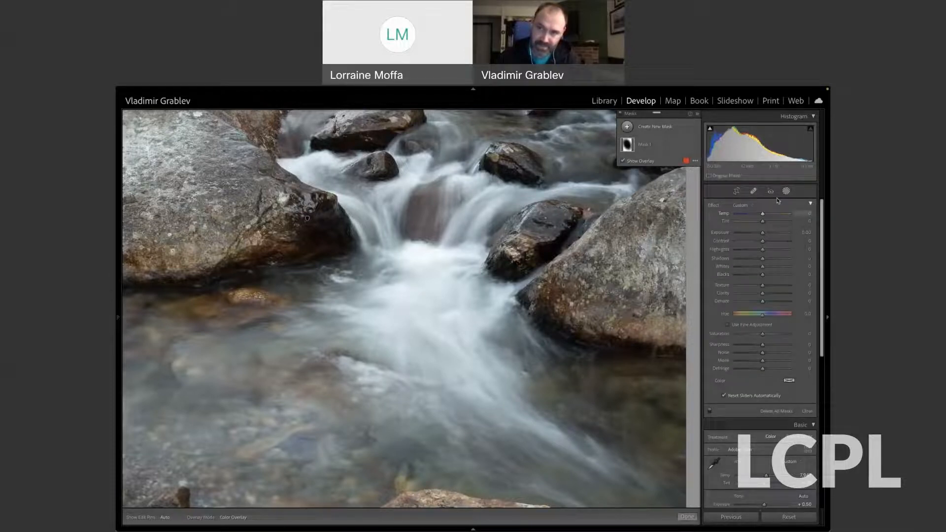
# Create a new brush mask and paint over the white water below the cascade and along the main current toward the lower right.
pyautogui.click(642, 131)
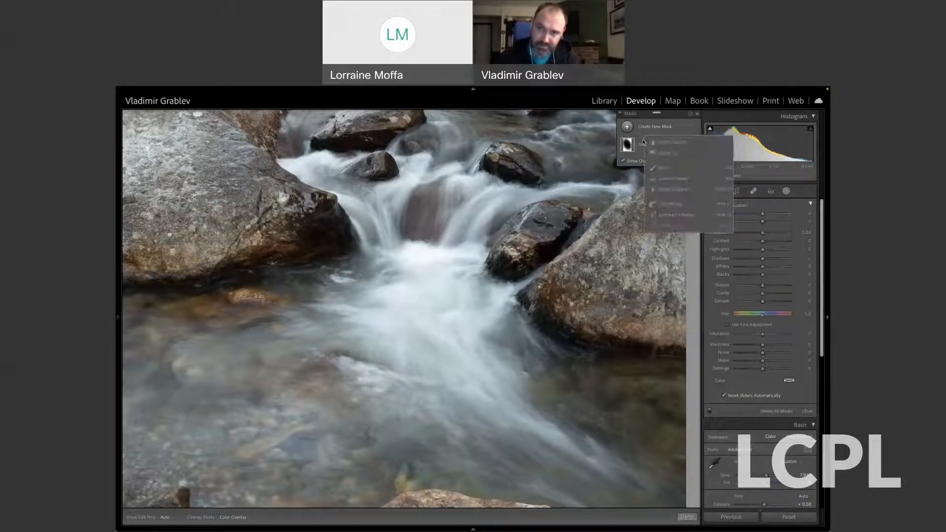
pyautogui.click(665, 168)
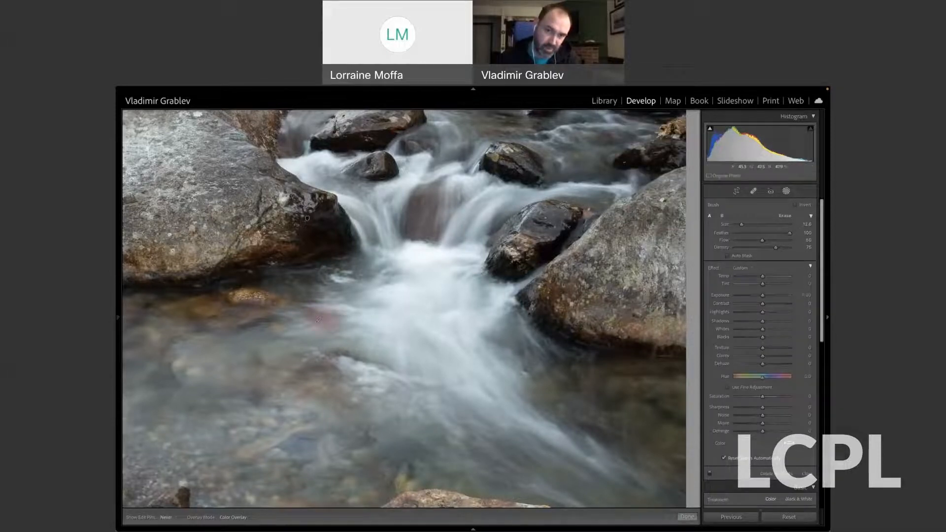
pyautogui.moveTo(341, 317); pyautogui.dragTo(318, 319)
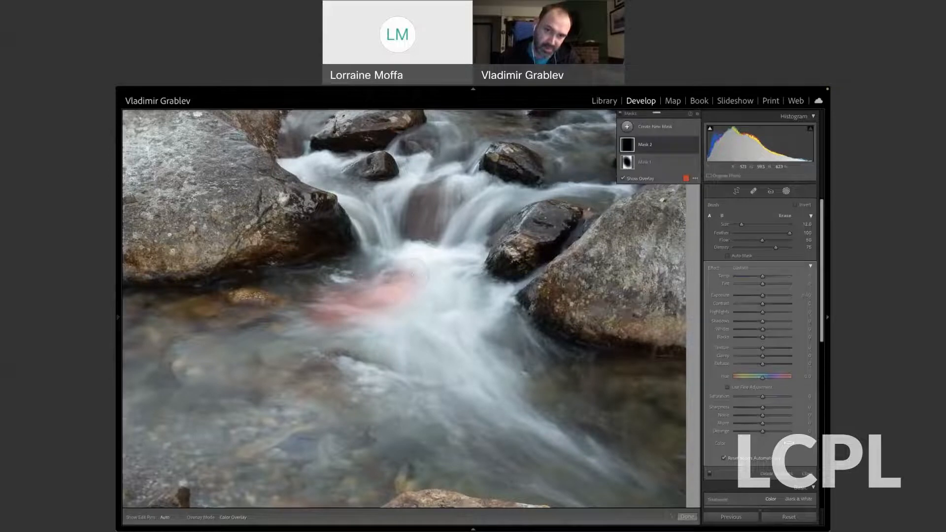
pyautogui.moveTo(460, 253)
pyautogui.mouseDown()
pyautogui.moveTo(474, 293)
pyautogui.moveTo(507, 308)
pyautogui.moveTo(490, 347)
pyautogui.mouseUp()
pyautogui.moveTo(457, 277)
pyautogui.mouseDown()
pyautogui.moveTo(514, 367)
pyautogui.moveTo(499, 370)
pyautogui.moveTo(450, 318)
pyautogui.moveTo(463, 357)
pyautogui.mouseUp()
pyautogui.moveTo(424, 294)
pyautogui.mouseDown()
pyautogui.moveTo(413, 358)
pyautogui.moveTo(382, 325)
pyautogui.moveTo(412, 340)
pyautogui.moveTo(379, 348)
pyautogui.moveTo(416, 276)
pyautogui.moveTo(440, 276)
pyautogui.moveTo(452, 257)
pyautogui.moveTo(417, 248)
pyautogui.moveTo(461, 252)
pyautogui.mouseUp()
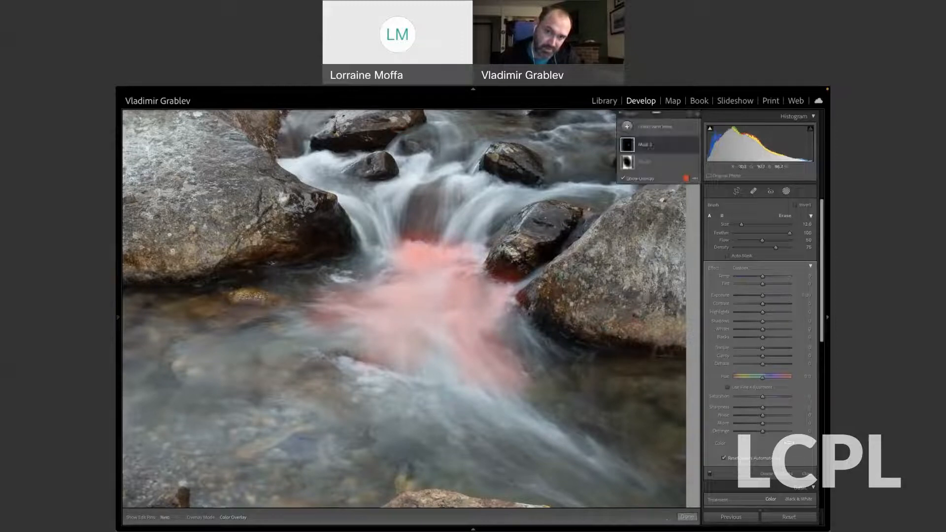
pyautogui.moveTo(433, 335)
pyautogui.mouseDown()
pyautogui.moveTo(490, 406)
pyautogui.moveTo(640, 473)
pyautogui.mouseUp()
pyautogui.moveTo(355, 364); pyautogui.dragTo(400, 373)
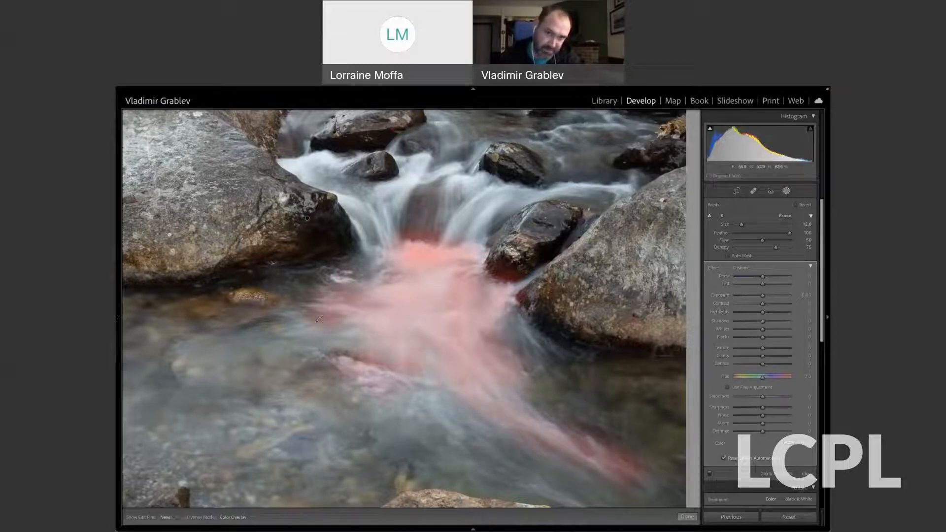
# Extend the brush mask over the upper cascades between the rocks and along both edges of the lower current.
pyautogui.moveTo(296, 165)
pyautogui.mouseDown()
pyautogui.moveTo(340, 145)
pyautogui.moveTo(330, 197)
pyautogui.moveTo(345, 192)
pyautogui.moveTo(362, 219)
pyautogui.moveTo(380, 224)
pyautogui.moveTo(397, 180)
pyautogui.moveTo(418, 163)
pyautogui.moveTo(483, 190)
pyautogui.moveTo(468, 222)
pyautogui.moveTo(512, 177)
pyautogui.moveTo(606, 180)
pyautogui.moveTo(601, 194)
pyautogui.moveTo(618, 188)
pyautogui.mouseUp()
pyautogui.moveTo(485, 224); pyautogui.dragTo(478, 258)
pyautogui.moveTo(331, 281); pyautogui.dragTo(343, 270)
pyautogui.moveTo(517, 292); pyautogui.dragTo(583, 353)
pyautogui.moveTo(370, 378); pyautogui.dragTo(443, 409)
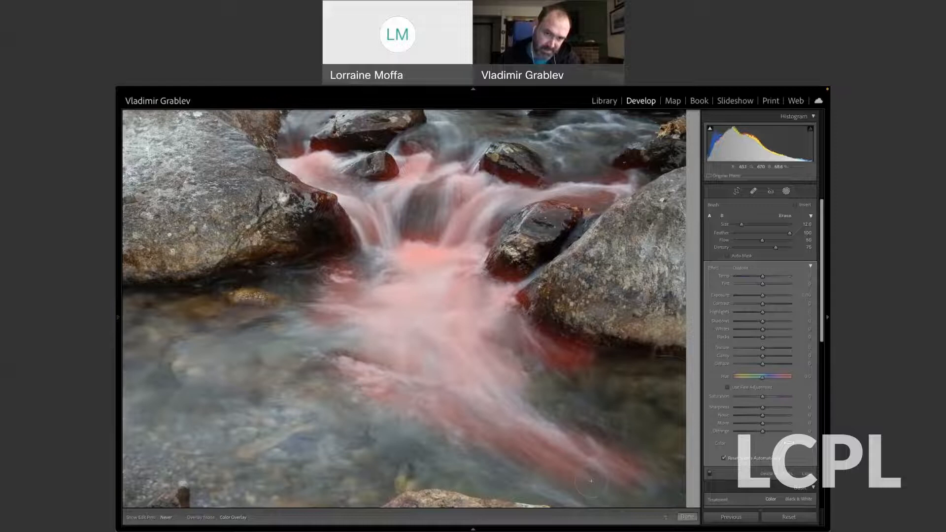
pyautogui.moveTo(592, 481); pyautogui.dragTo(597, 484)
pyautogui.moveTo(373, 394)
pyautogui.mouseDown()
pyautogui.moveTo(434, 441)
pyautogui.moveTo(515, 474)
pyautogui.mouseUp()
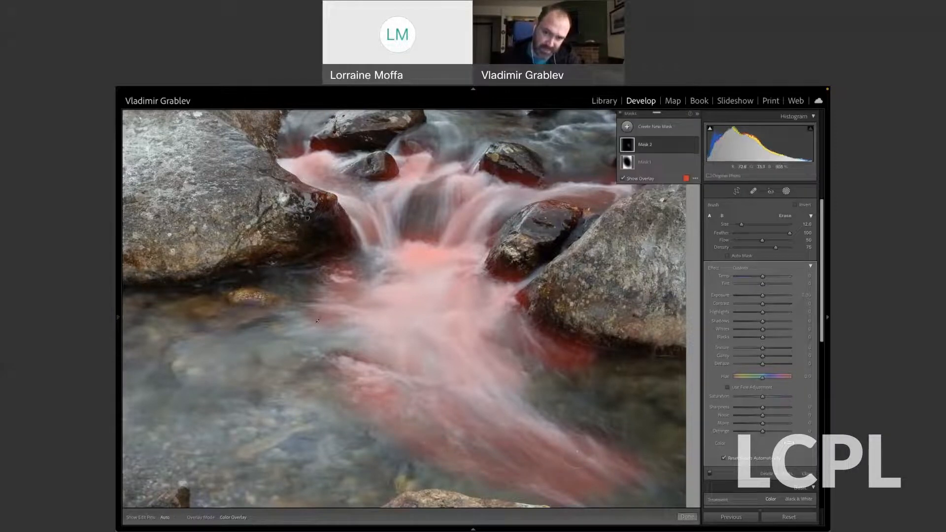
# Toggle the edit pins while extending the mask over the dark water beside the lower current and its left edge.
pyautogui.press('h')
pyautogui.press('h')
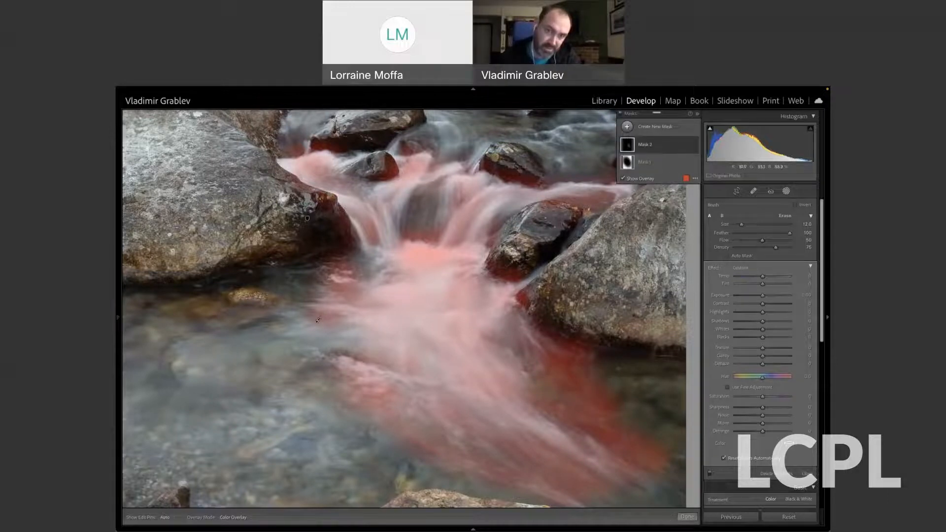
pyautogui.press('h')
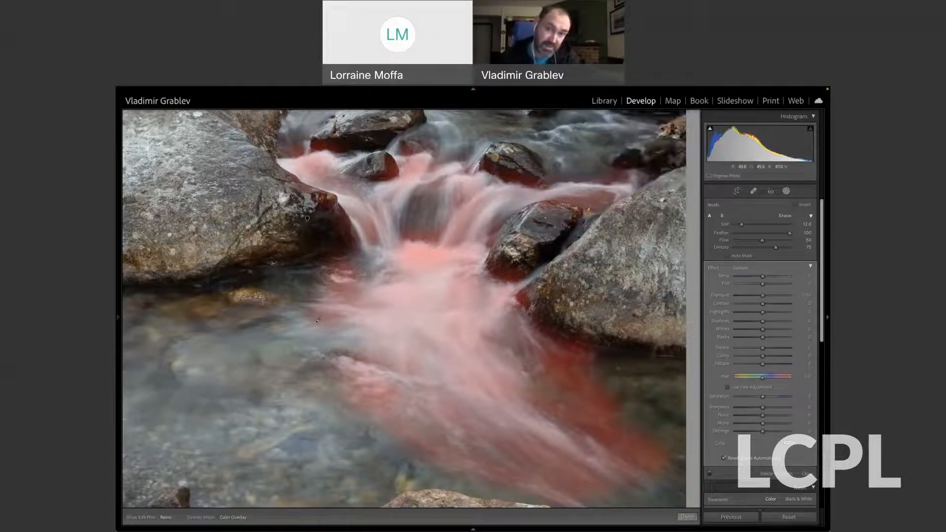
pyautogui.press('h')
pyautogui.press('h')
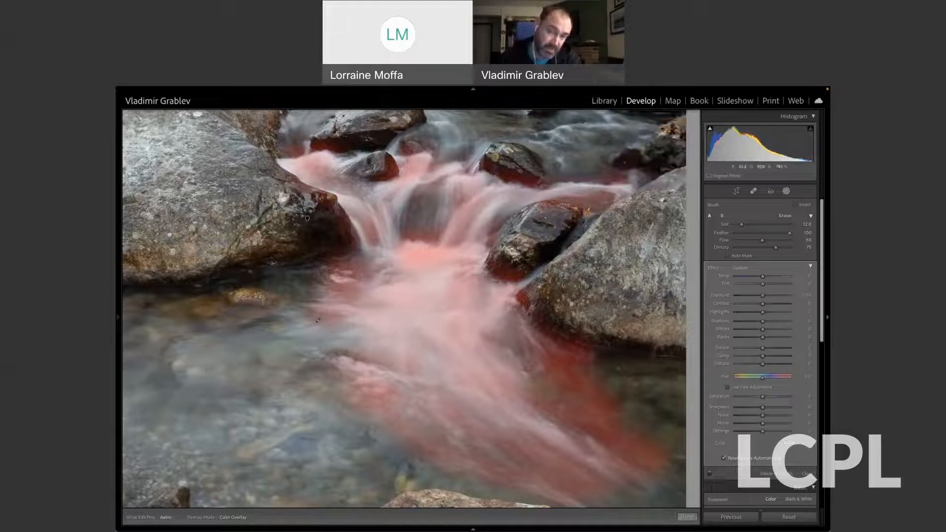
pyautogui.press('h')
pyautogui.press('h')
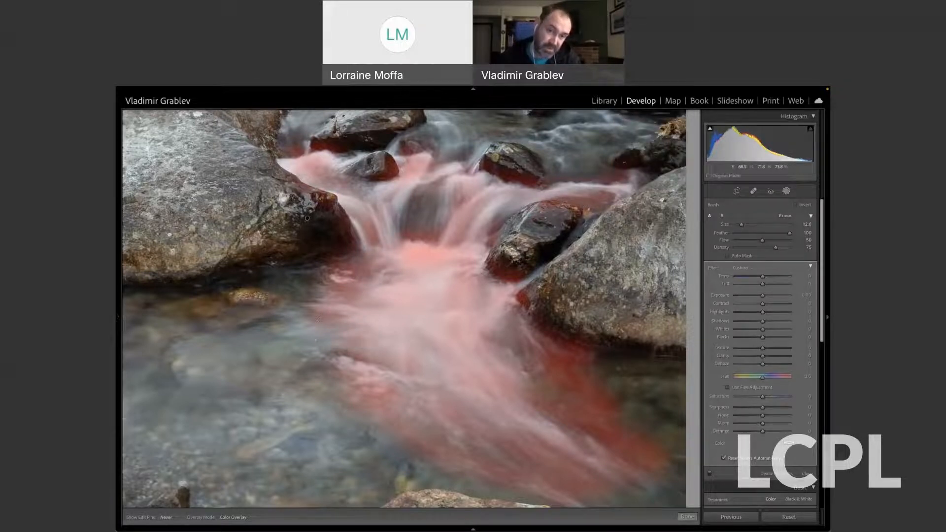
pyautogui.press('h')
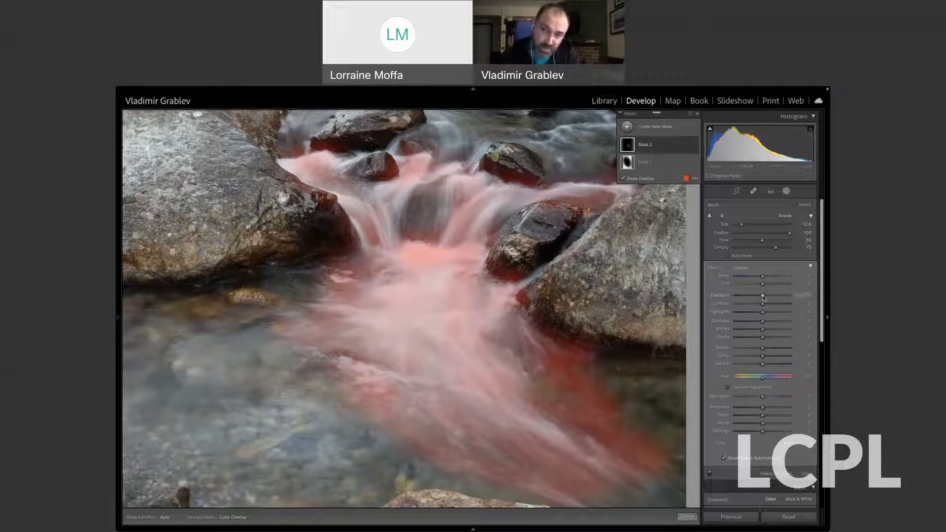
# Set the water mask's exposure to about -0.26, contrast to about 8, and texture and clarity to 100.
pyautogui.moveTo(763, 297); pyautogui.dragTo(763, 298)
pyautogui.moveTo(763, 297); pyautogui.dragTo(761, 297)
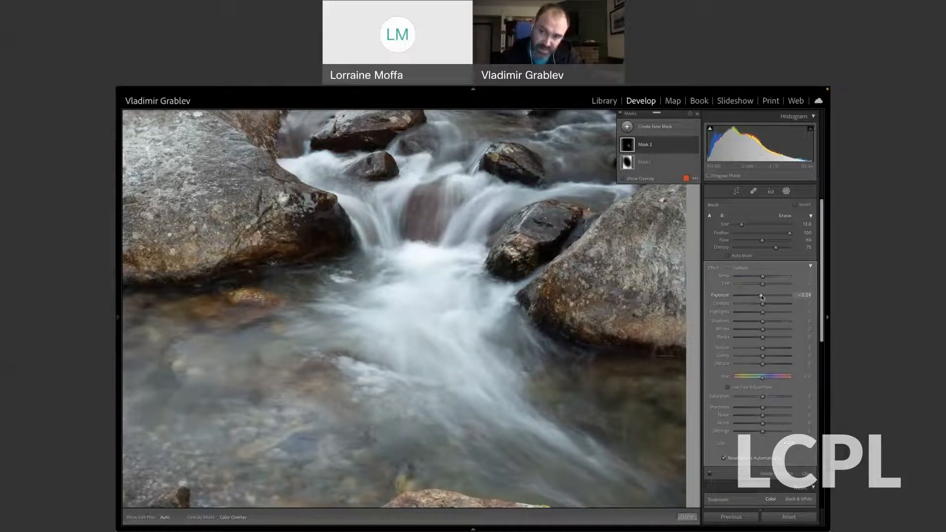
pyautogui.moveTo(762, 304); pyautogui.dragTo(765, 306)
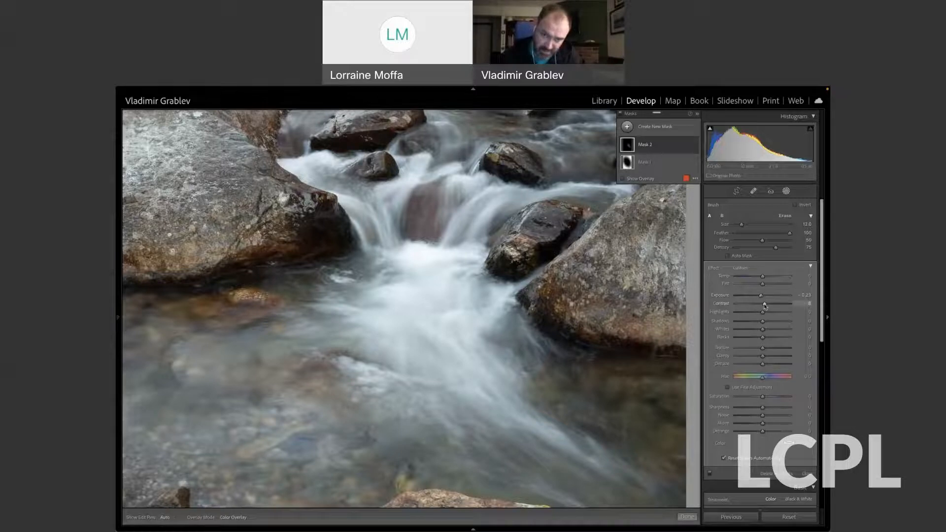
pyautogui.moveTo(763, 348); pyautogui.dragTo(793, 358)
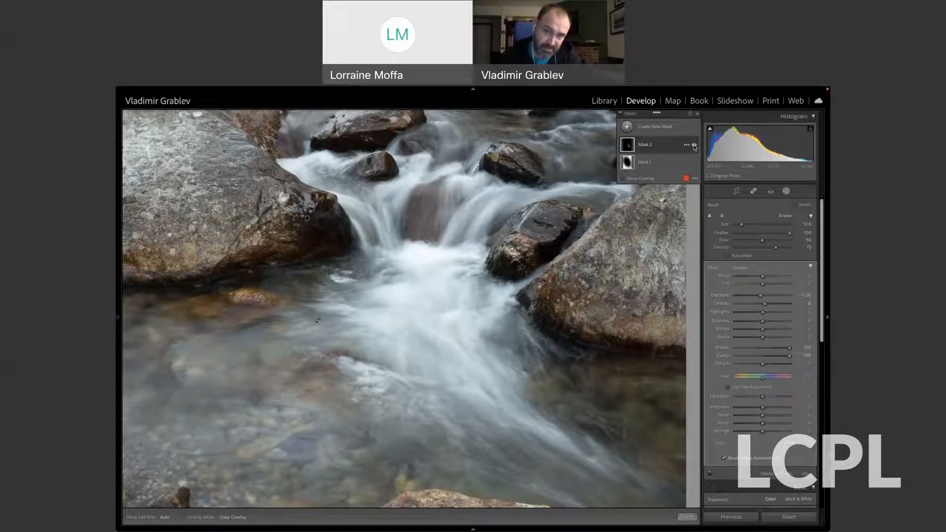
# Compare the photo with and without Mask 2, and leave masking to view the whole photo.
pyautogui.click(694, 146)
pyautogui.click(694, 146)
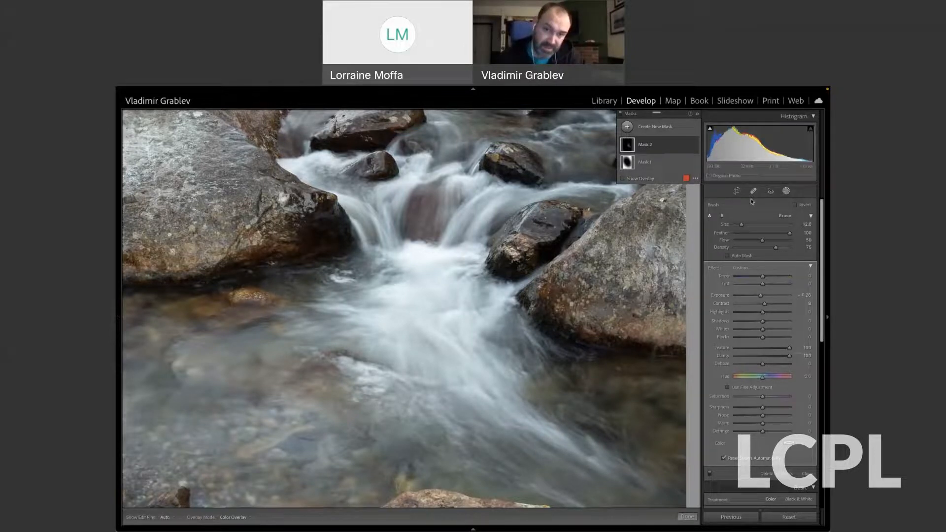
pyautogui.click(786, 191)
pyautogui.click(446, 313)
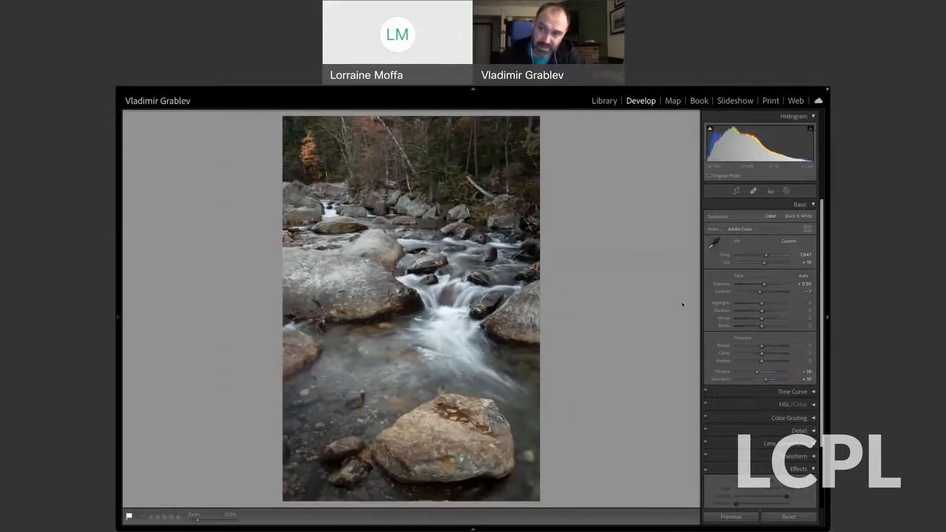
# Reopen masking and create another new brush mask on the stream photo.
pyautogui.click(787, 191)
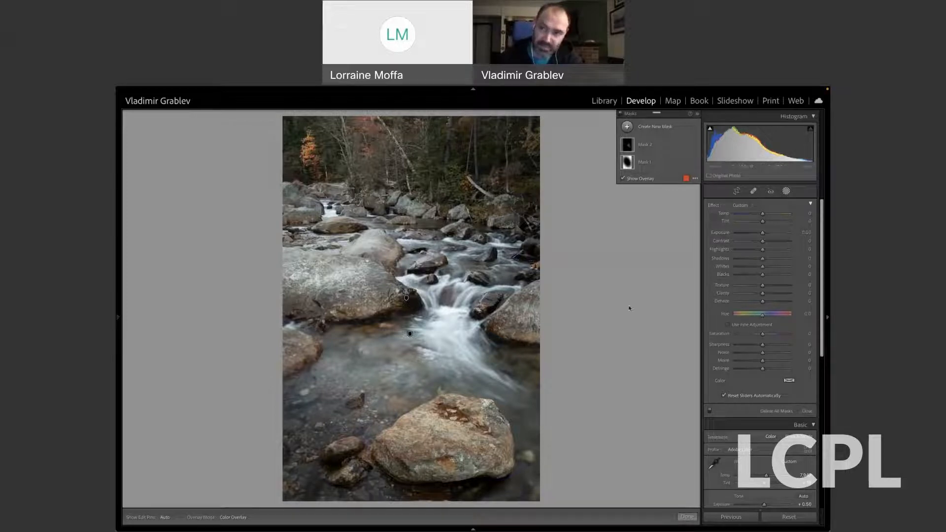
pyautogui.click(626, 128)
pyautogui.click(654, 178)
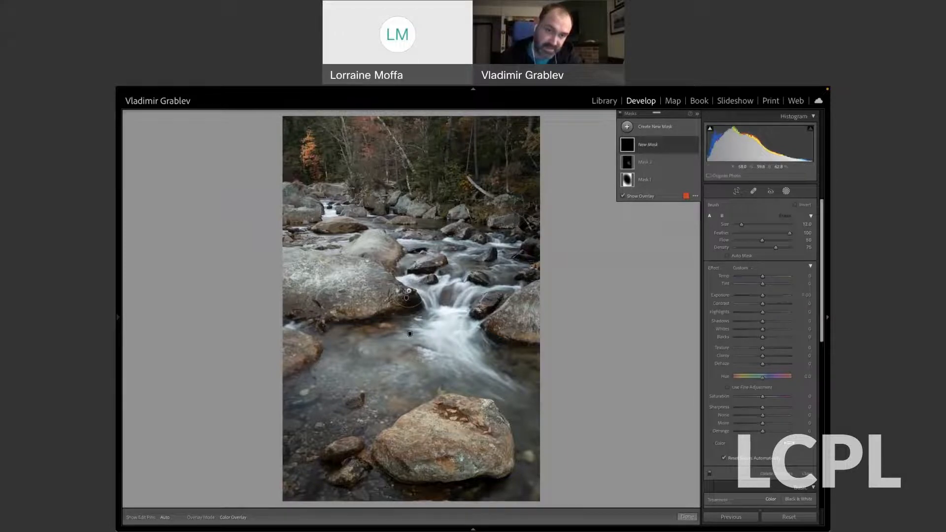
# Set the brush flow to about 54 and density to 77, and paint the shaded lower parts of the three largest boulders.
pyautogui.moveTo(767, 240); pyautogui.dragTo(777, 248)
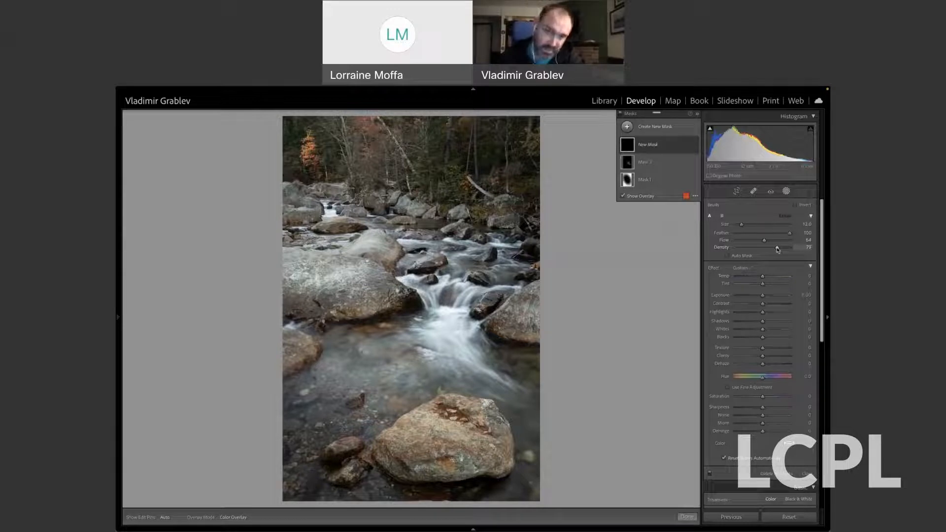
pyautogui.moveTo(292, 296)
pyautogui.mouseDown()
pyautogui.moveTo(354, 318)
pyautogui.moveTo(391, 314)
pyautogui.moveTo(327, 302)
pyautogui.mouseUp()
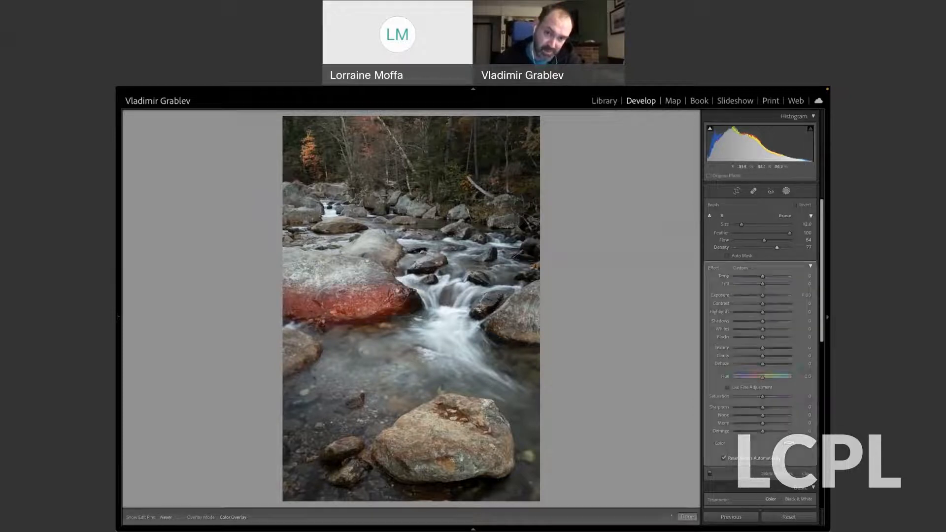
pyautogui.moveTo(513, 328)
pyautogui.mouseDown()
pyautogui.moveTo(532, 332)
pyautogui.moveTo(504, 331)
pyautogui.mouseUp()
pyautogui.moveTo(381, 476); pyautogui.dragTo(492, 481)
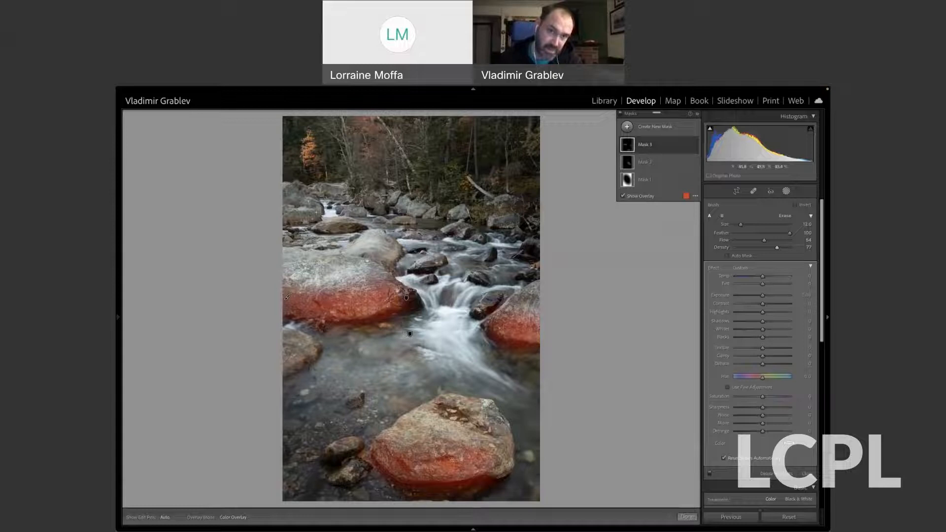
# Reduce the brush size to about 2 and extend the mask over the bases of the small rocks upstream.
pyautogui.scroll(-2, 287, 296)
pyautogui.moveTo(287, 297); pyautogui.dragTo(290, 298)
pyautogui.moveTo(406, 298); pyautogui.dragTo(412, 299)
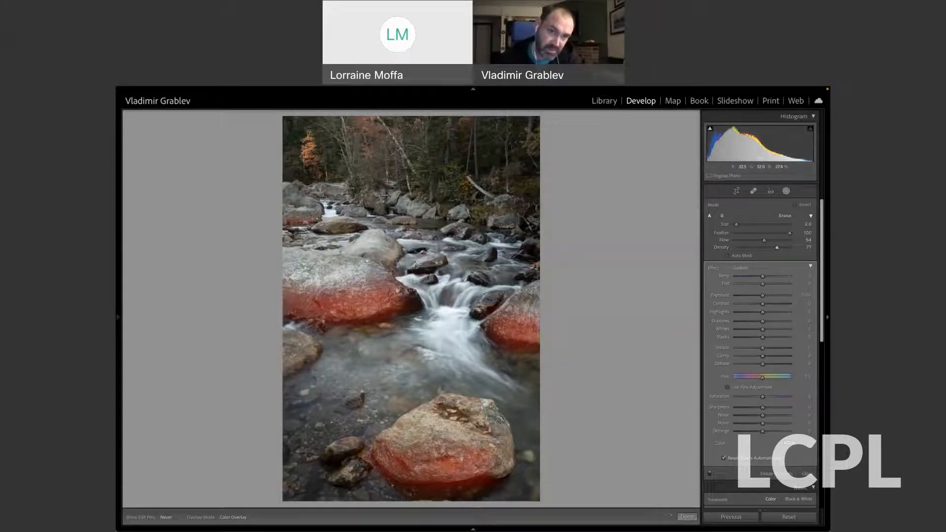
pyautogui.moveTo(315, 220)
pyautogui.mouseDown()
pyautogui.moveTo(291, 221)
pyautogui.moveTo(292, 202)
pyautogui.moveTo(317, 218)
pyautogui.moveTo(363, 216)
pyautogui.mouseUp()
pyautogui.press('h')
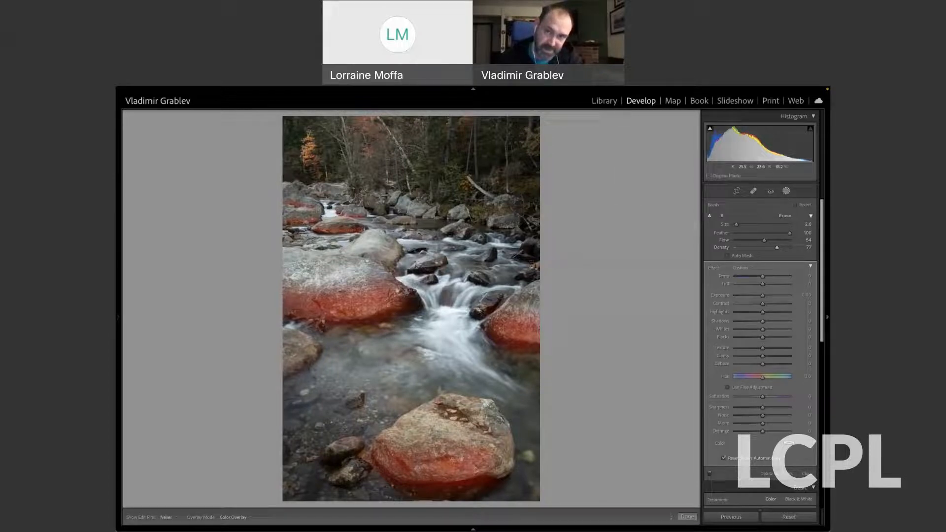
# Hide the mask overlay and lower the exposure of the boulder shadow mask to about -2.4.
pyautogui.press('h')
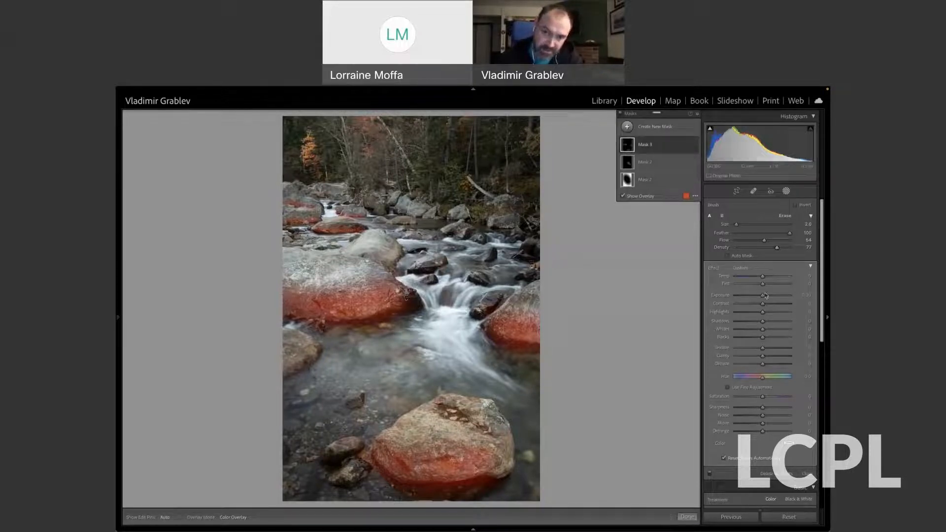
pyautogui.press('o')
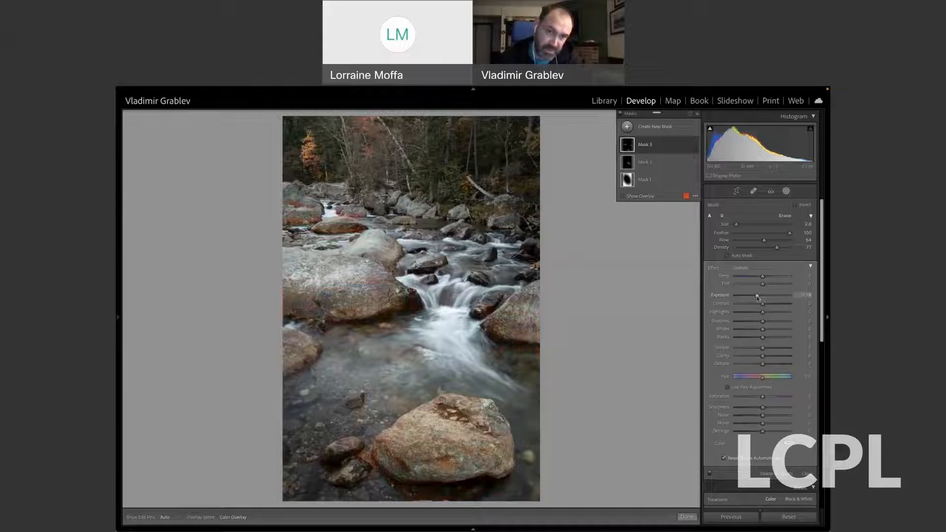
pyautogui.moveTo(763, 296); pyautogui.dragTo(745, 299)
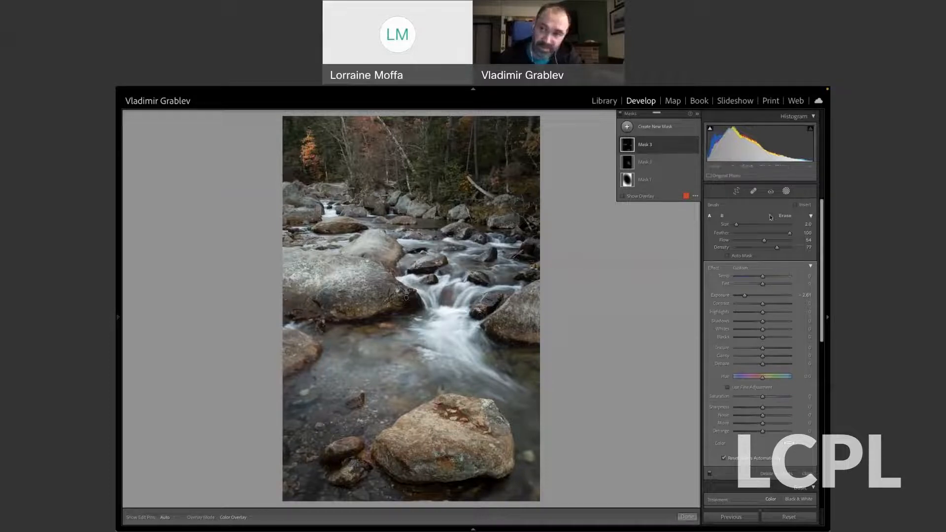
# Leave and reopen masking, create another brush mask, and set its brush size to about 9.
pyautogui.click(786, 191)
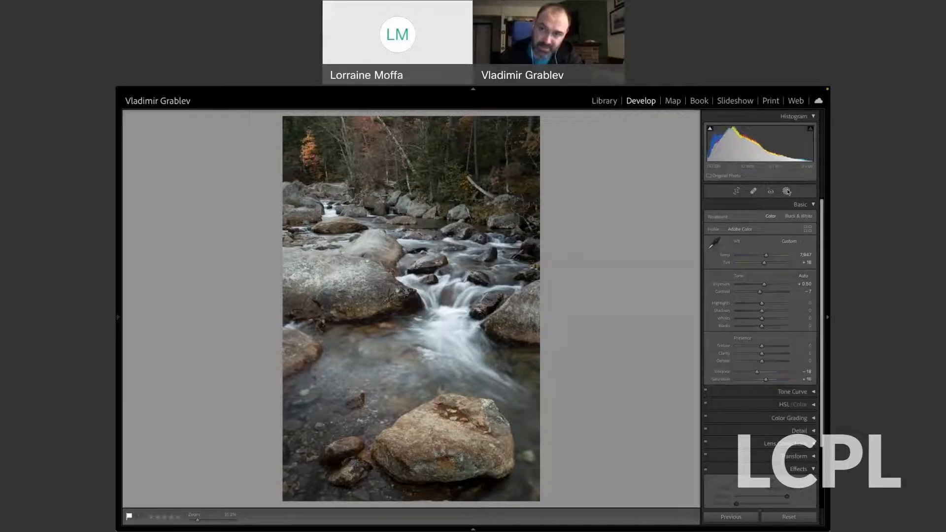
pyautogui.click(786, 191)
pyautogui.click(645, 126)
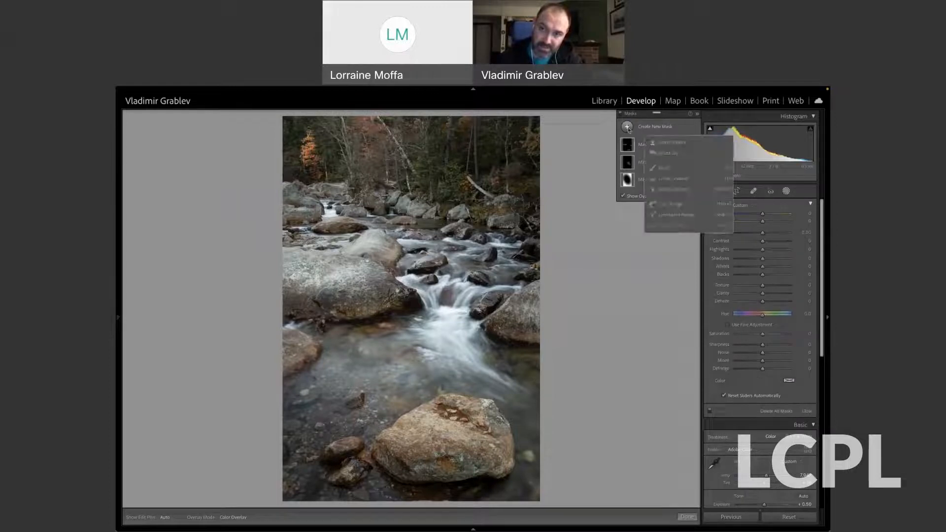
pyautogui.click(665, 169)
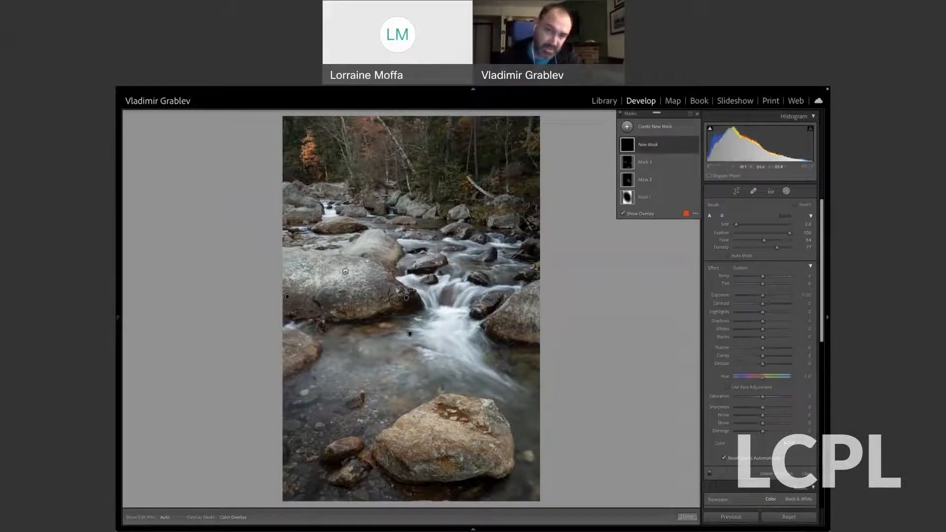
pyautogui.press('[')
pyautogui.press('[')
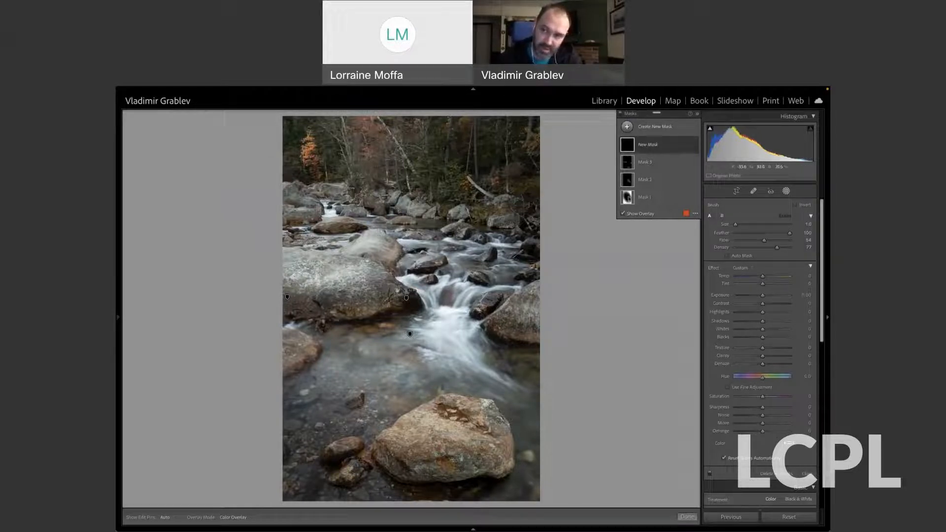
pyautogui.click(735, 224)
pyautogui.moveTo(736, 226); pyautogui.dragTo(742, 227)
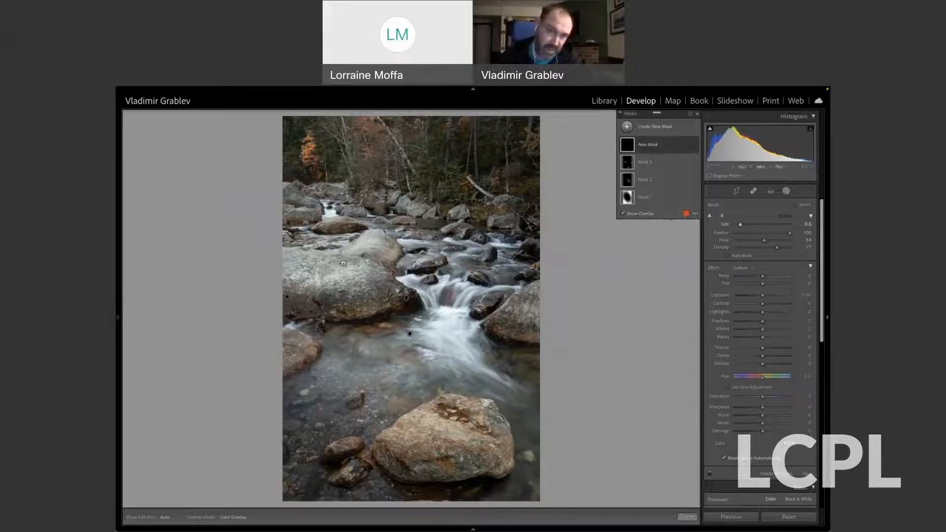
# Paint the new mask over the bright upper faces of the large left boulder and the foreground boulder.
pyautogui.moveTo(290, 259)
pyautogui.mouseDown()
pyautogui.moveTo(288, 270)
pyautogui.moveTo(378, 280)
pyautogui.mouseUp()
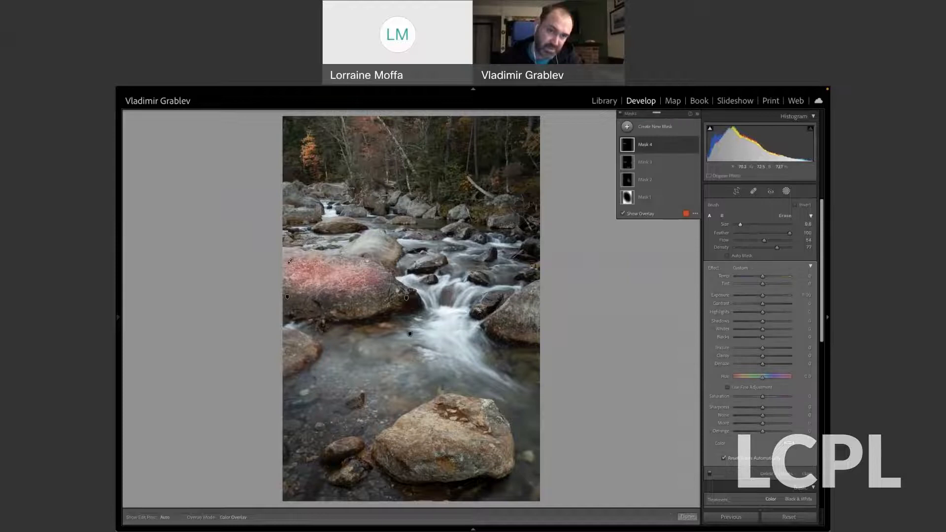
pyautogui.moveTo(290, 256); pyautogui.dragTo(290, 262)
pyautogui.moveTo(411, 431)
pyautogui.mouseDown()
pyautogui.moveTo(446, 413)
pyautogui.moveTo(432, 430)
pyautogui.moveTo(447, 429)
pyautogui.mouseUp()
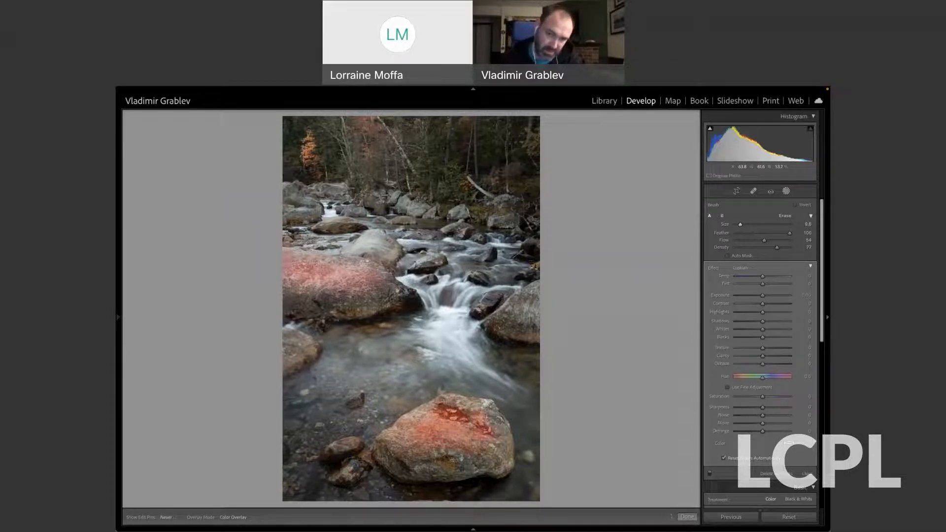
pyautogui.moveTo(430, 422); pyautogui.dragTo(408, 431)
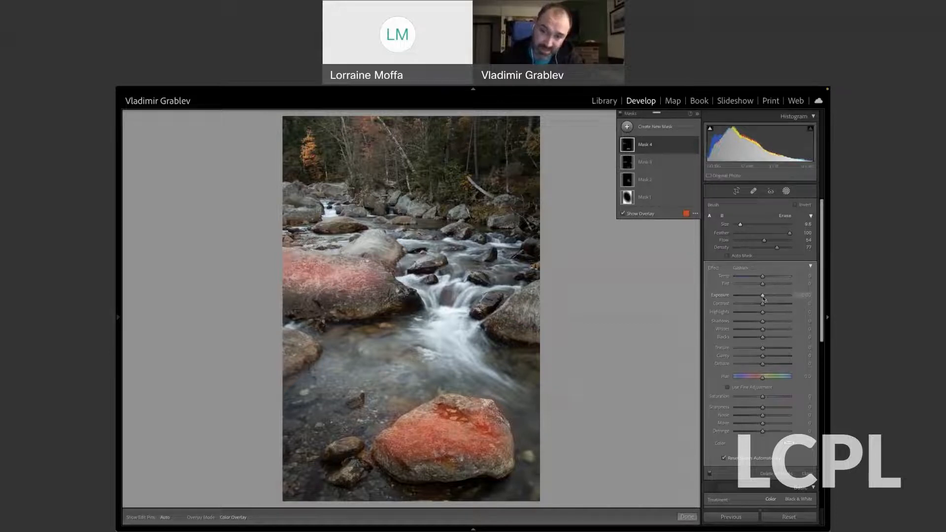
# Set Mask 4's exposure to 0.40, contrast to about 13 and temperature to about 6, and compare the photo with and without the masks.
pyautogui.moveTo(763, 297); pyautogui.dragTo(766, 297)
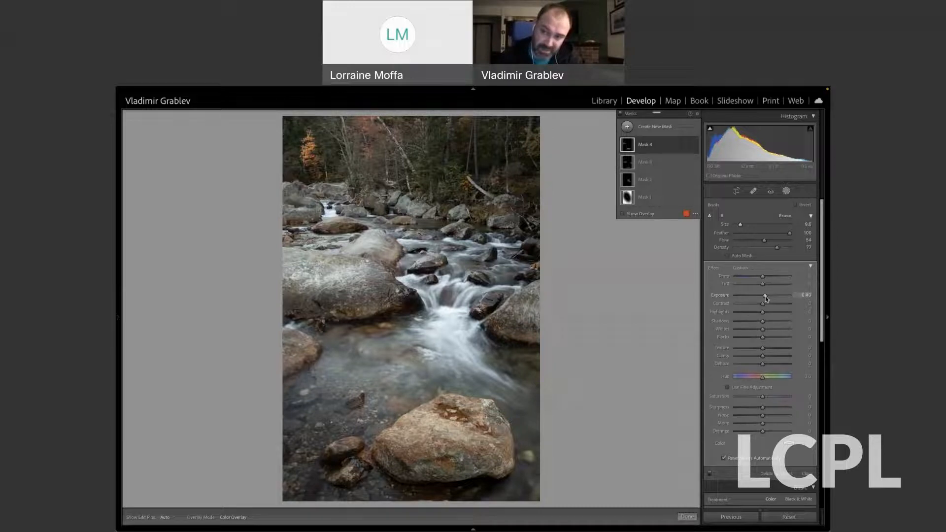
pyautogui.moveTo(762, 304); pyautogui.dragTo(767, 306)
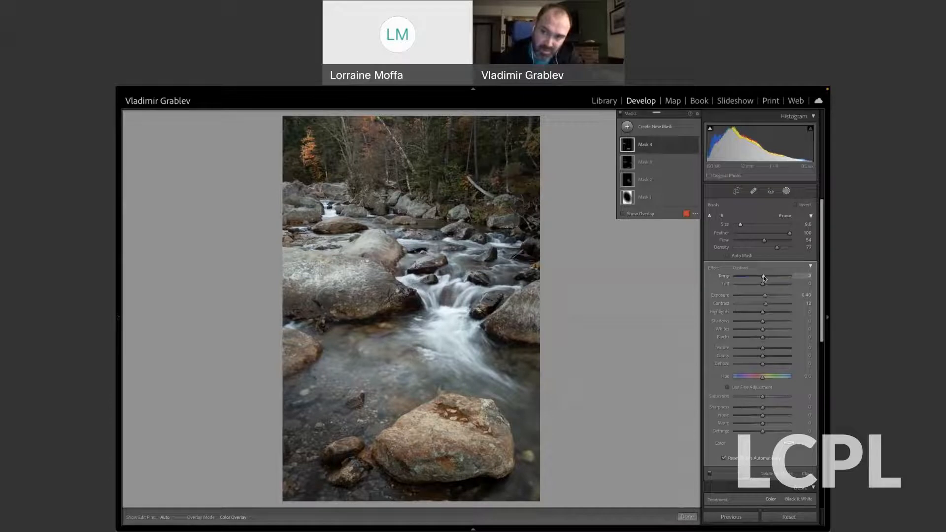
pyautogui.moveTo(763, 278); pyautogui.dragTo(764, 279)
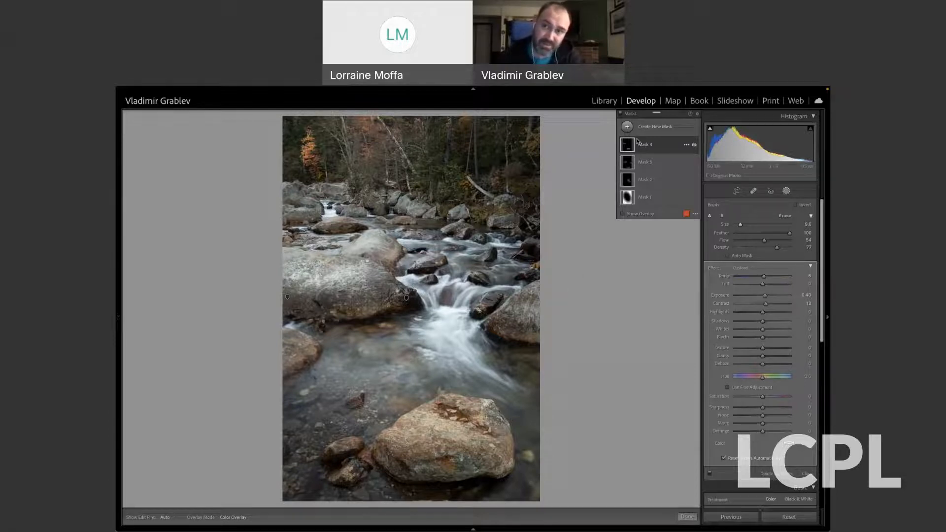
pyautogui.click(621, 116)
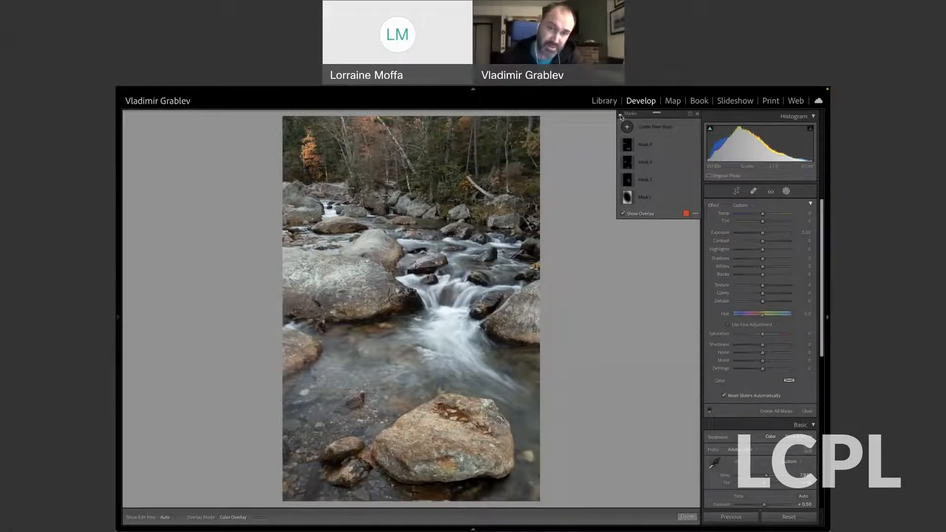
pyautogui.click(620, 116)
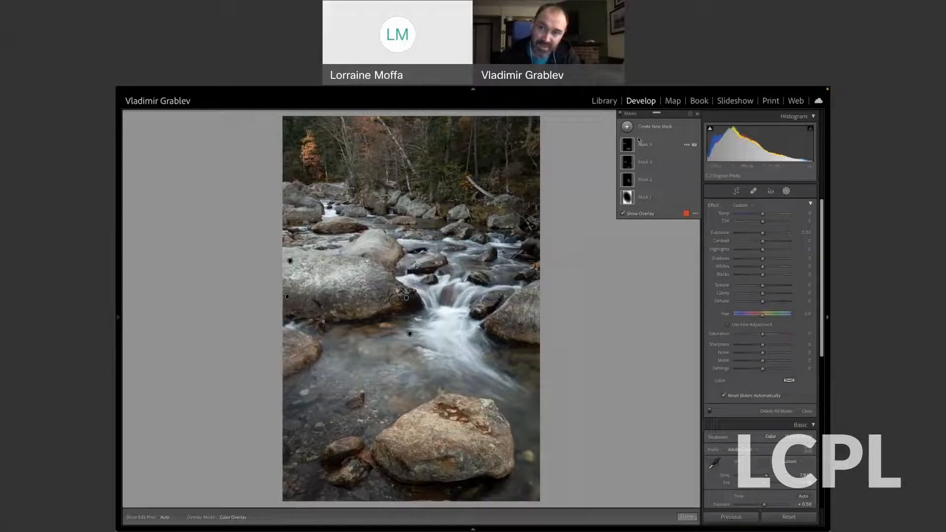
# Create a color range mask sampled from the orange foliage of the tree on the upper left bank.
pyautogui.click(628, 128)
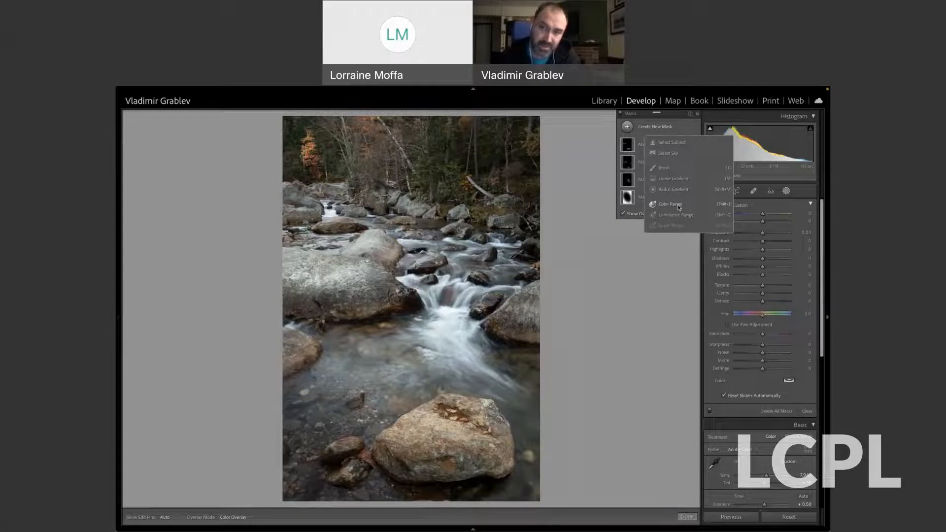
pyautogui.click(678, 208)
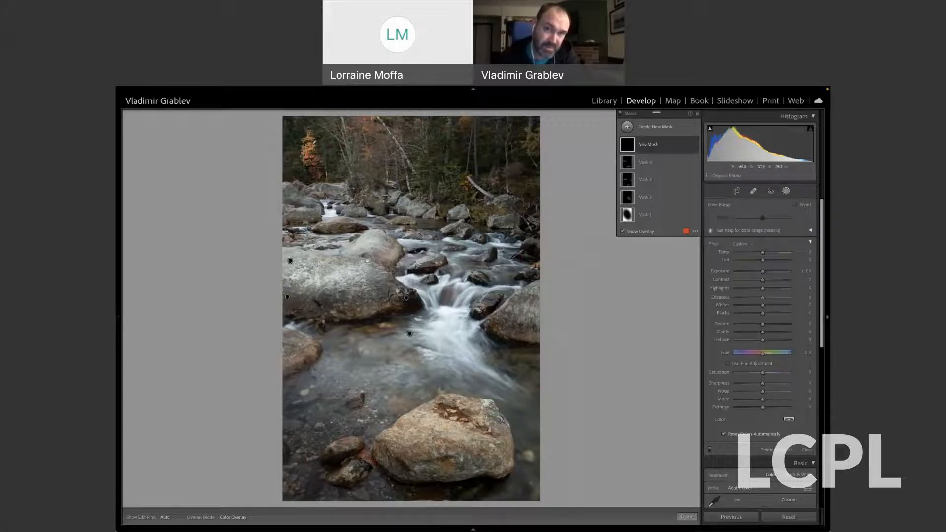
pyautogui.click(312, 143)
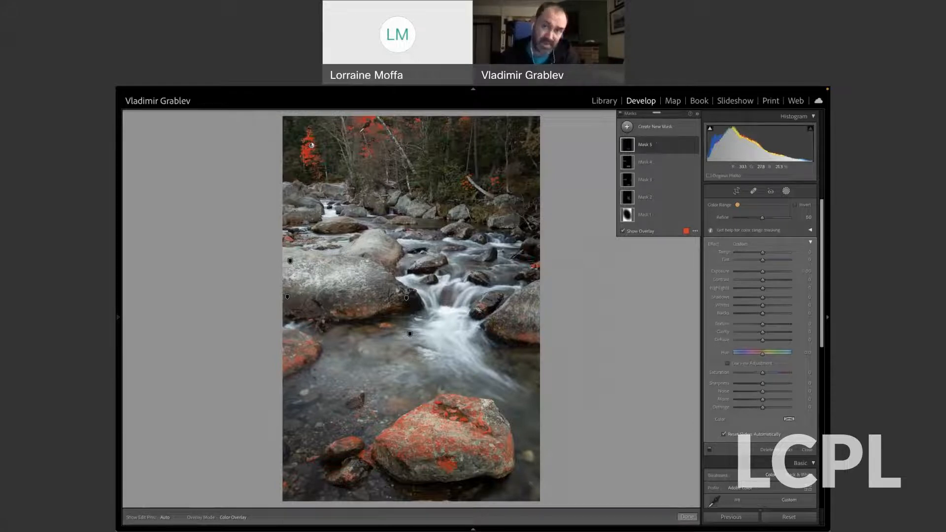
# Add a subtracting brush to the color range mask, with size about 11 and flow and density at 100.
pyautogui.click(628, 145)
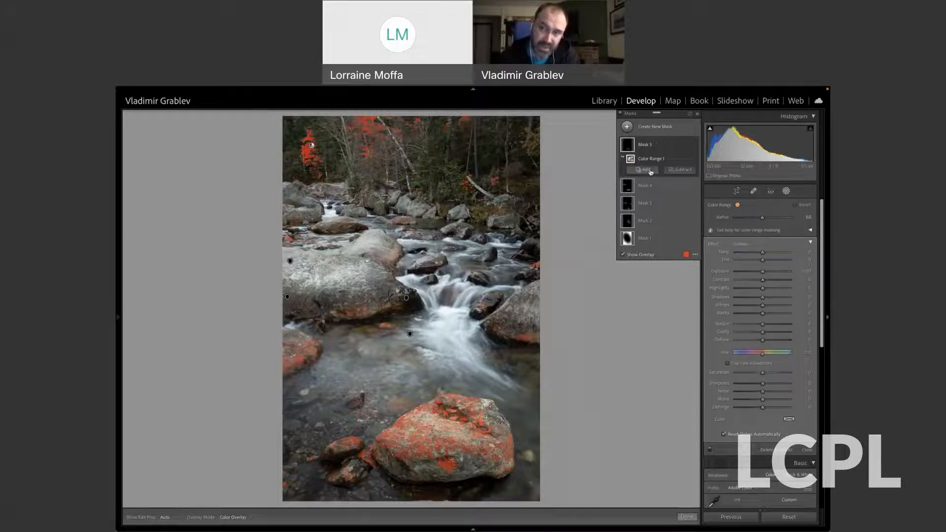
pyautogui.click(678, 170)
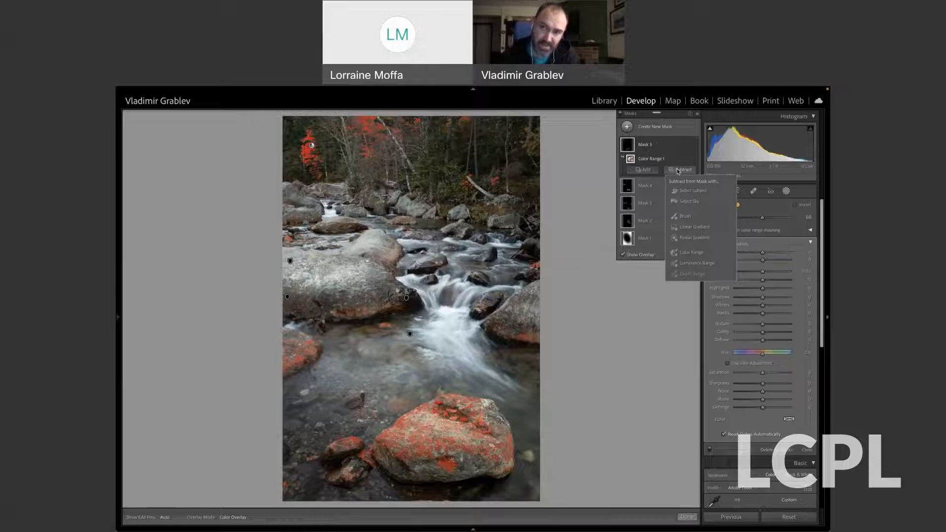
pyautogui.click(685, 216)
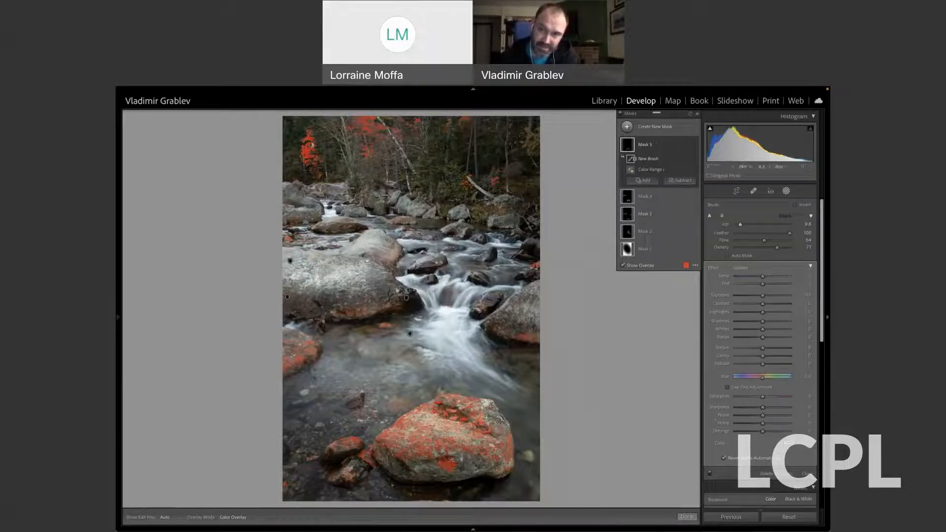
pyautogui.scroll(1, 410, 309)
pyautogui.moveTo(764, 241); pyautogui.dragTo(794, 249)
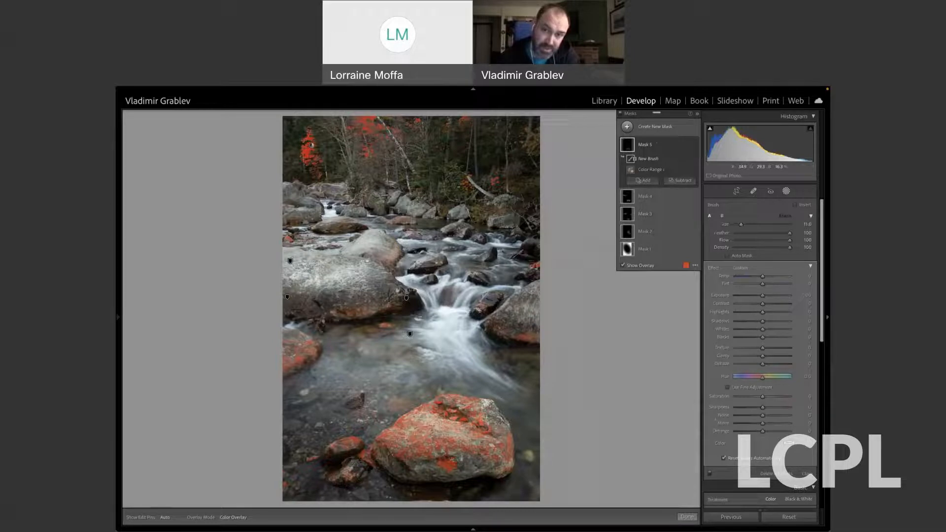
# Brush the foreground boulder, the smaller rocks and the stream edges out of the color range mask, keeping the foliage on the far bank masked.
pyautogui.press('h')
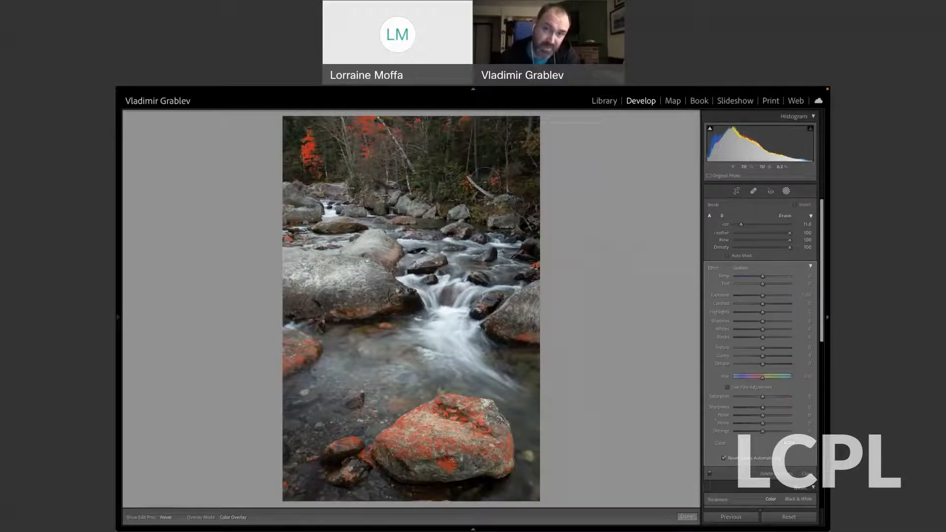
pyautogui.press('h')
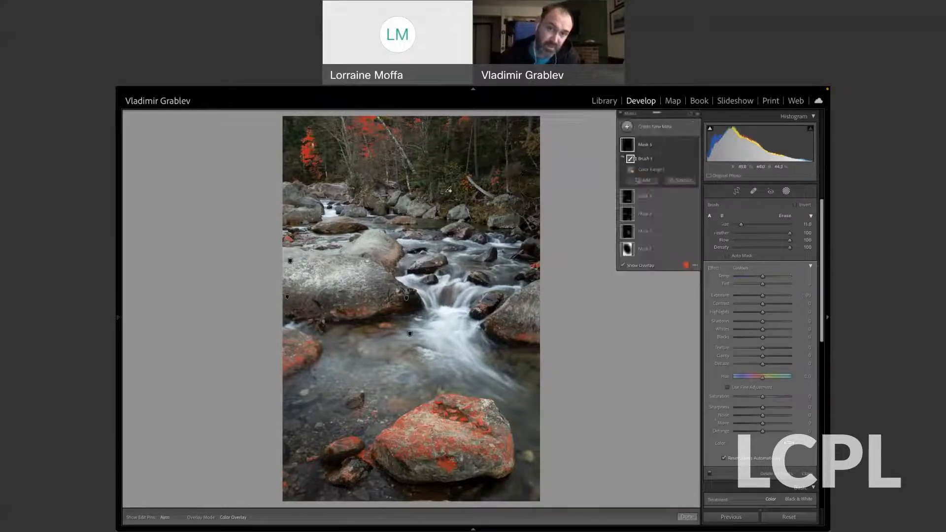
pyautogui.press('h')
pyautogui.press('h')
pyautogui.press('h')
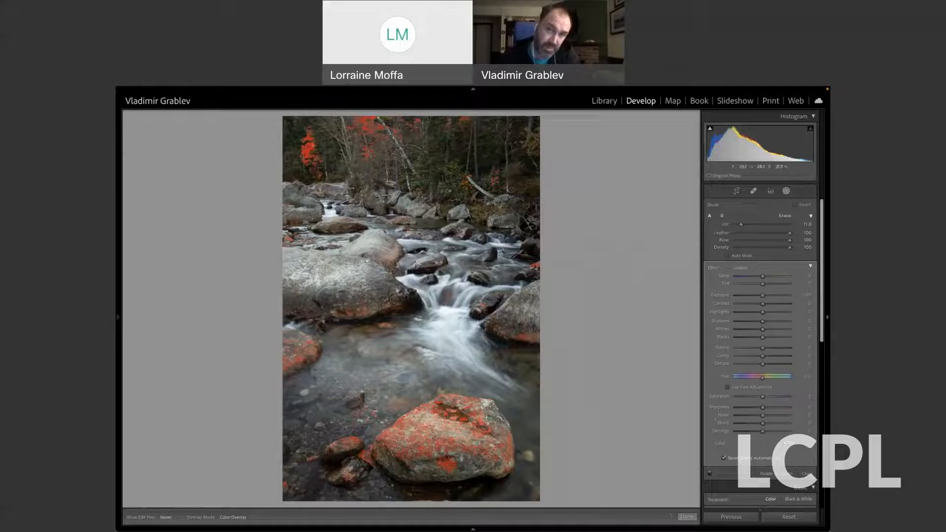
pyautogui.press('h')
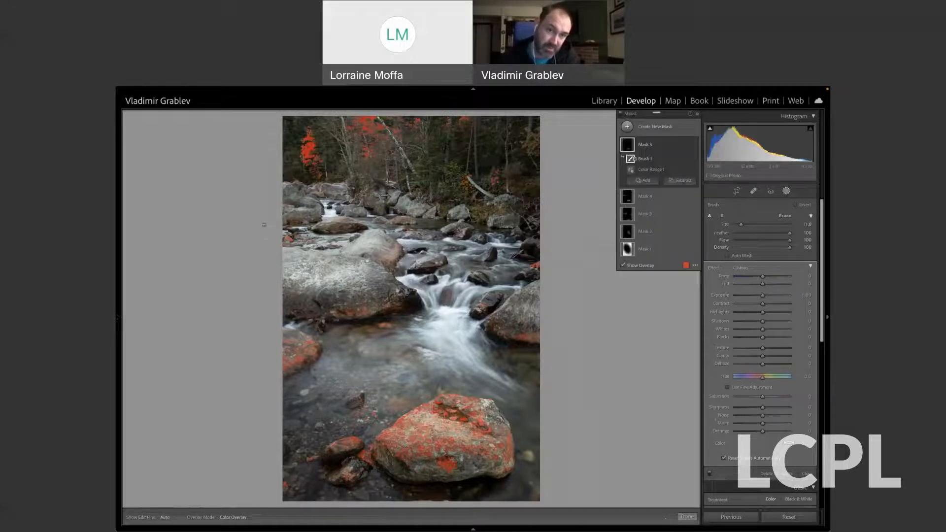
pyautogui.press('h')
pyautogui.press('h')
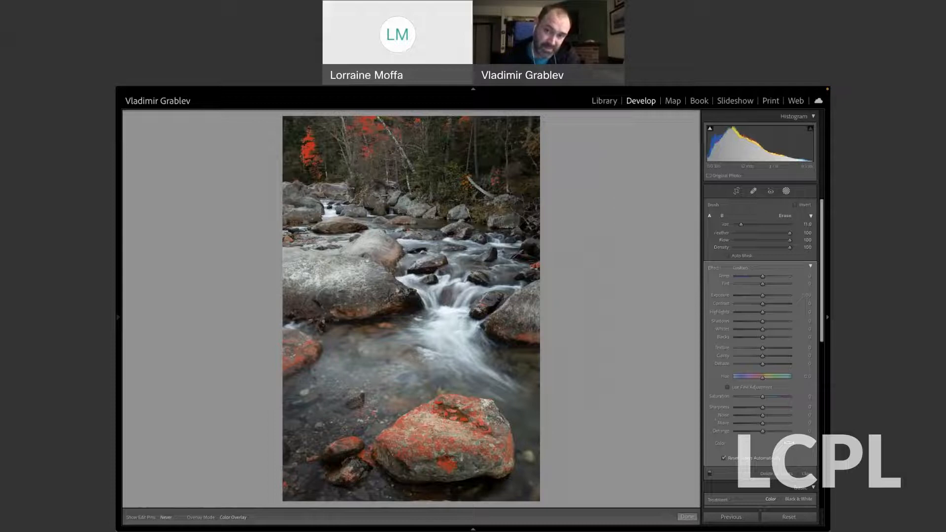
pyautogui.press('h')
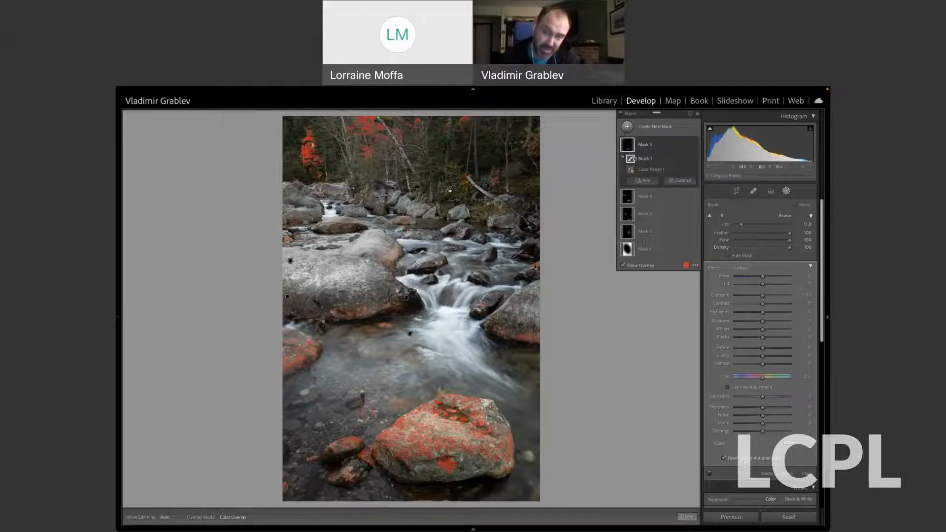
pyautogui.press('h')
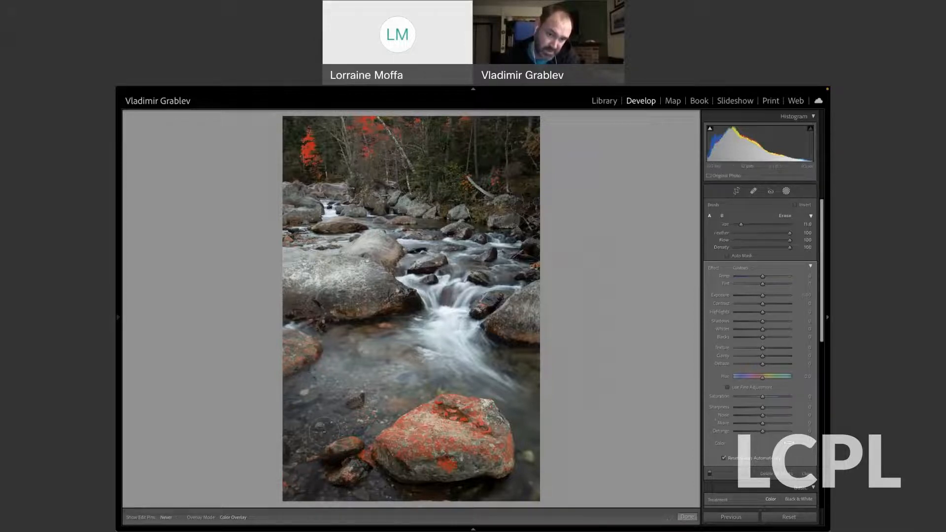
pyautogui.moveTo(324, 433)
pyautogui.mouseDown()
pyautogui.moveTo(354, 441)
pyautogui.moveTo(426, 416)
pyautogui.moveTo(471, 418)
pyautogui.mouseUp()
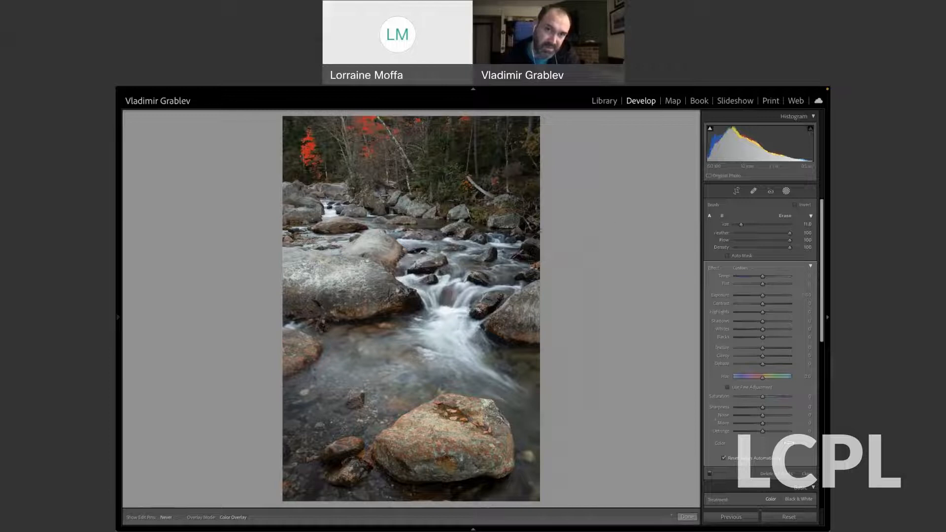
pyautogui.press('h')
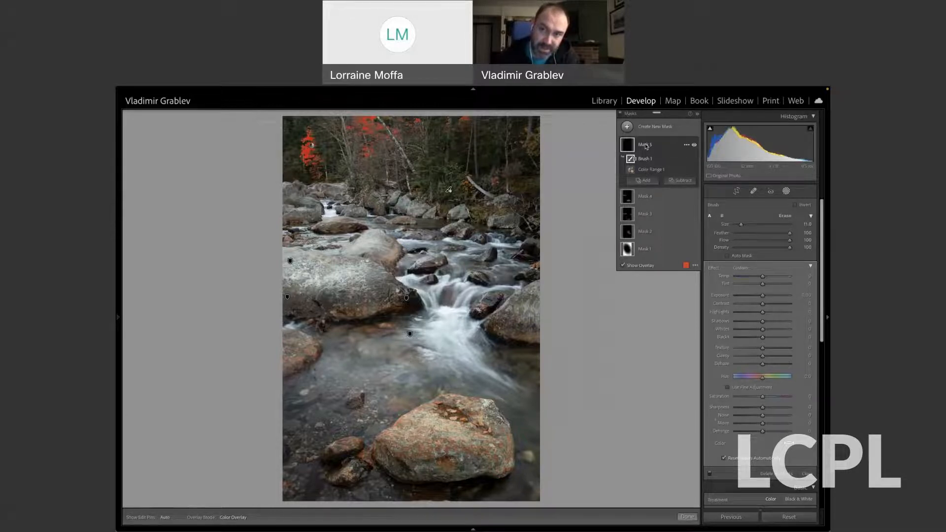
# Set Mask 5's saturation to about 62, contrast to 12, exposure to about 0.20 and clarity to about 8, and close masking.
pyautogui.click(628, 146)
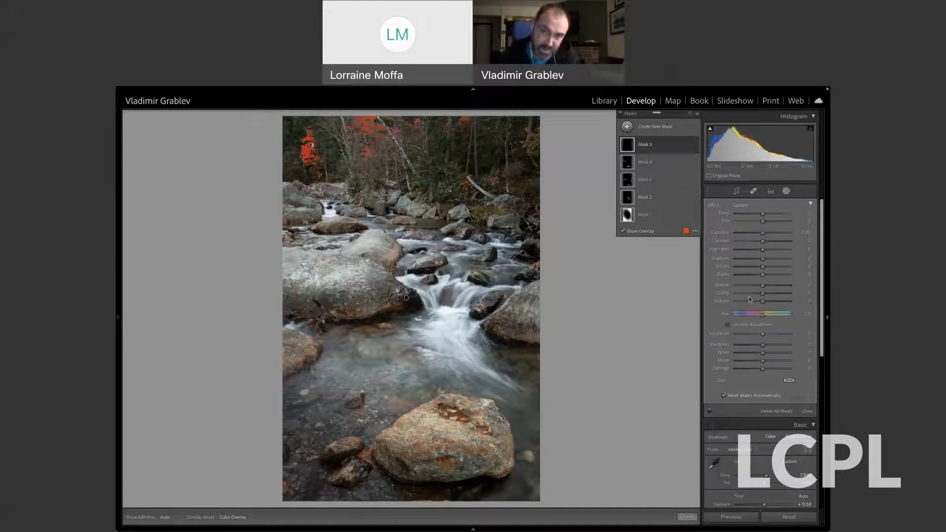
pyautogui.moveTo(764, 338); pyautogui.dragTo(774, 339)
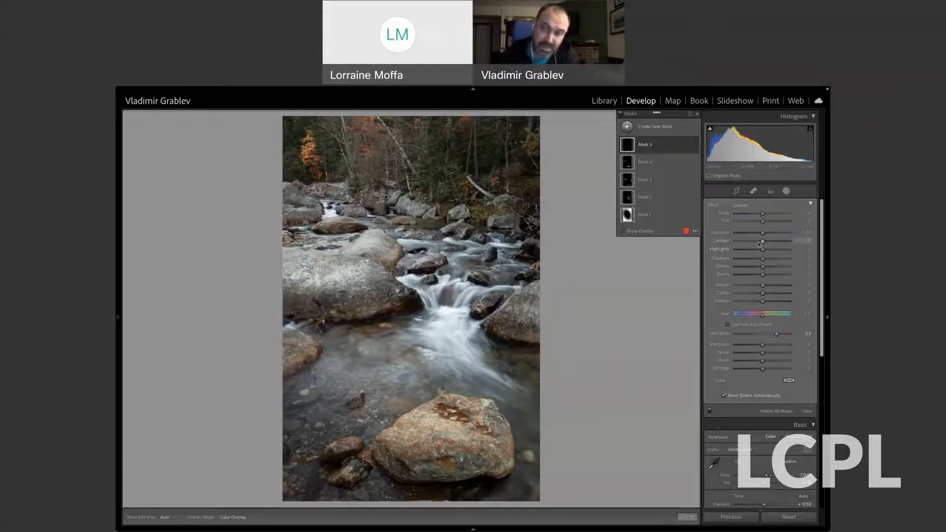
pyautogui.moveTo(762, 243); pyautogui.dragTo(764, 235)
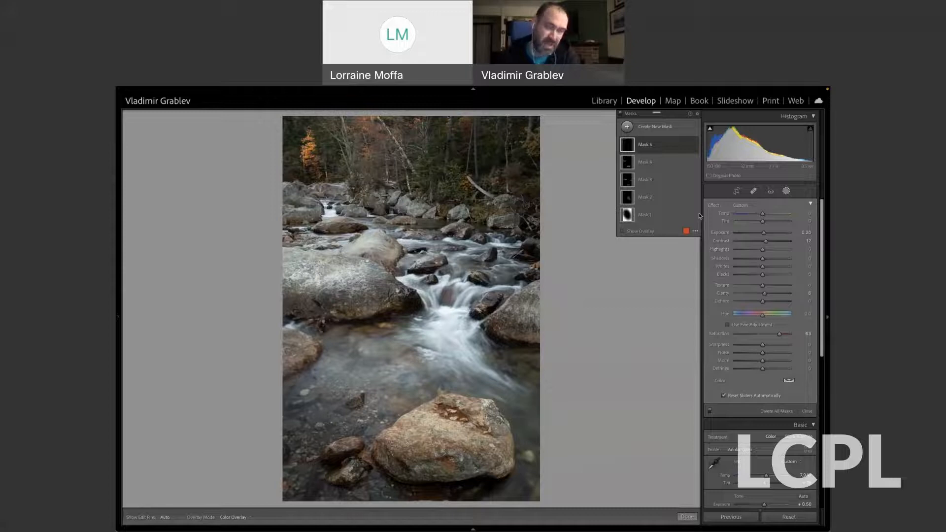
pyautogui.click(786, 192)
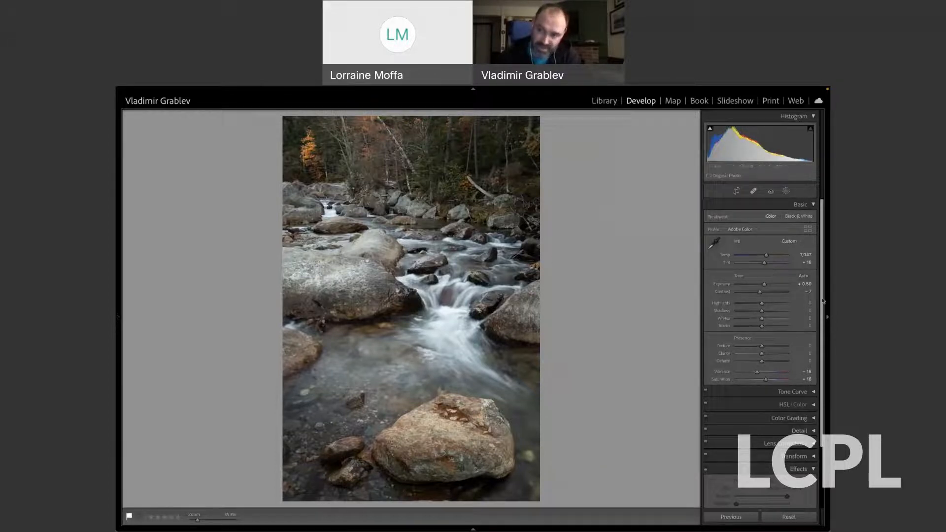
# Turn on the Effects adjustments to apply the white rounded post-crop vignette border to the photo.
pyautogui.moveTo(822, 301); pyautogui.dragTo(825, 382)
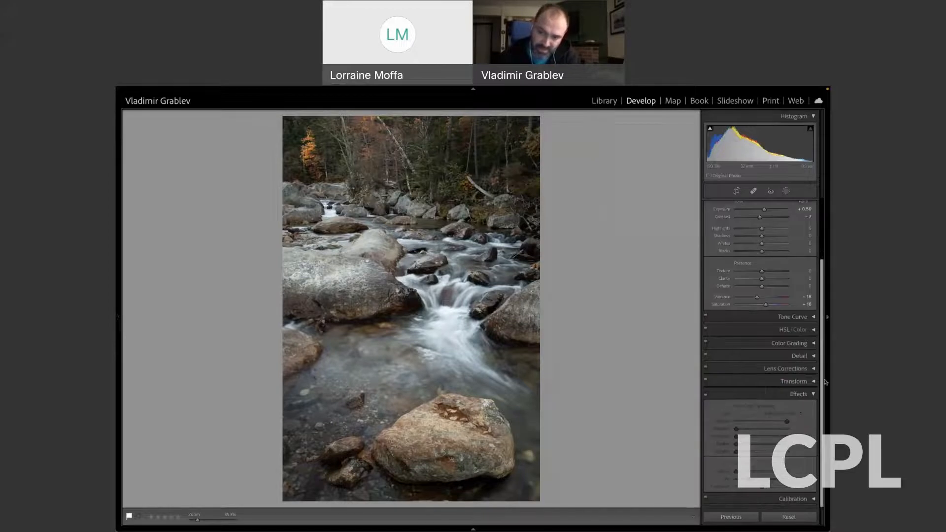
pyautogui.click(706, 394)
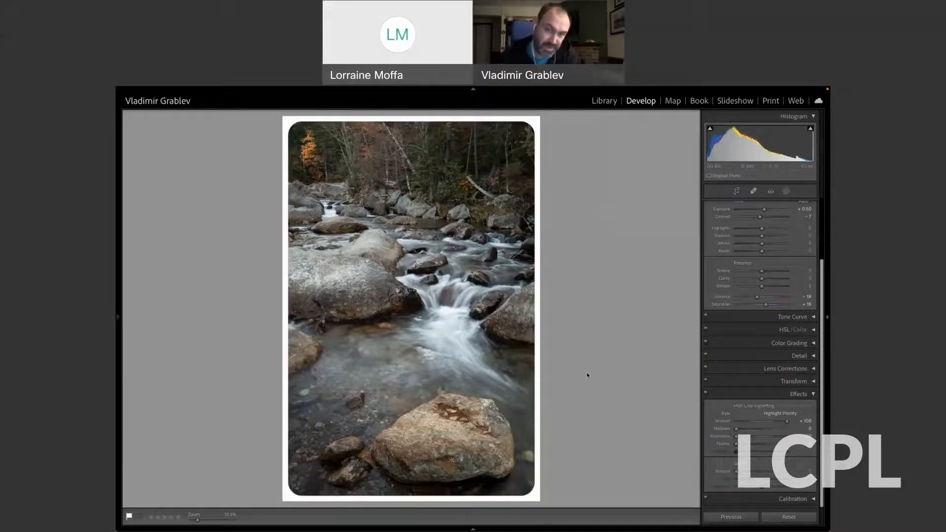
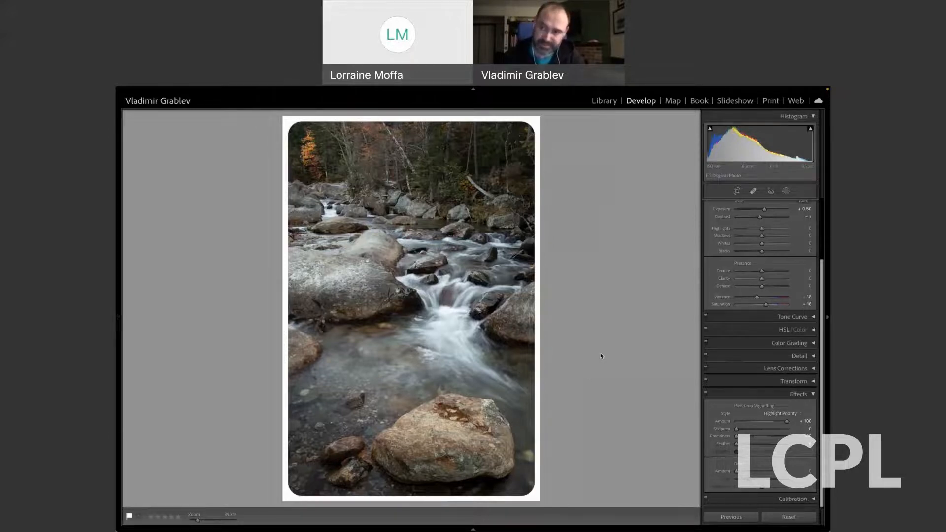
# Reopen masking and rename Mask 1, the radial gradient mask, as Vignette.
pyautogui.click(787, 191)
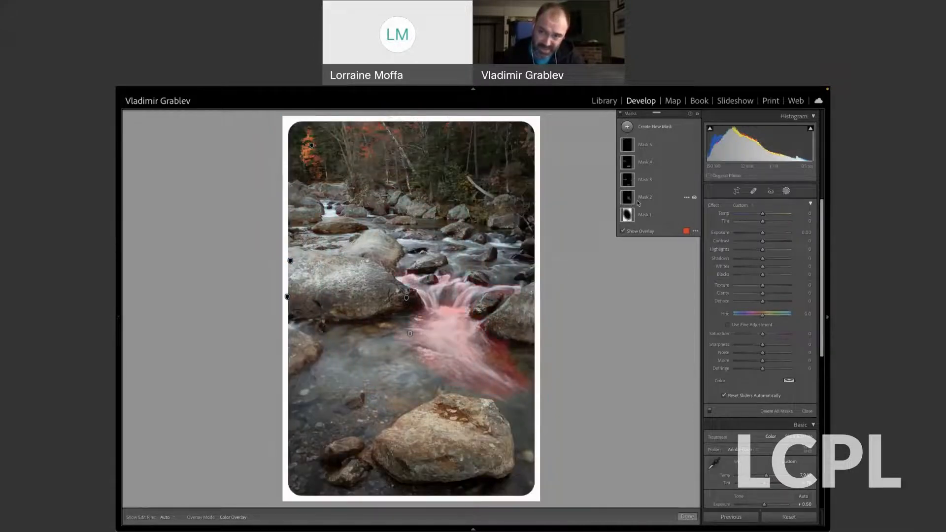
pyautogui.click(643, 199)
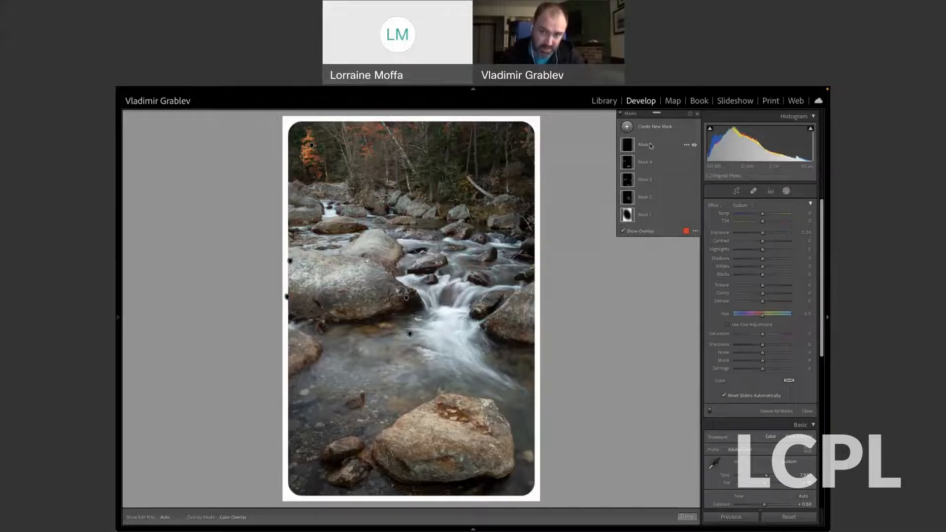
pyautogui.doubleClick(648, 218)
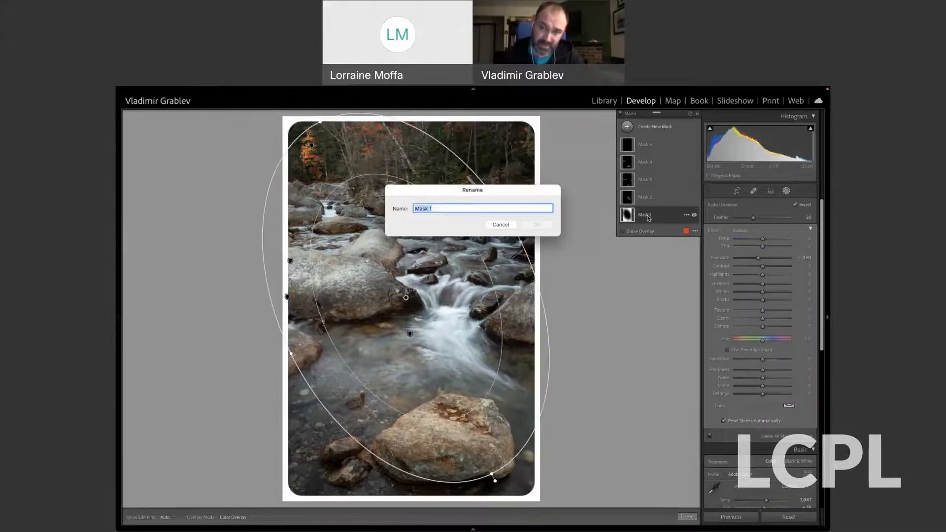
pyautogui.moveTo(545, 203); pyautogui.dragTo(648, 291)
pyautogui.click(649, 290)
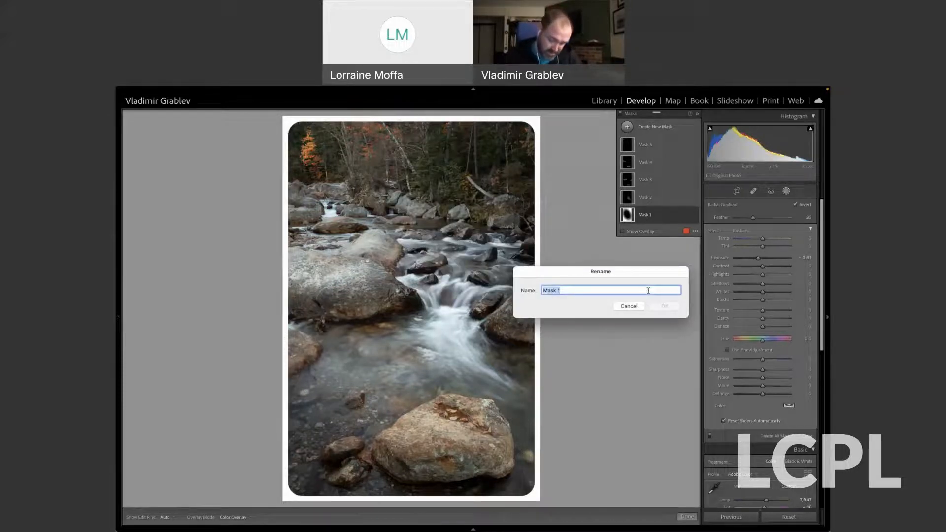
pyautogui.write('Vig')
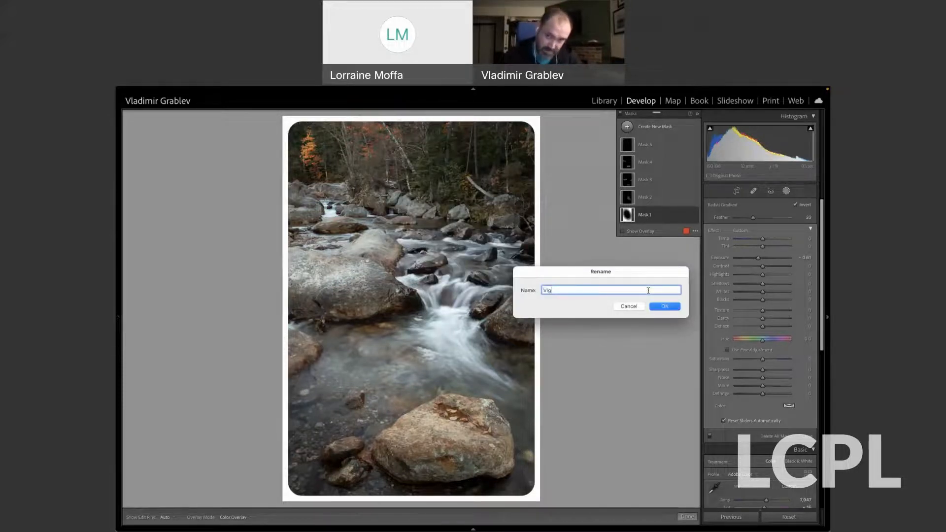
pyautogui.write('netet')
pyautogui.press('BackSpace')
pyautogui.write('te')
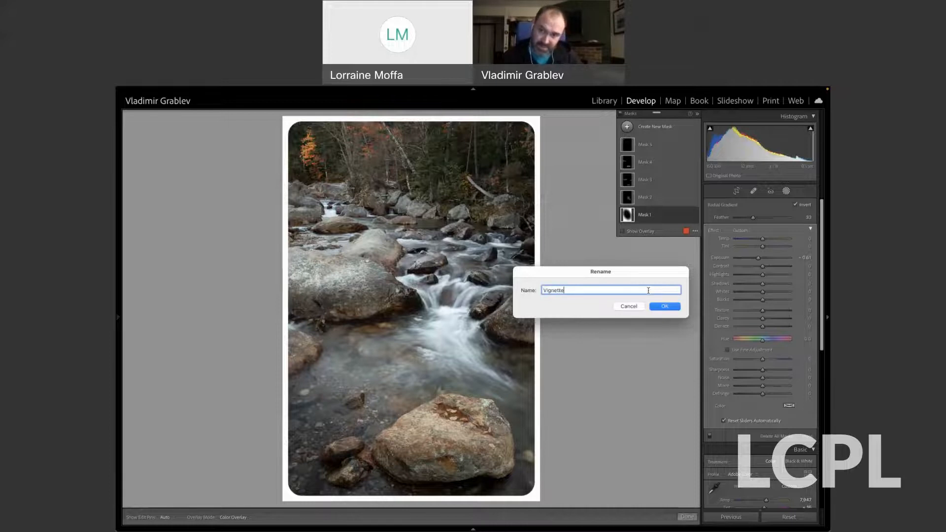
pyautogui.click(664, 307)
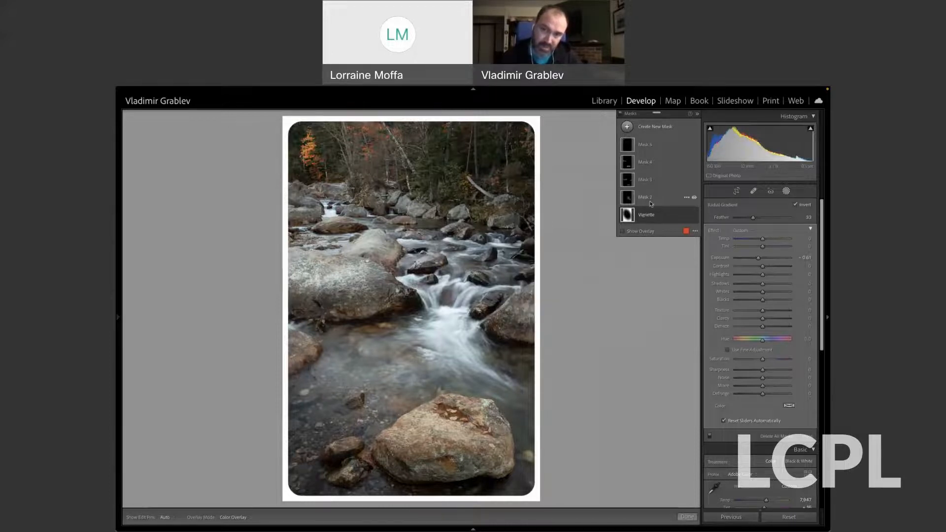
# Rename Mask 2, the brush mask over the cascade, as Water.
pyautogui.click(649, 202)
pyautogui.moveTo(627, 199)
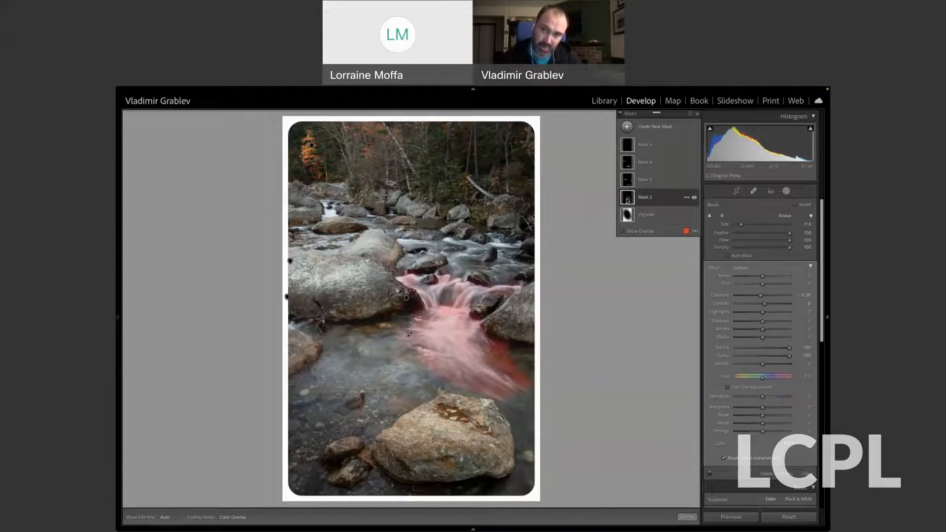
pyautogui.doubleClick(645, 197)
pyautogui.write('Water')
pyautogui.press('Return')
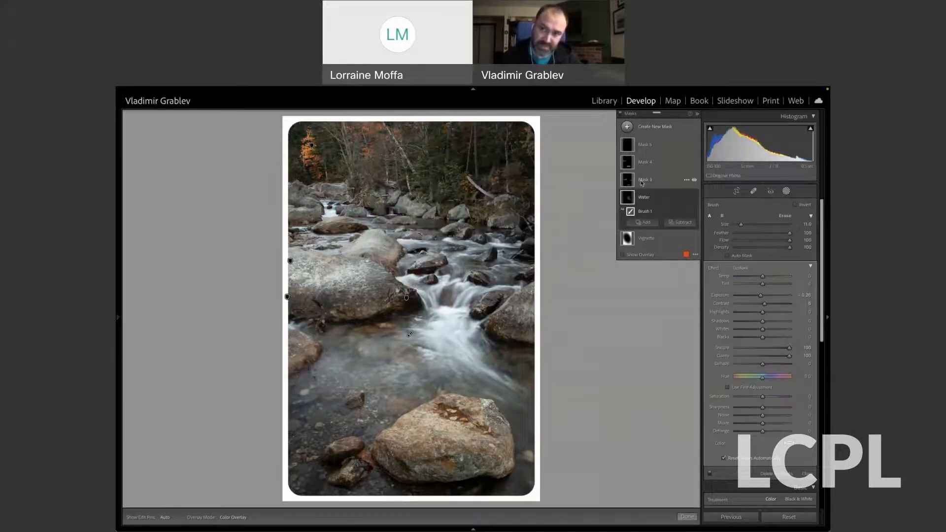
# Rename Mask 3 as Rock Shadows.
pyautogui.doubleClick(643, 180)
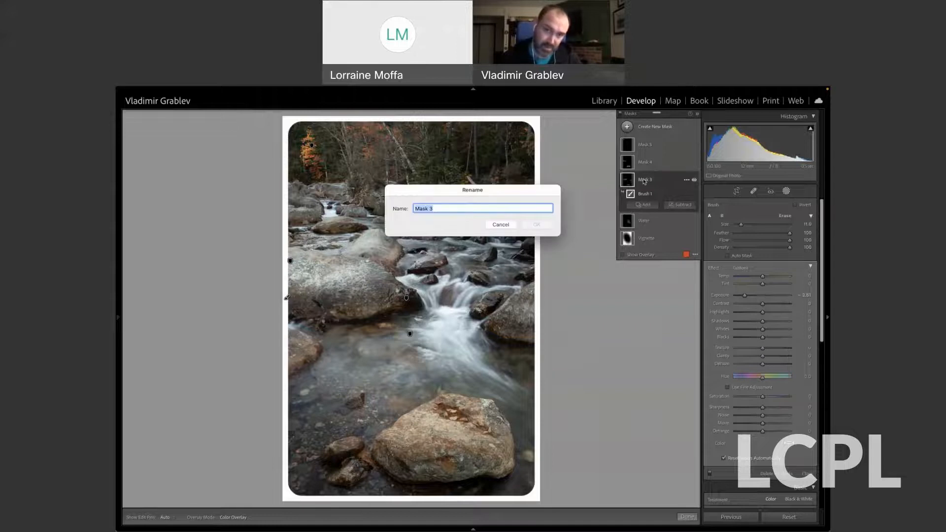
pyautogui.moveTo(491, 192); pyautogui.dragTo(638, 300)
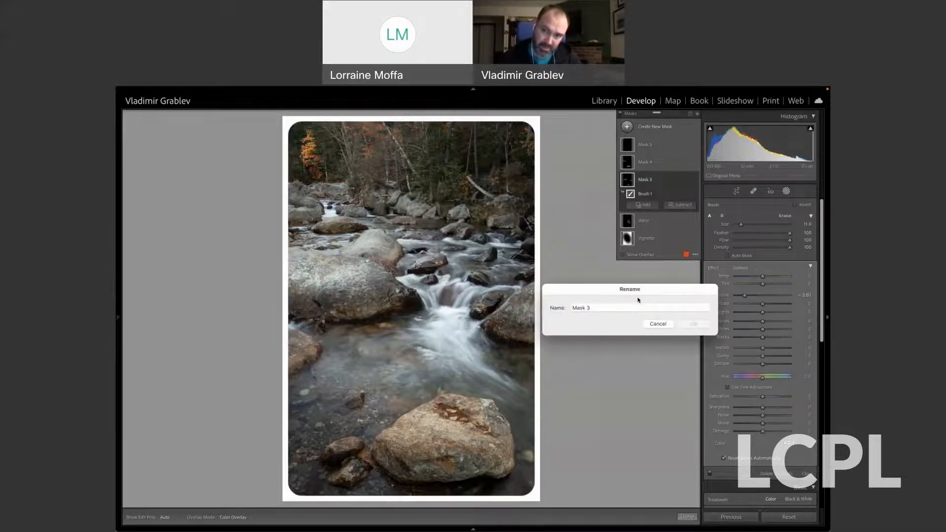
pyautogui.click(628, 307)
pyautogui.write('Rocks')
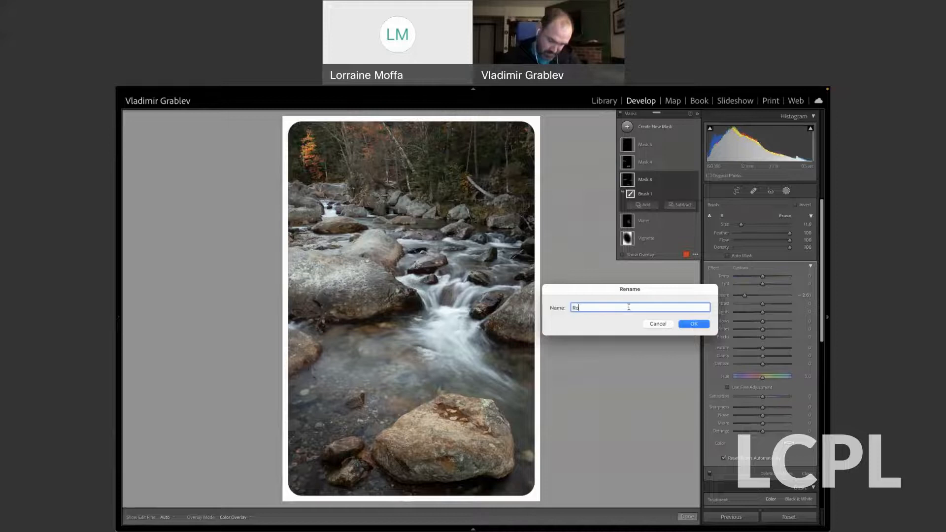
pyautogui.press('BackSpace')
pyautogui.write('Shadows')
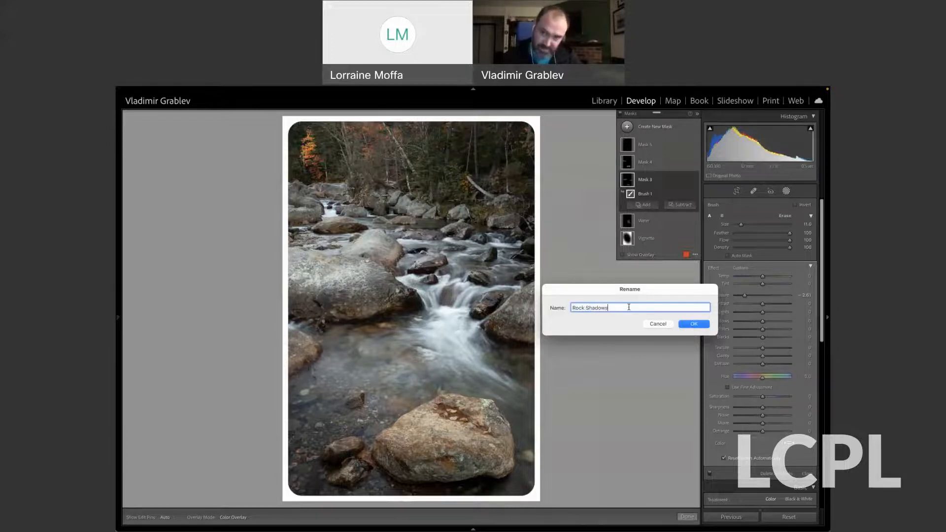
pyautogui.click(693, 324)
# Rename Mask 4 as Rock Highlights.
pyautogui.doubleClick(645, 163)
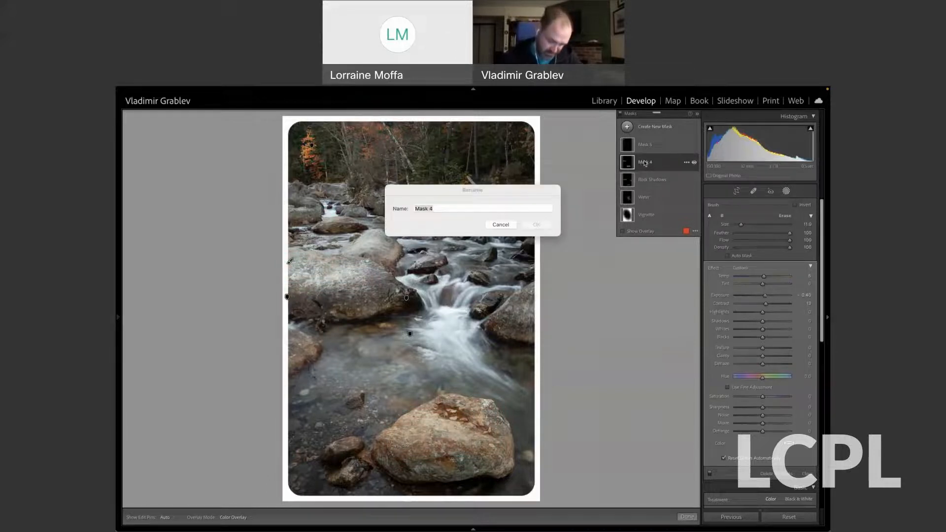
pyautogui.write('Rock Highlights')
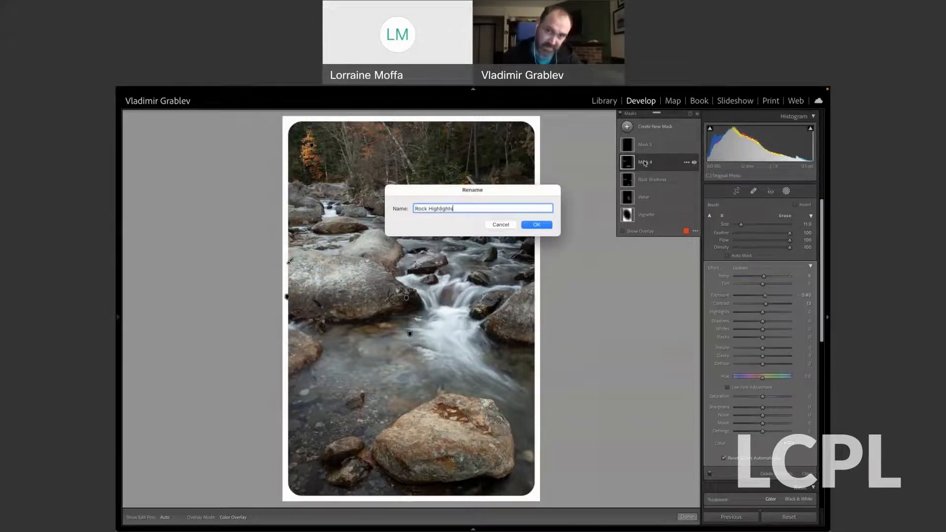
pyautogui.press('Return')
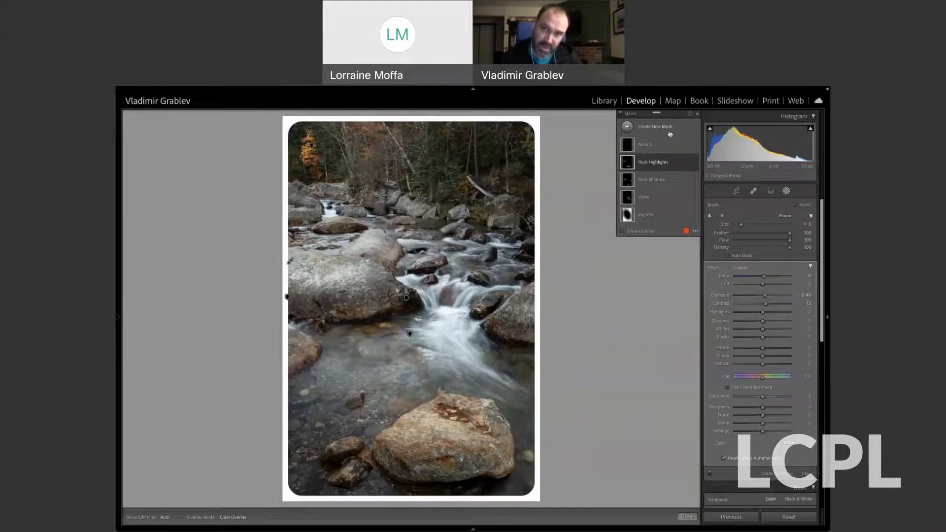
# Rename Mask 5, the color range mask on the orange leaves, as Foliage.
pyautogui.doubleClick(645, 144)
pyautogui.write('Fo')
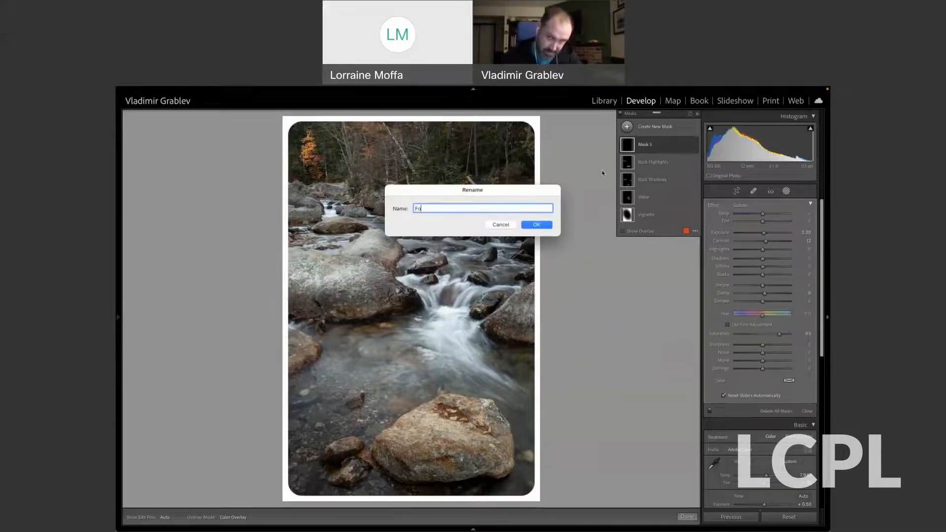
pyautogui.write('liage')
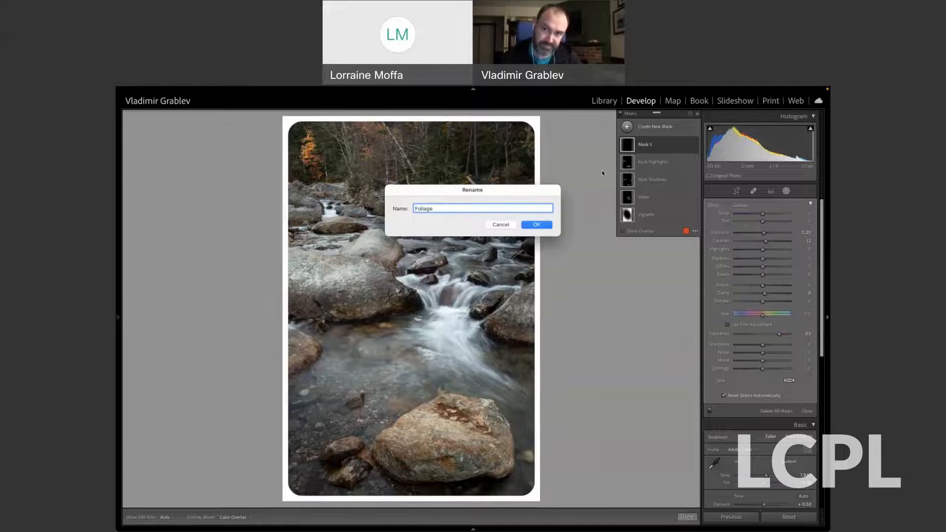
pyautogui.click(545, 226)
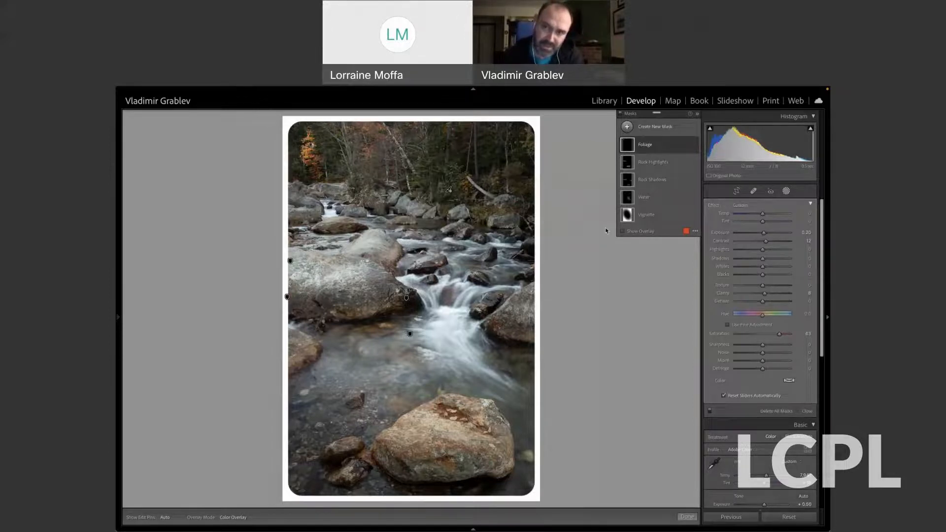
# Cool the Water mask by lowering its temperature to about -31.
pyautogui.moveTo(630, 148)
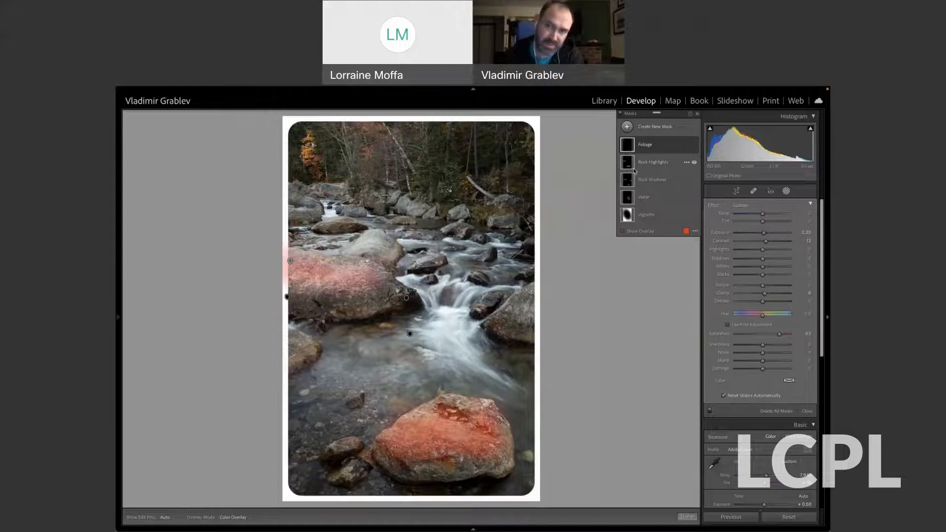
pyautogui.click(645, 198)
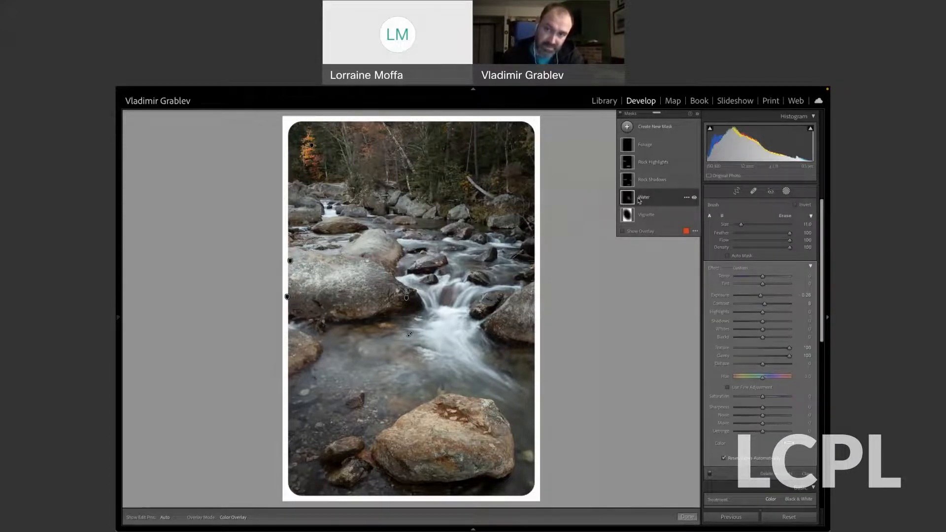
pyautogui.moveTo(627, 199)
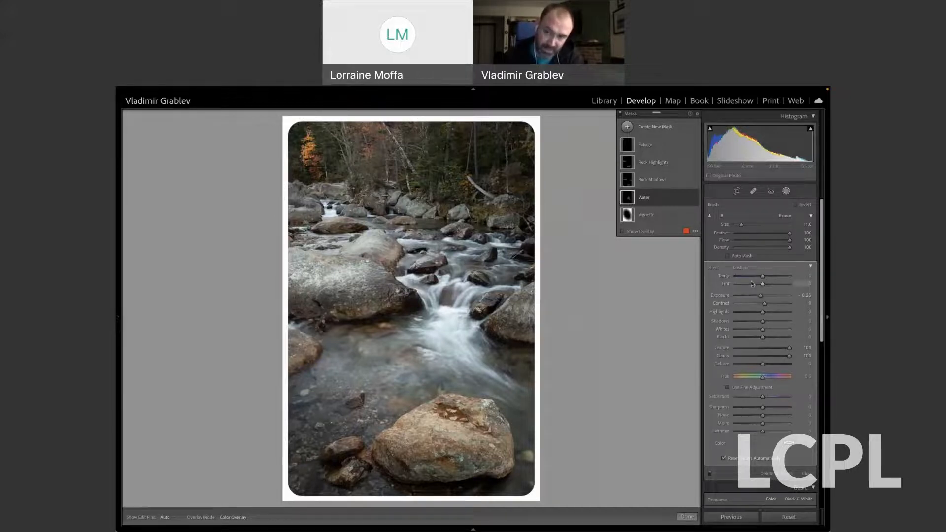
pyautogui.scroll(-1, 753, 283)
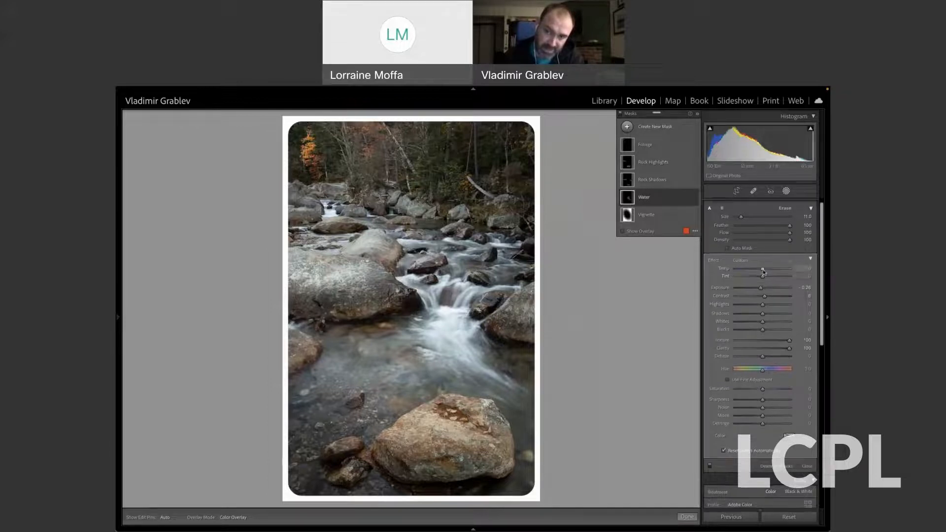
pyautogui.moveTo(761, 271); pyautogui.dragTo(756, 271)
pyautogui.moveTo(756, 270); pyautogui.dragTo(747, 271)
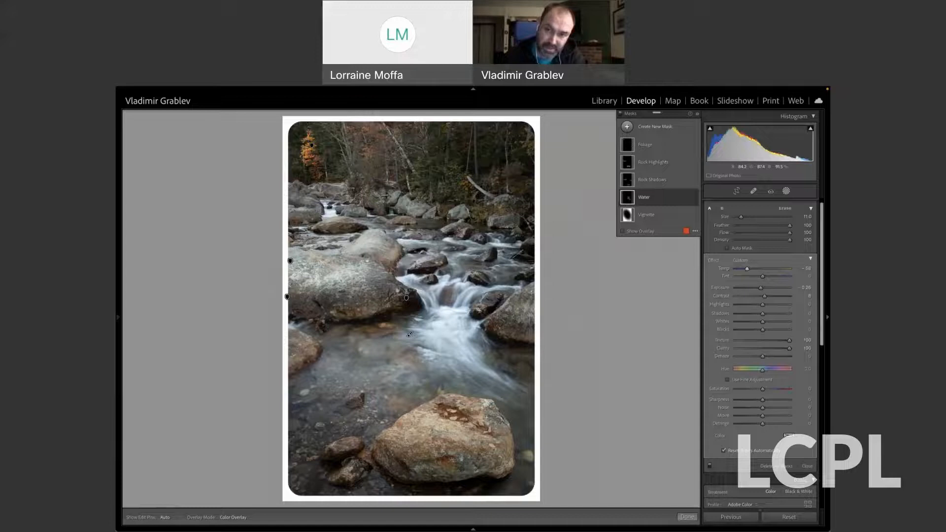
pyautogui.moveTo(747, 268); pyautogui.dragTo(742, 272)
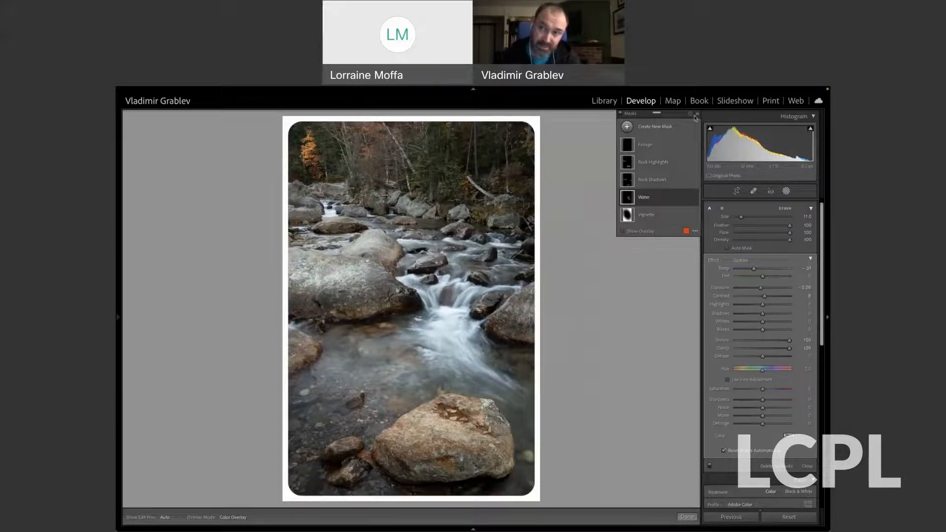
# Collapse the mask list to thumbnails only and close masking.
pyautogui.click(697, 116)
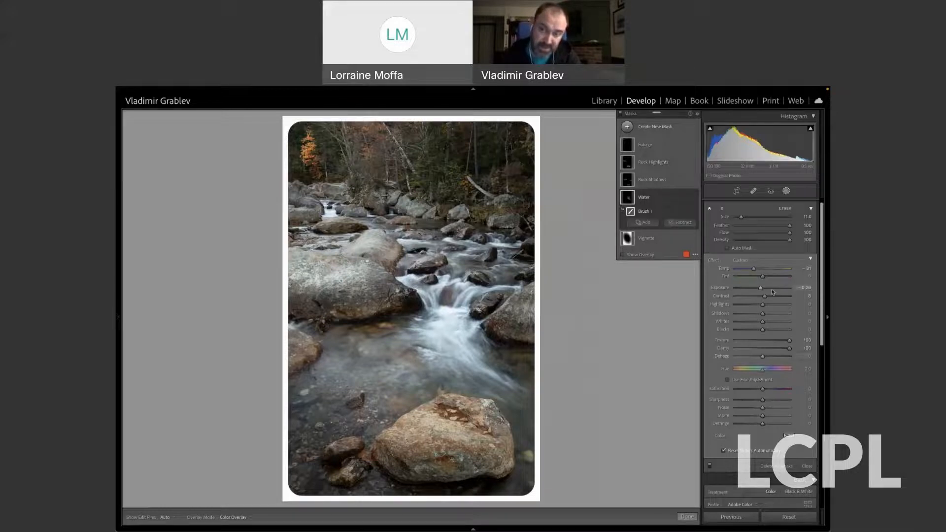
pyautogui.click(650, 202)
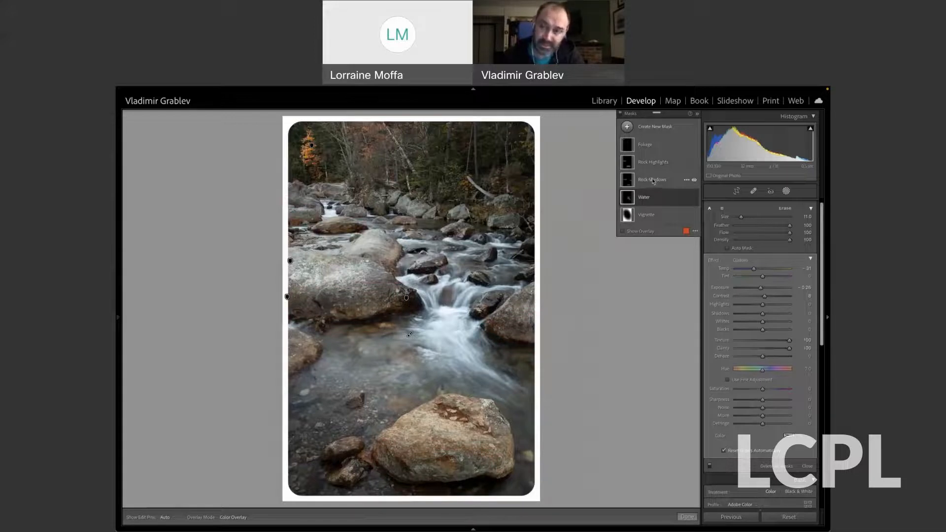
pyautogui.click(698, 115)
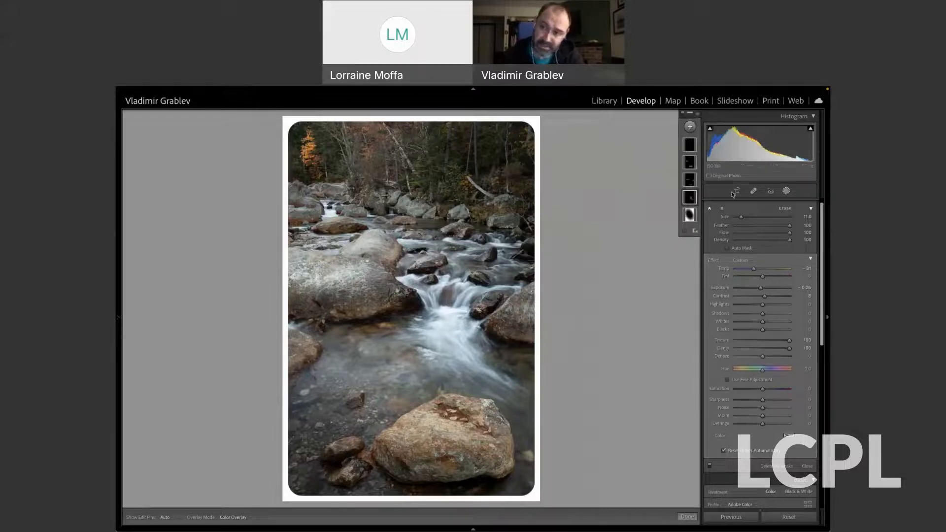
pyautogui.click(786, 192)
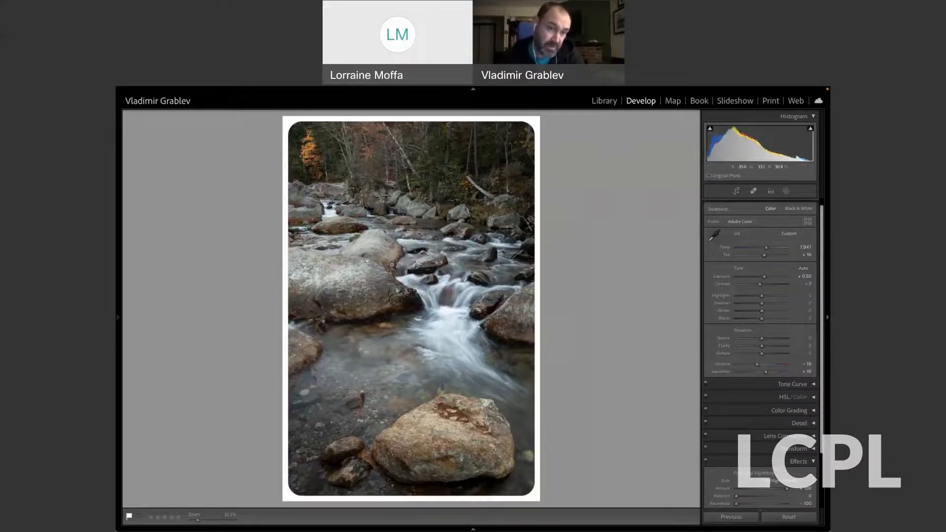
# Create a snapshot of the current edits, keeping the suggested date and time as its name.
pyautogui.click(121, 319)
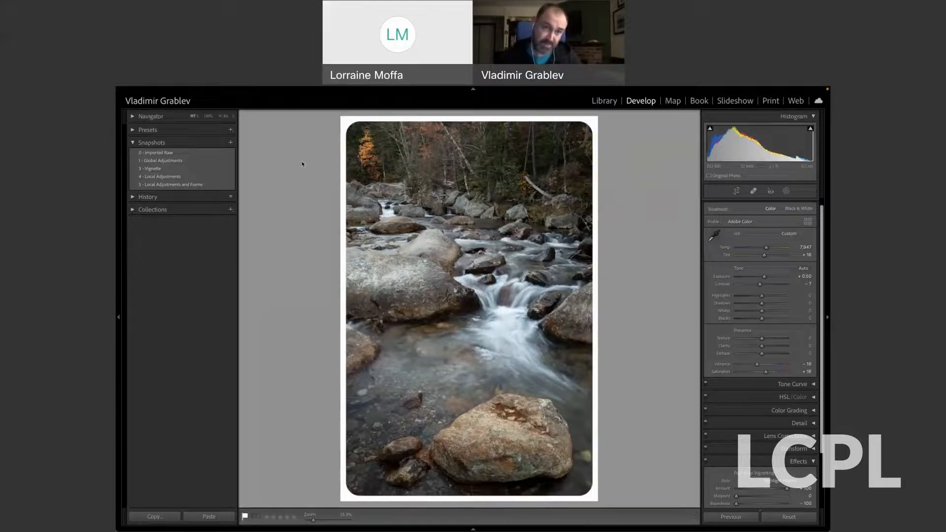
pyautogui.click(230, 143)
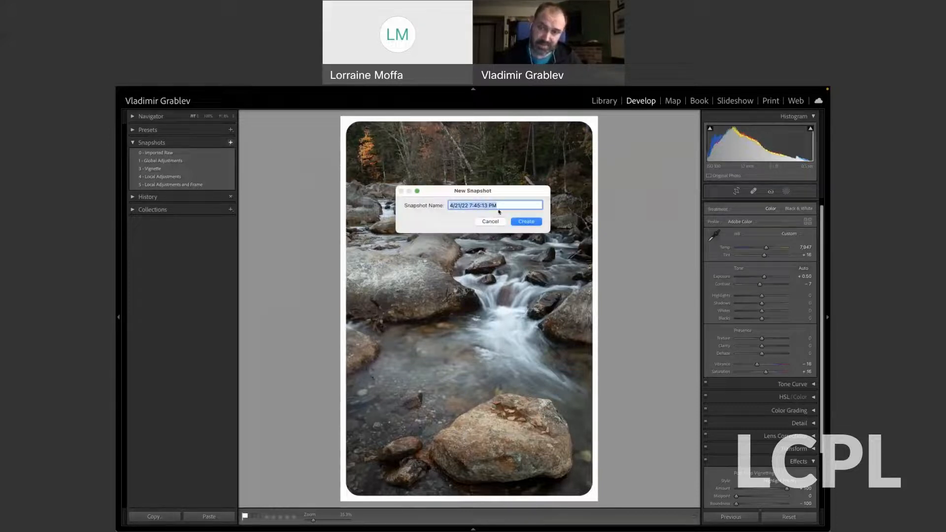
pyautogui.click(527, 222)
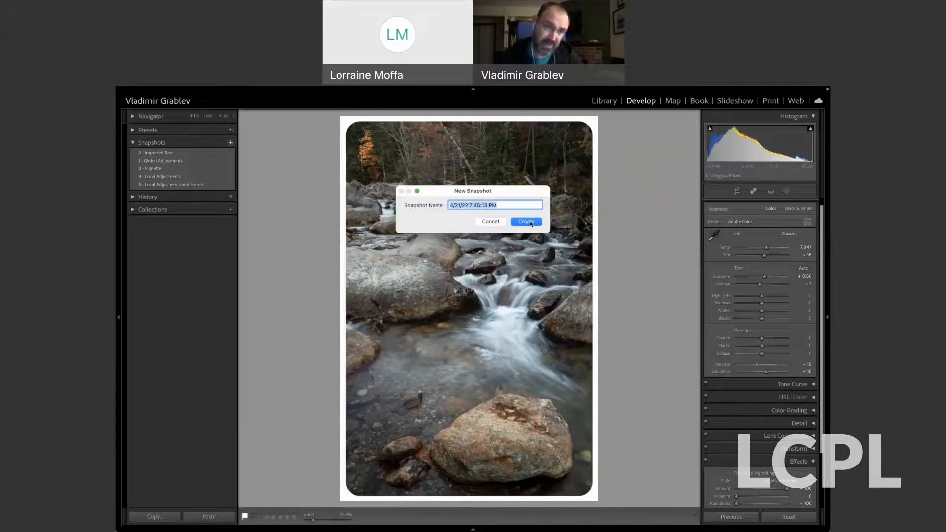
pyautogui.click(527, 221)
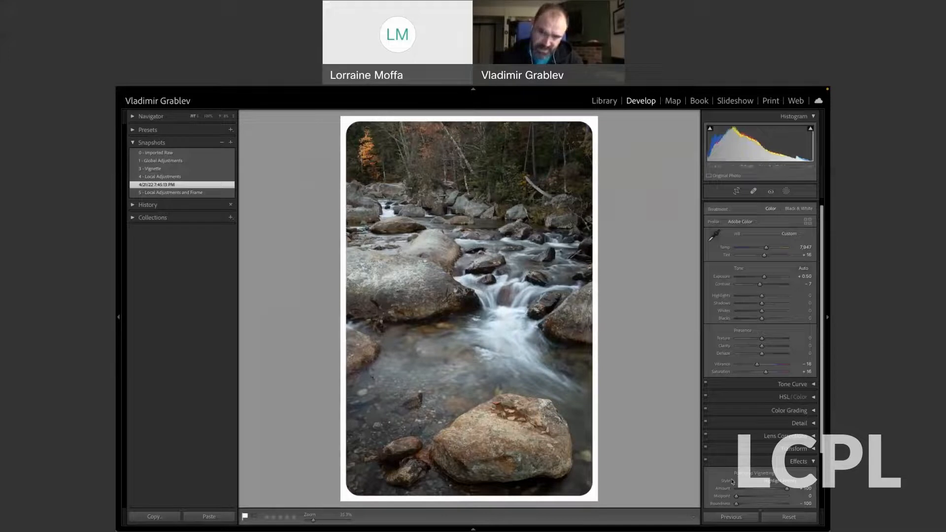
# Reset all of the photo's edits and restore them from the snapshot named with the date and time.
pyautogui.click(783, 519)
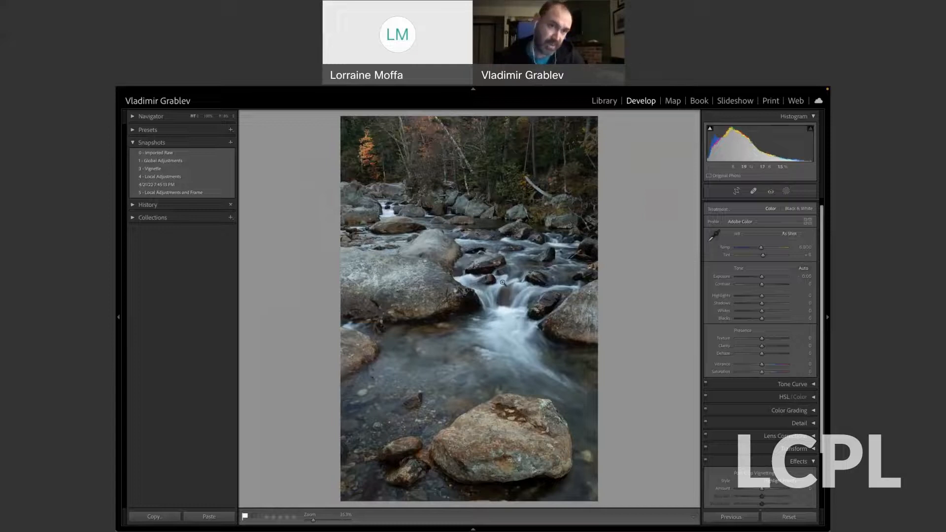
pyautogui.click(177, 185)
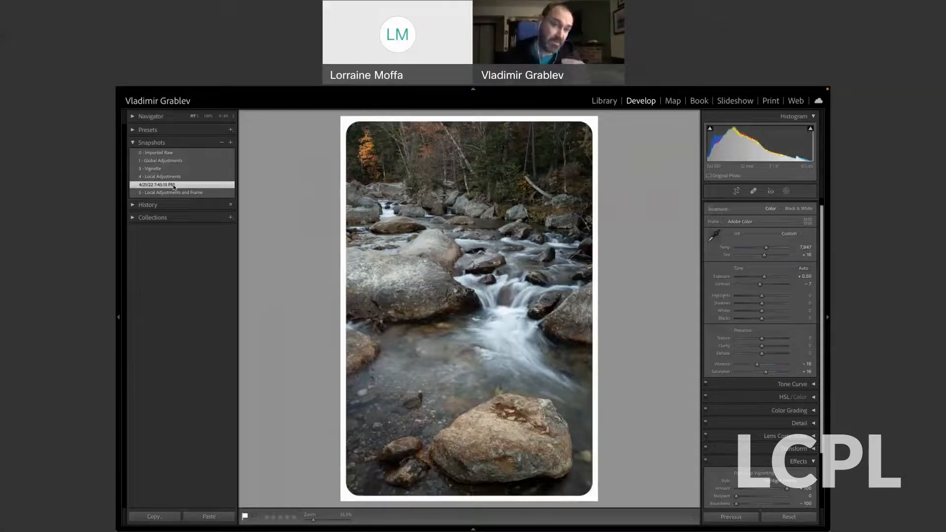
pyautogui.rightClick(173, 187)
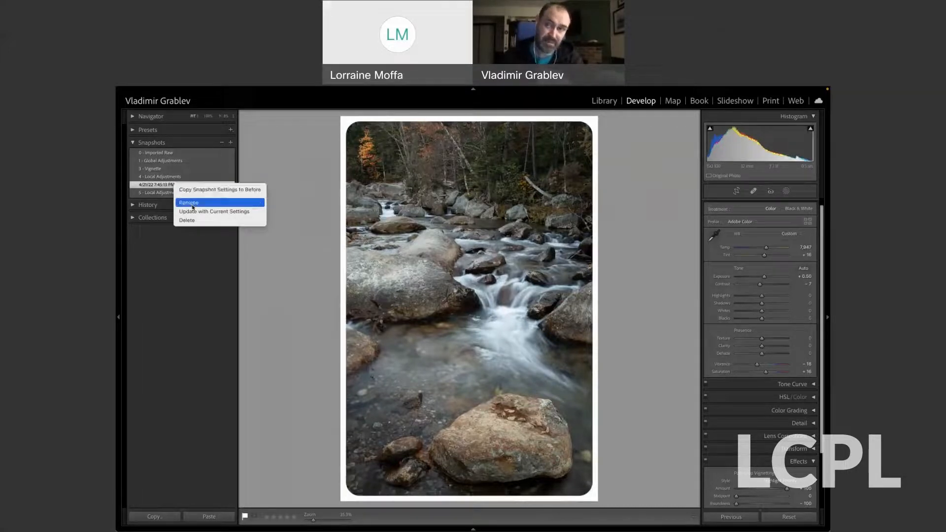
pyautogui.click(193, 206)
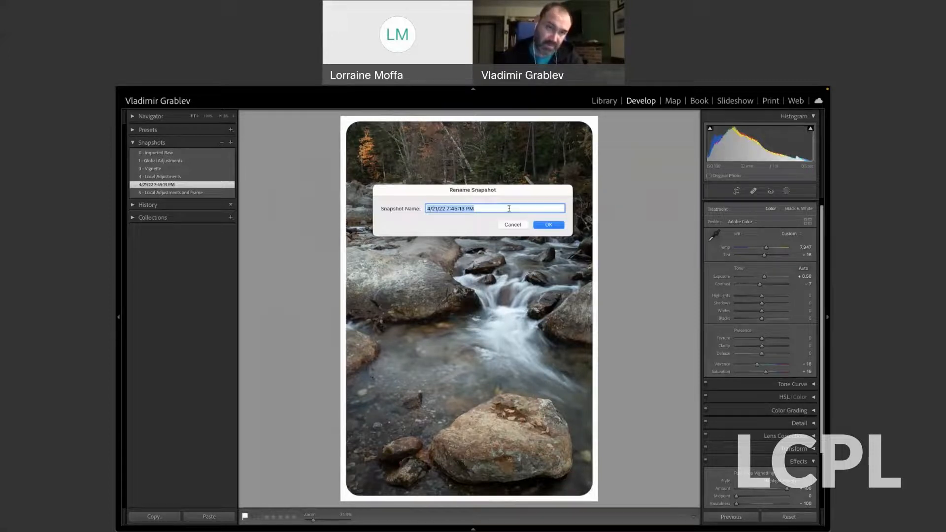
pyautogui.click(513, 224)
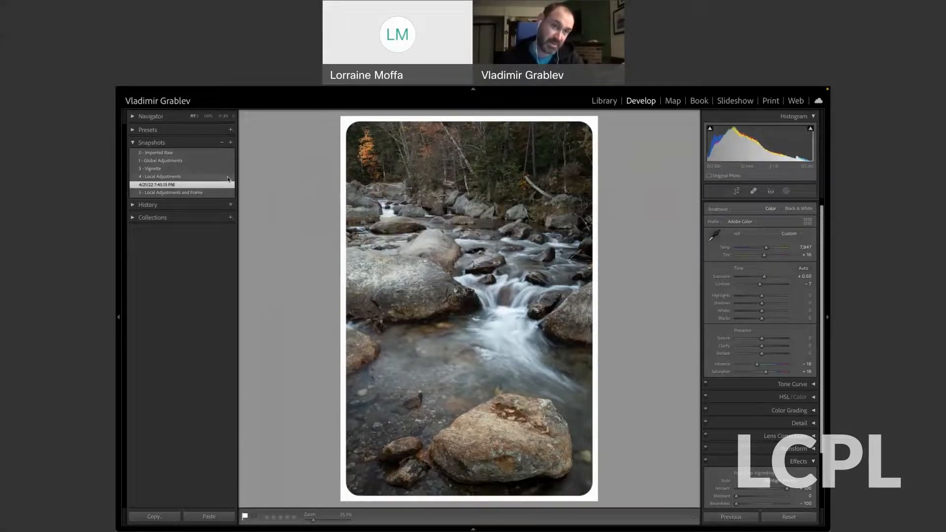
# Step through the snapshots from Imported Raw to Local Adjustments and Frame to review each stage of the stream edit.
pyautogui.click(199, 153)
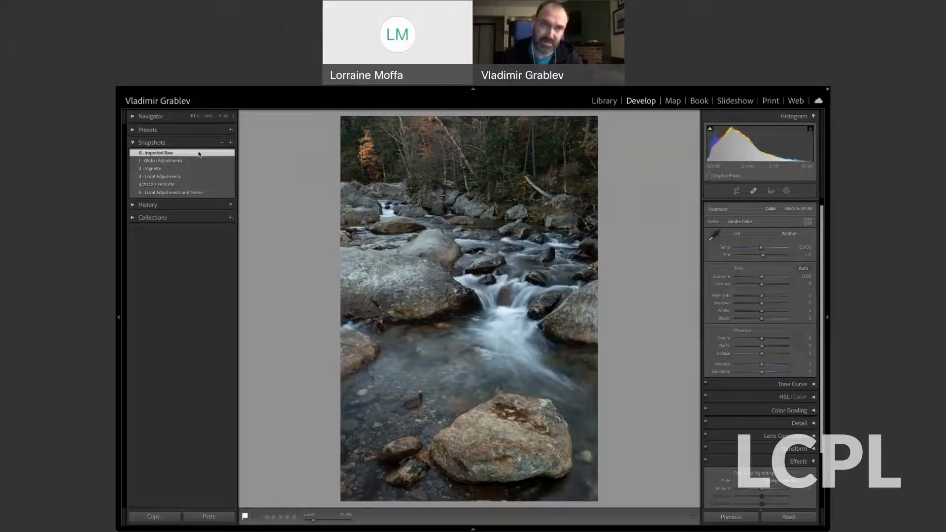
pyautogui.click(196, 162)
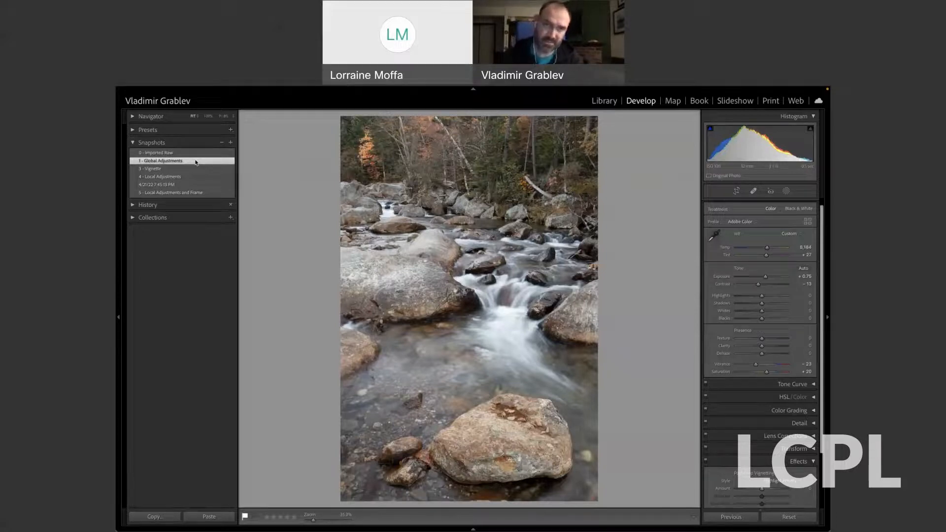
pyautogui.click(198, 169)
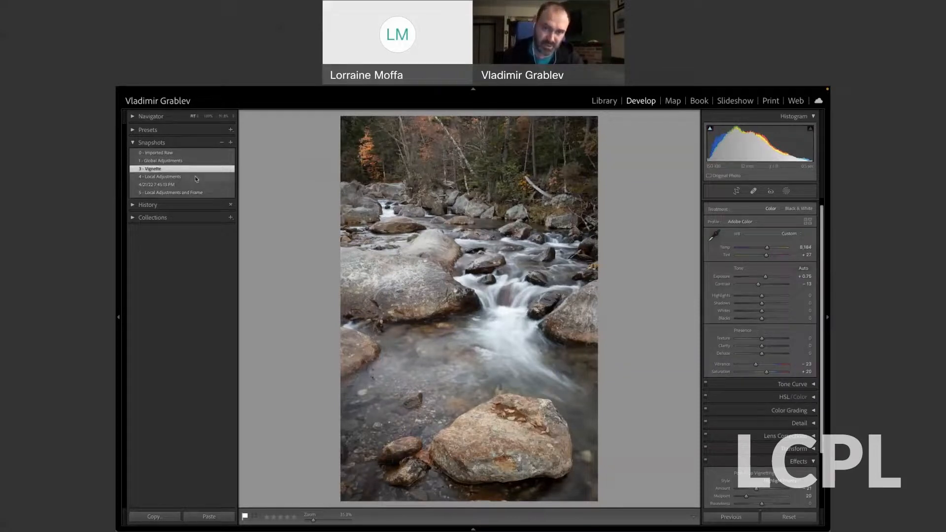
pyautogui.click(196, 177)
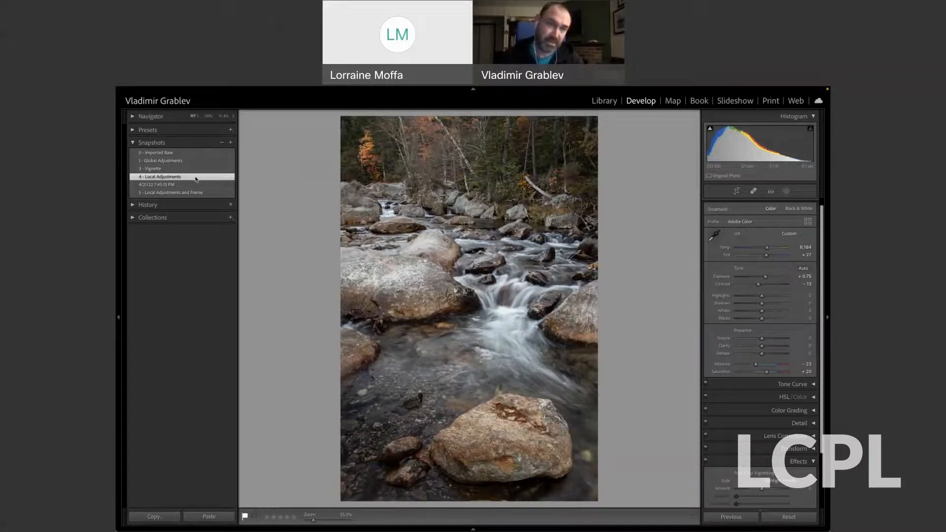
pyautogui.click(198, 193)
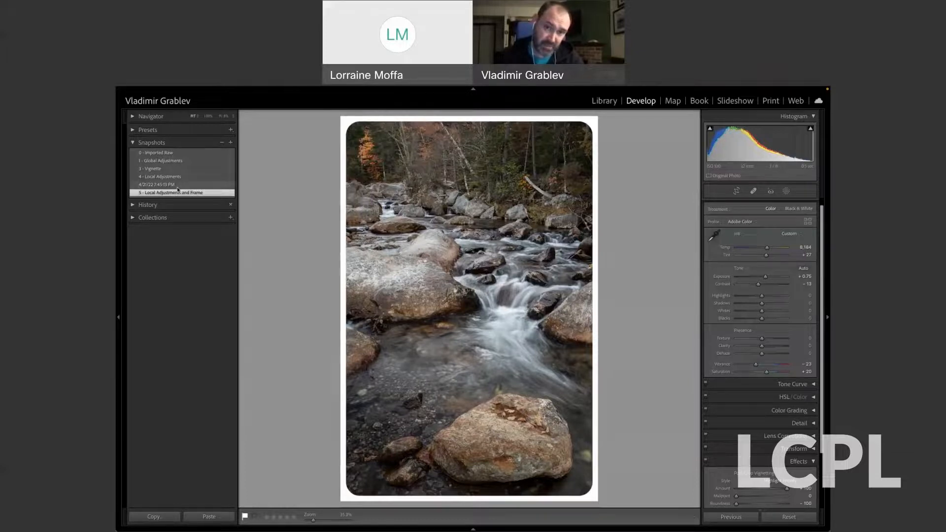
# Compare the snapshot named with the date and time against 5 - Local Adjustments and Frame, ending on the dated one.
pyautogui.click(178, 186)
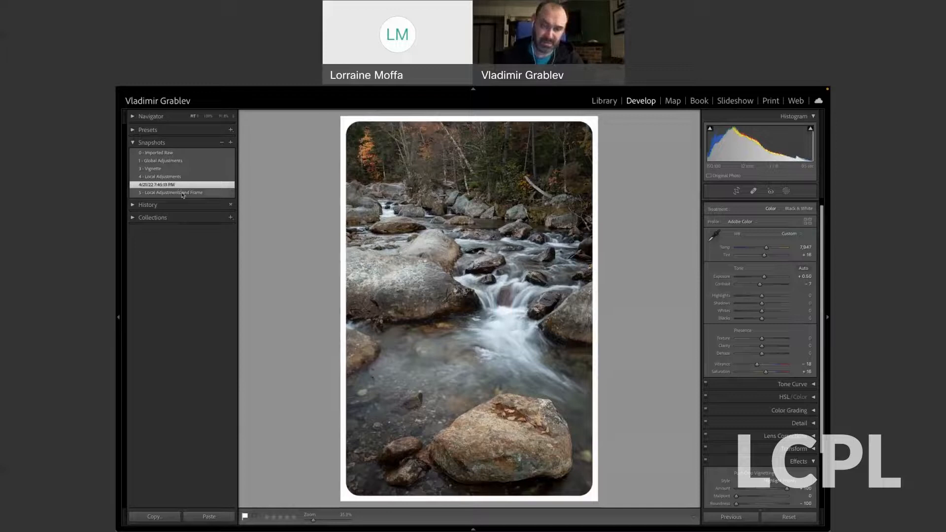
pyautogui.click(182, 194)
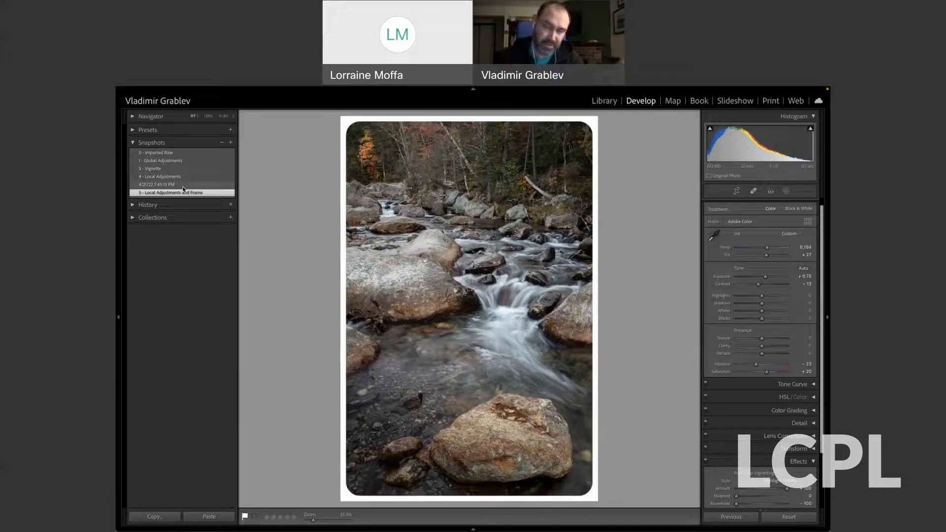
pyautogui.click(183, 186)
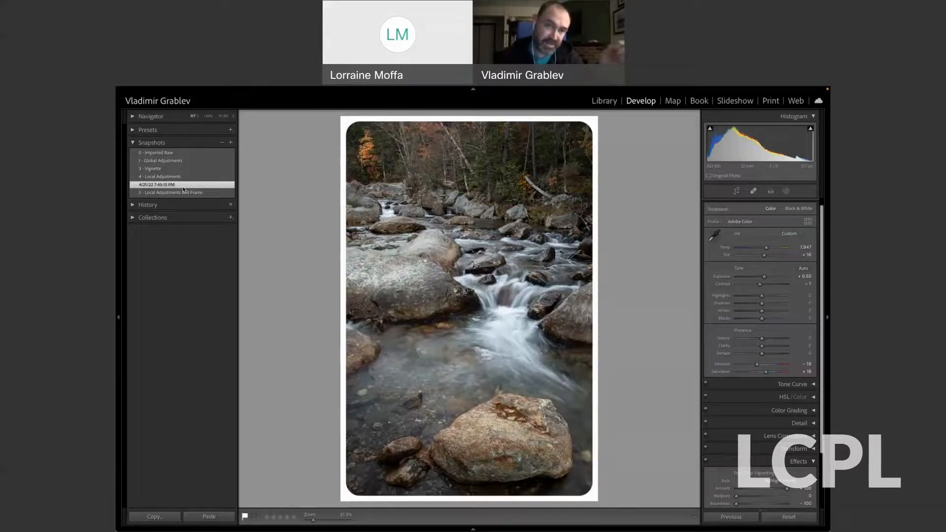
pyautogui.click(183, 193)
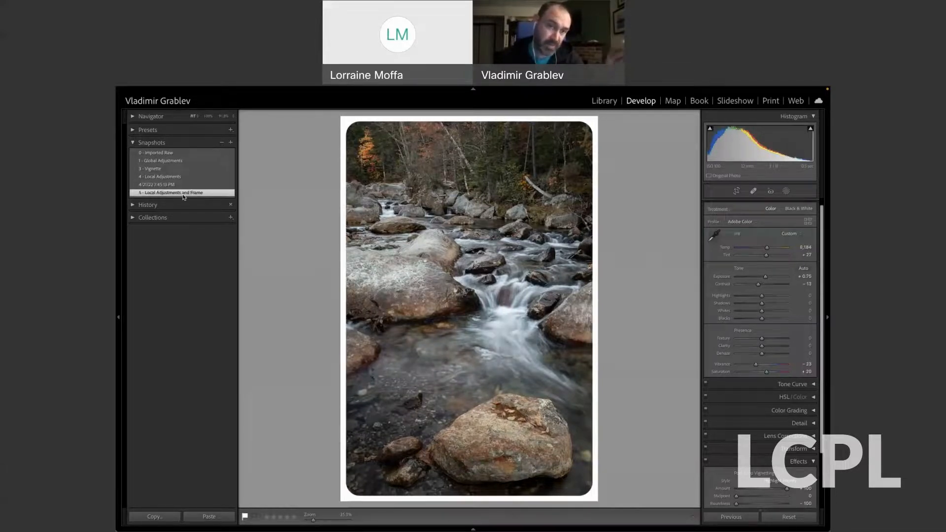
pyautogui.click(188, 187)
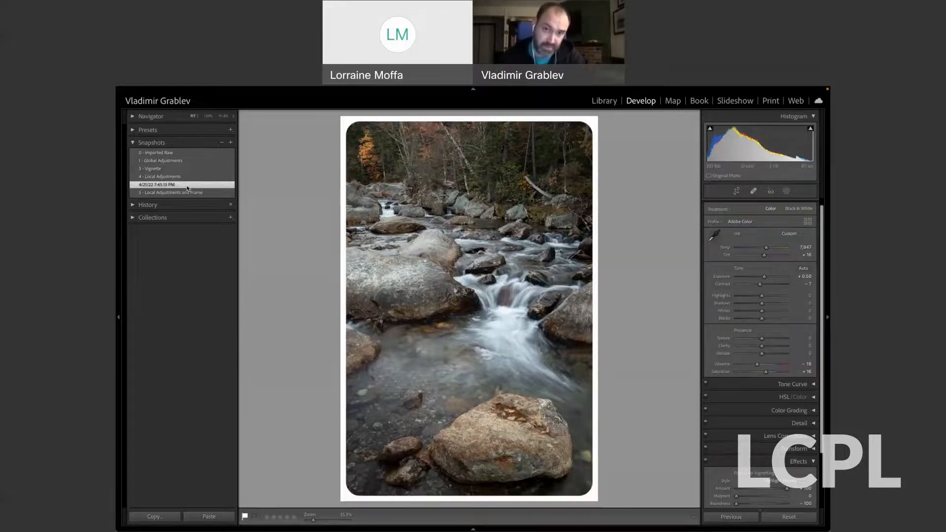
# Switch to the cicada photo with the left-hand panels hidden and show its masks with their names.
pyautogui.press('Right')
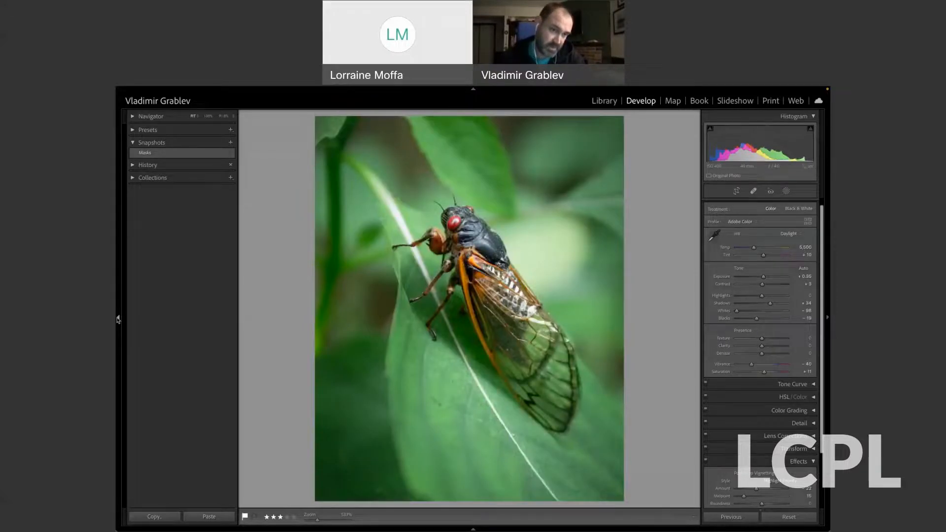
pyautogui.click(118, 319)
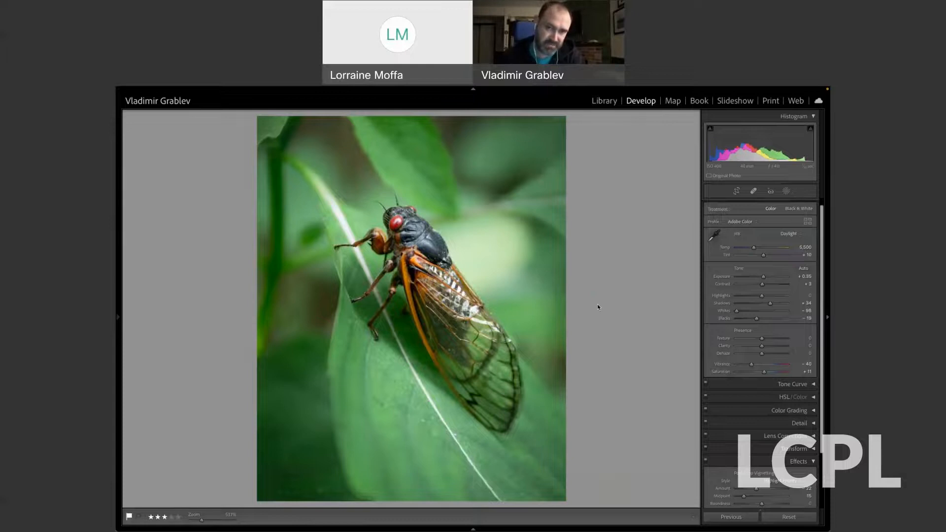
pyautogui.click(786, 191)
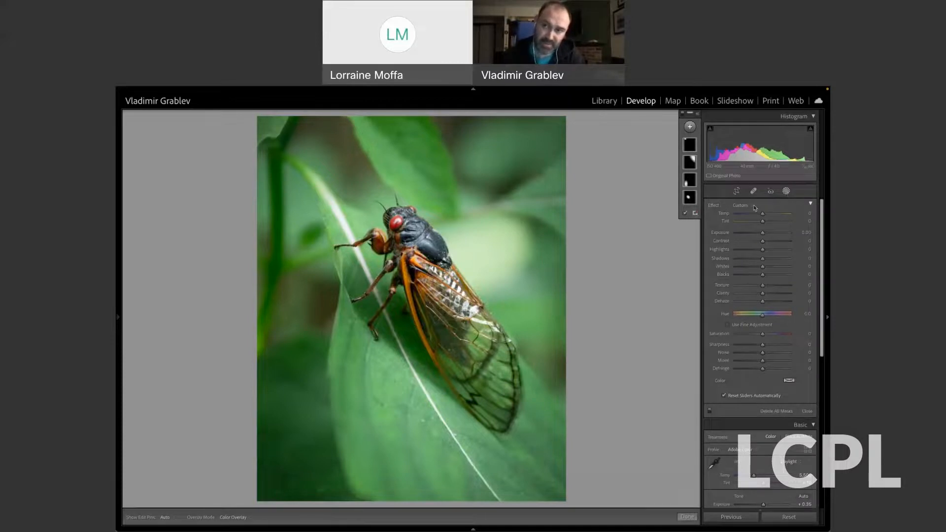
pyautogui.click(698, 116)
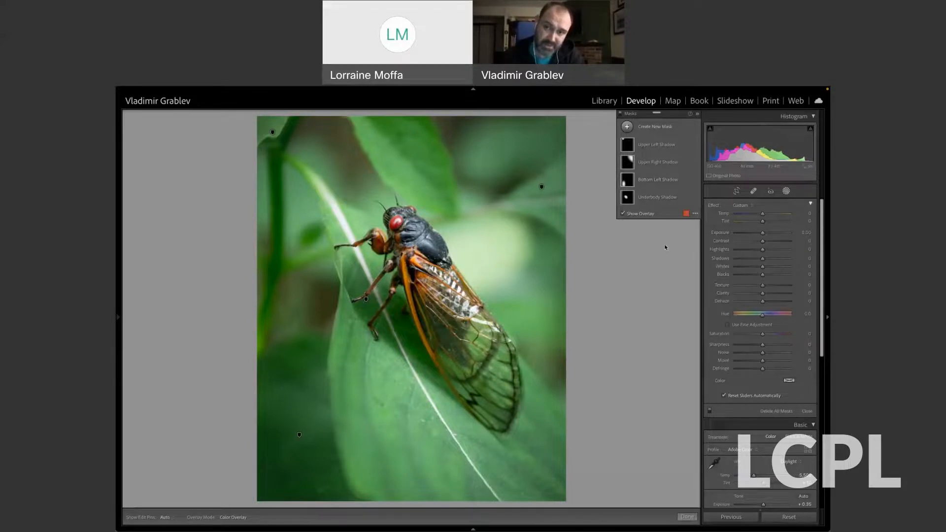
# Toggle the Underbody, Bottom Left, Upper Right and Upper Left Shadow masks one by one to check each one's effect.
pyautogui.moveTo(626, 200)
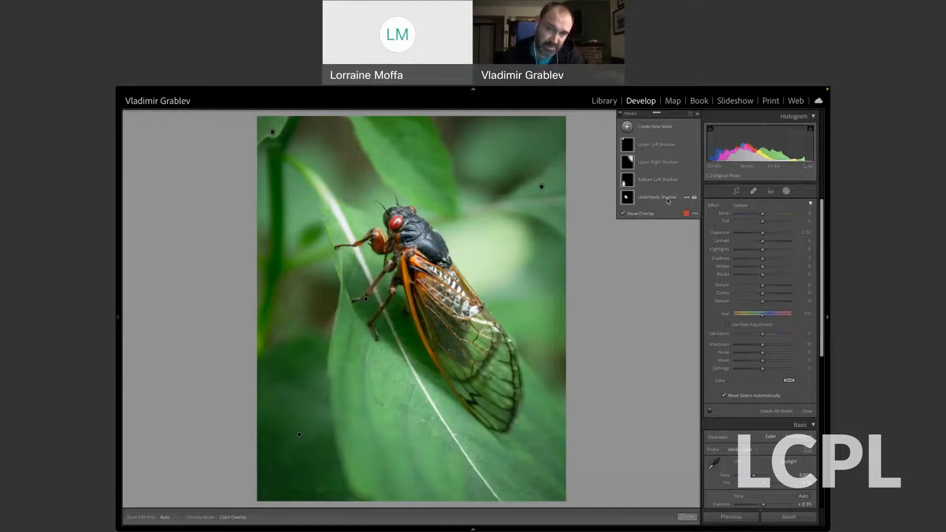
pyautogui.click(694, 198)
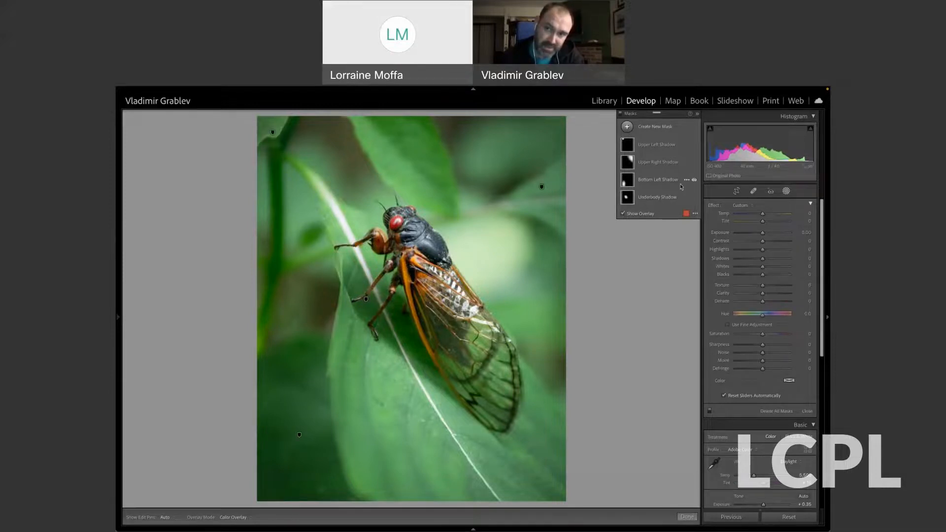
pyautogui.click(694, 182)
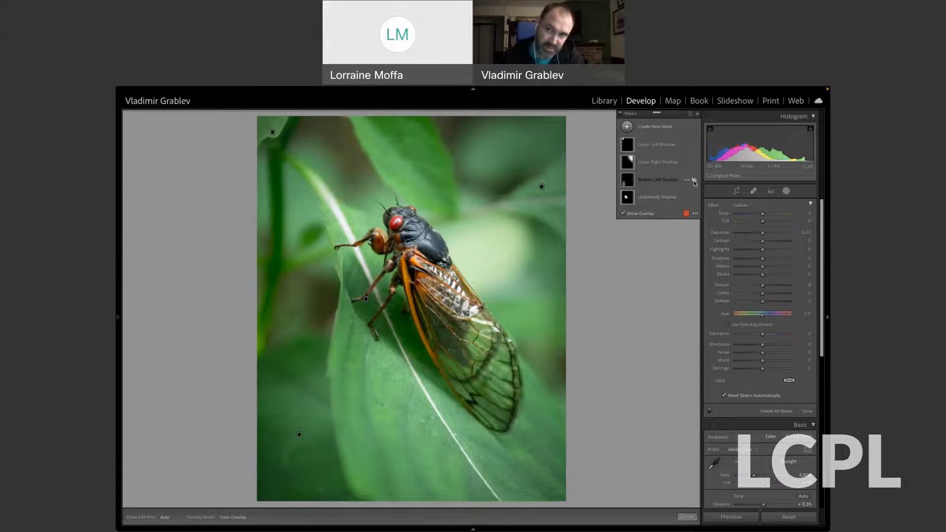
pyautogui.click(694, 182)
pyautogui.click(694, 164)
pyautogui.click(694, 163)
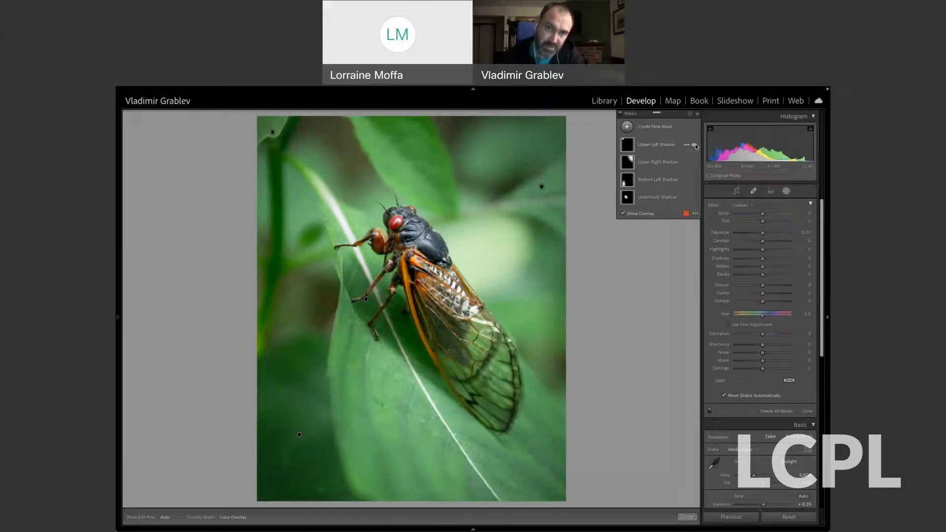
pyautogui.click(694, 144)
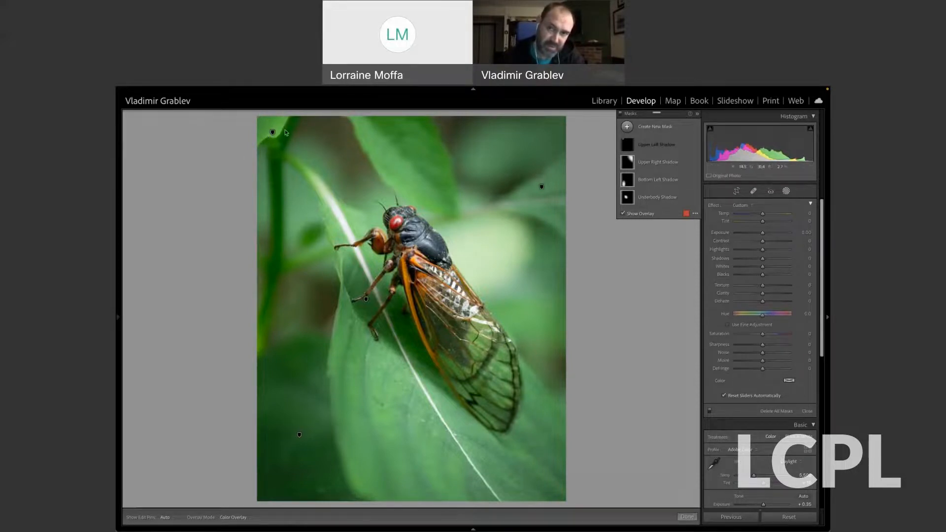
pyautogui.click(694, 146)
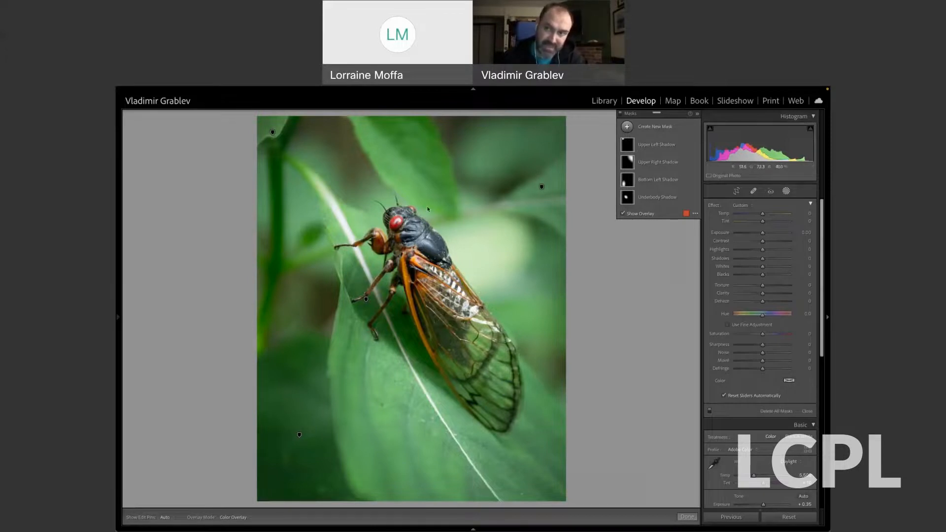
# Create a Select Subject mask of the cicada and subtract the stray leaf vein areas around its legs with a brush.
pyautogui.click(627, 127)
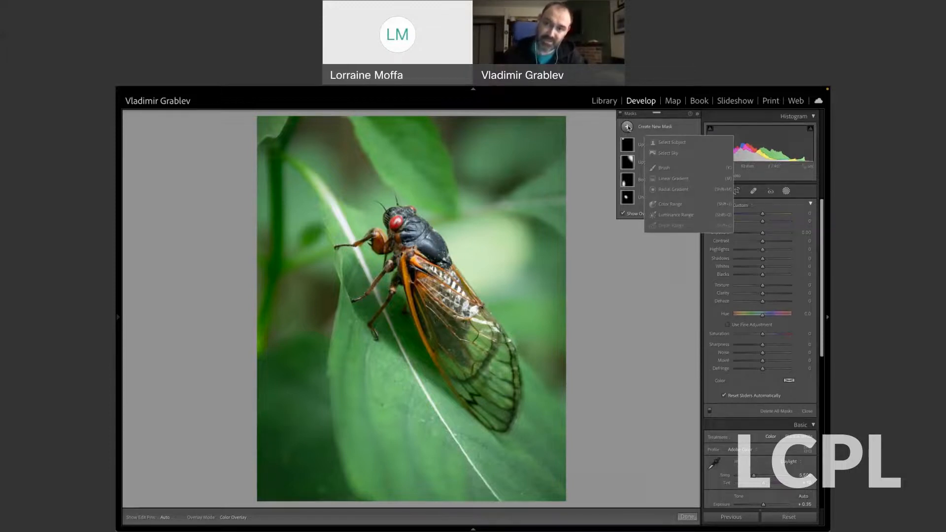
pyautogui.click(688, 145)
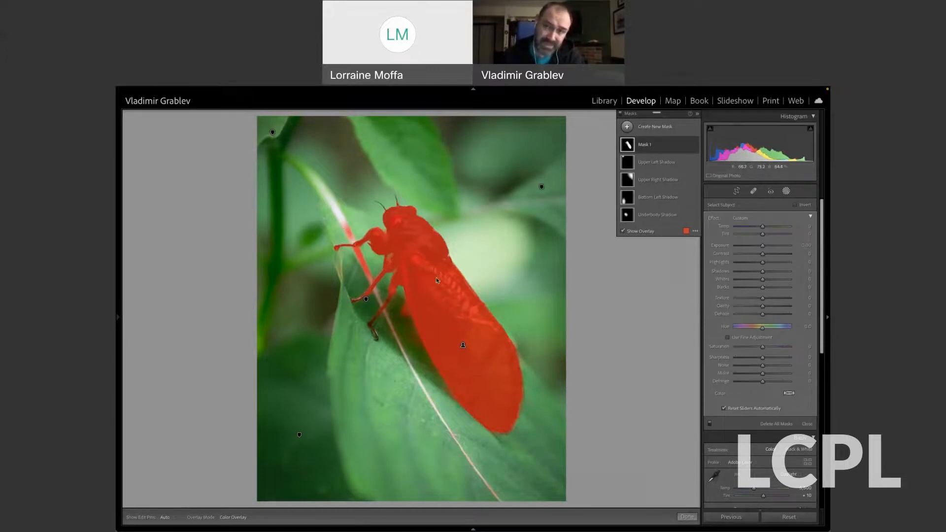
pyautogui.moveTo(634, 182)
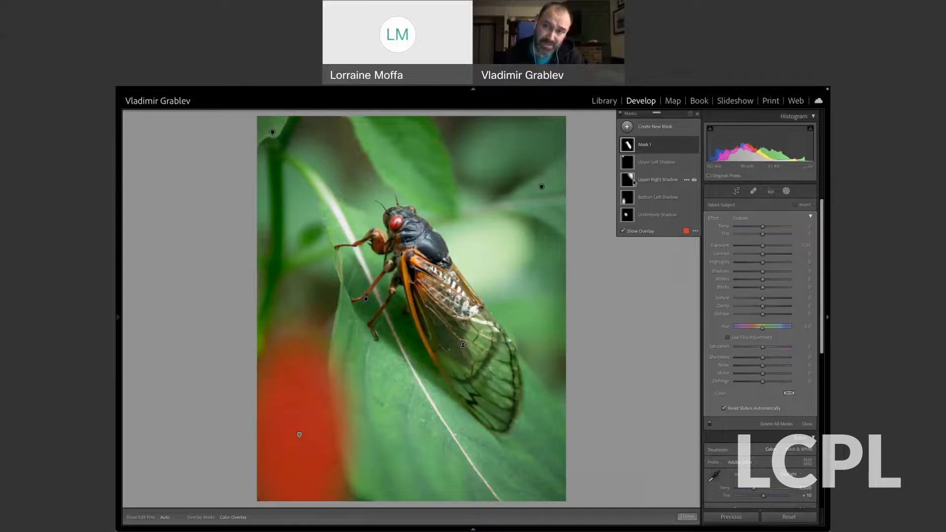
pyautogui.click(631, 150)
pyautogui.click(680, 170)
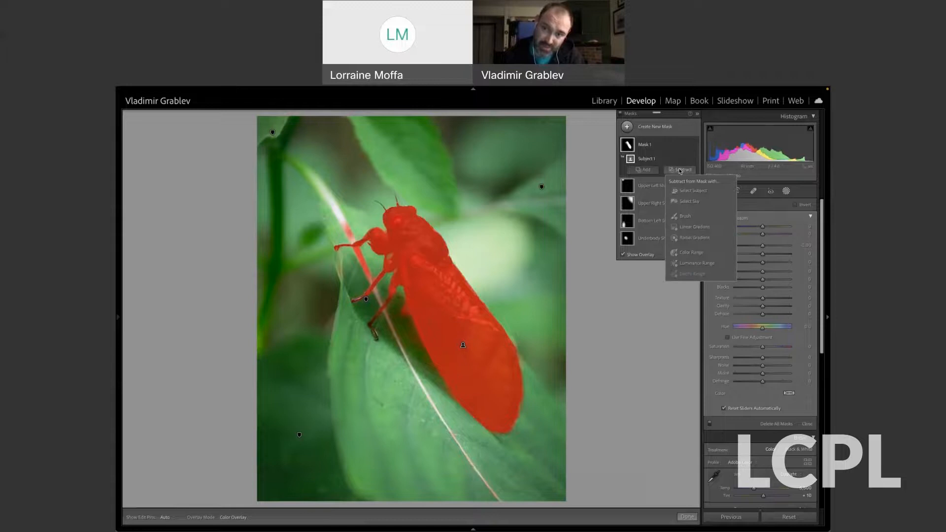
pyautogui.click(685, 215)
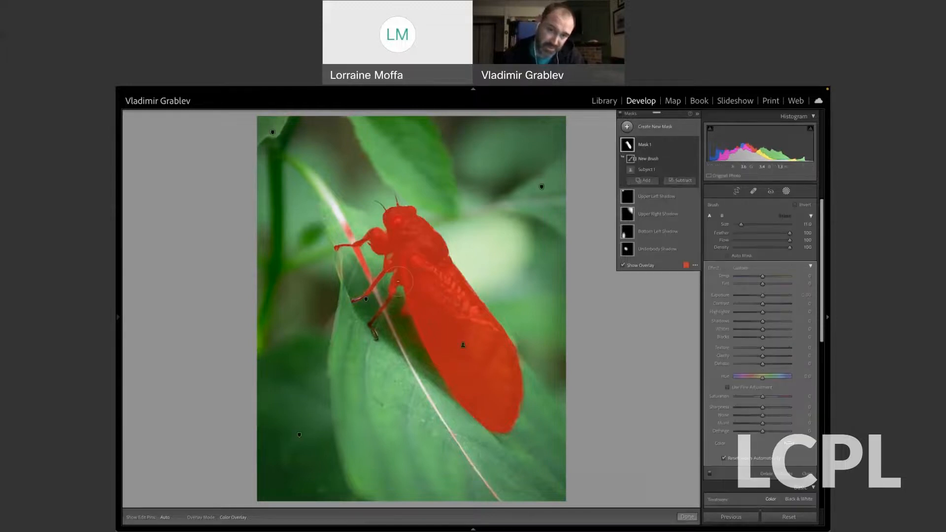
pyautogui.moveTo(365, 259); pyautogui.dragTo(365, 272)
pyautogui.moveTo(352, 239); pyautogui.dragTo(345, 224)
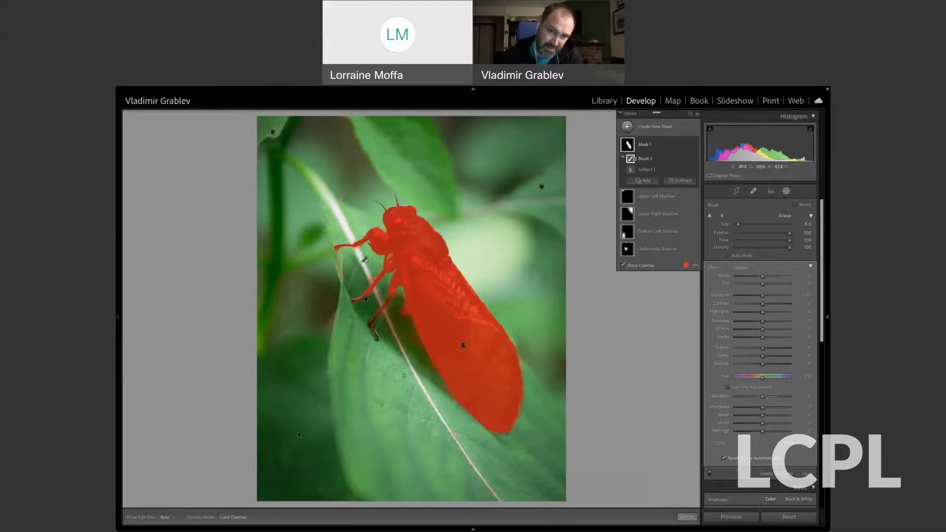
pyautogui.moveTo(396, 345)
pyautogui.mouseDown()
pyautogui.moveTo(392, 325)
pyautogui.moveTo(413, 349)
pyautogui.mouseUp()
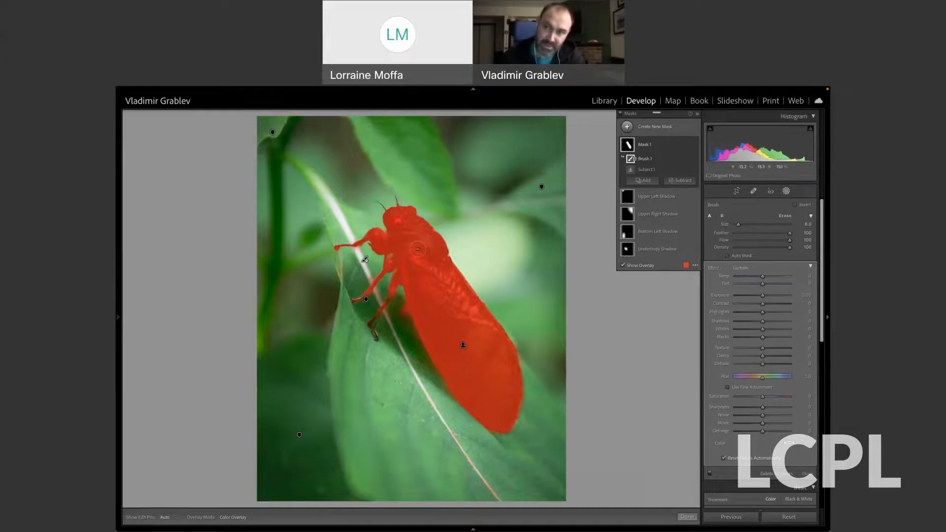
# Set the cicada mask's texture to 34 and clarity to 24, slightly raise its exposure and contrast, and compare with the mask hidden.
pyautogui.click(646, 145)
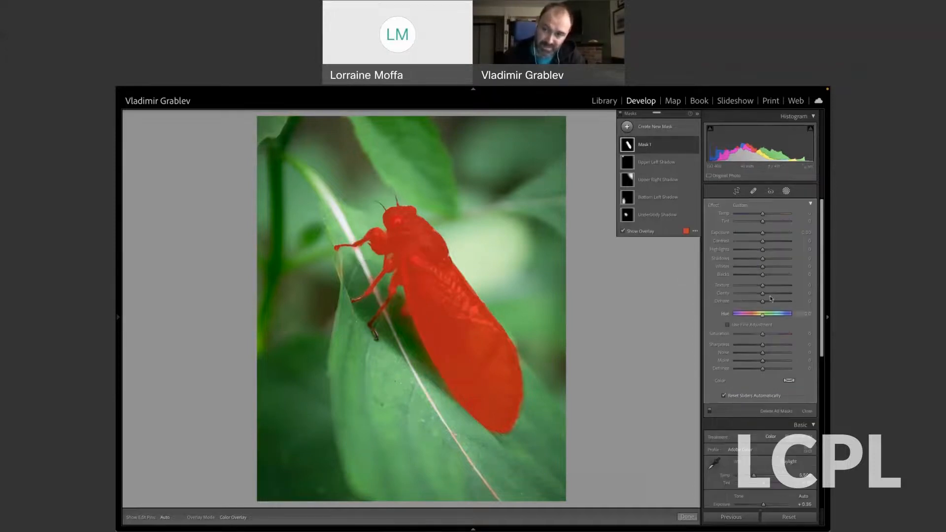
pyautogui.moveTo(771, 296)
pyautogui.mouseDown()
pyautogui.moveTo(787, 295)
pyautogui.moveTo(771, 289)
pyautogui.mouseUp()
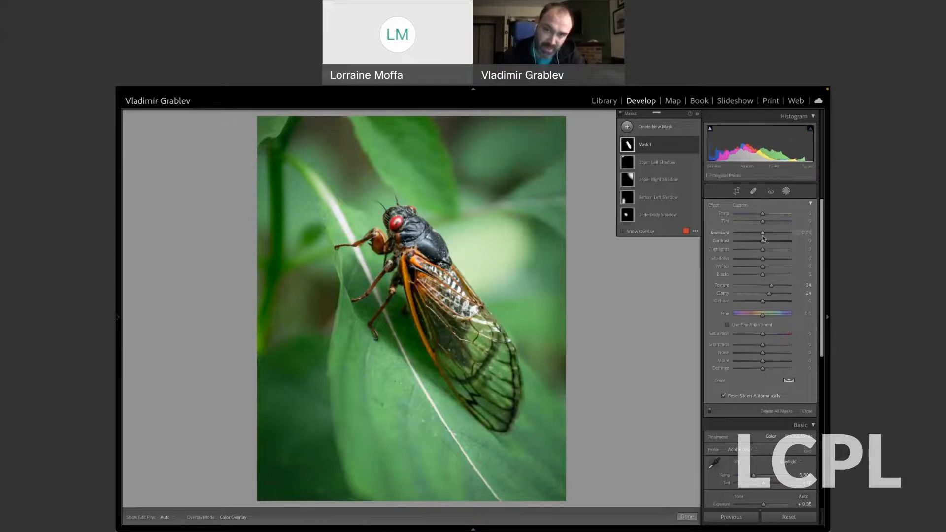
pyautogui.moveTo(762, 239); pyautogui.dragTo(765, 236)
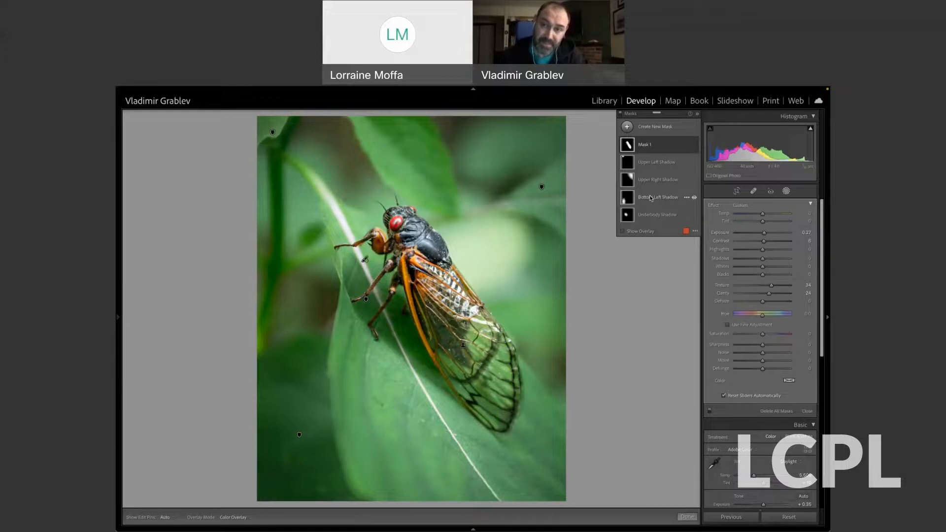
pyautogui.click(694, 146)
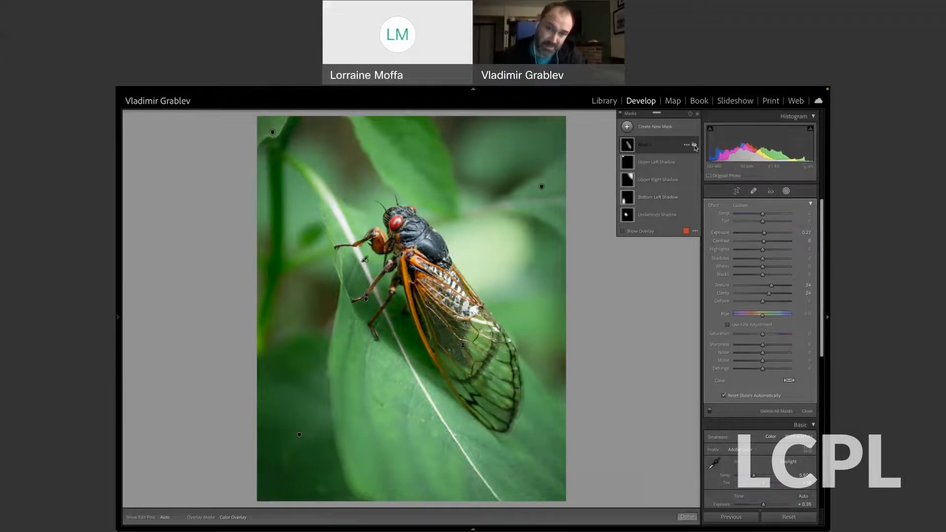
pyautogui.click(694, 146)
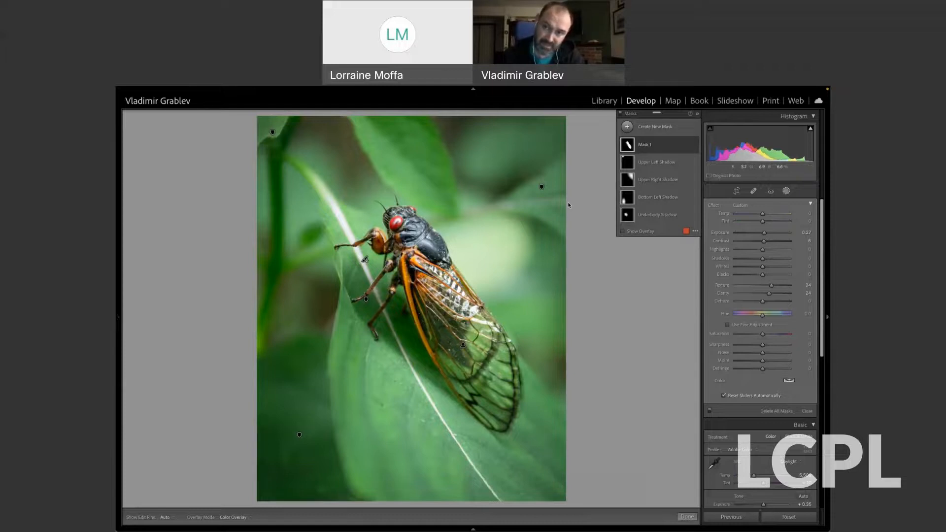
# Rename Mask 1 as "Bug" and collapse its component list.
pyautogui.doubleClick(641, 145)
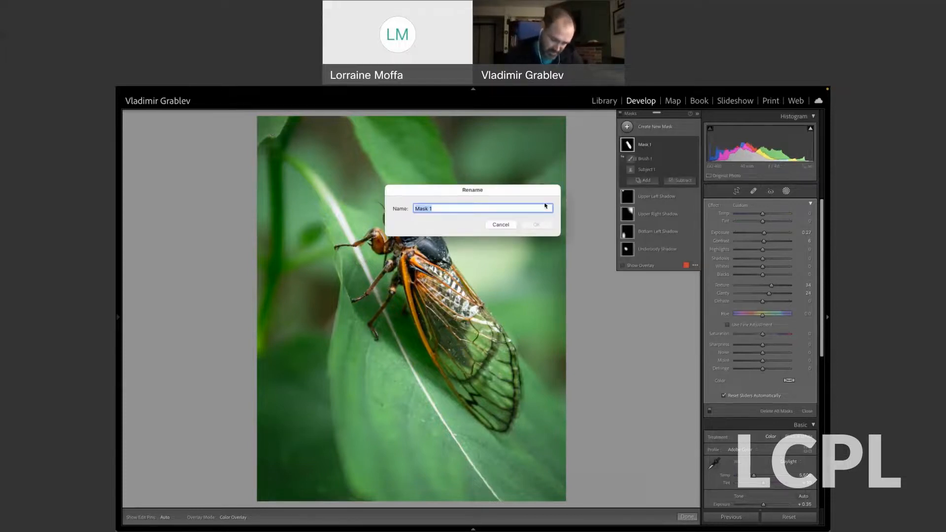
pyautogui.write('Bug')
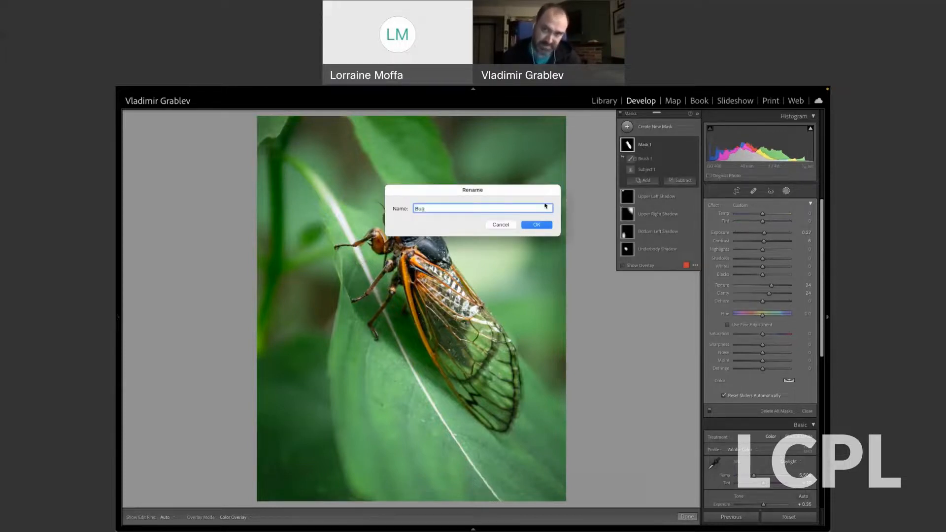
pyautogui.click(547, 228)
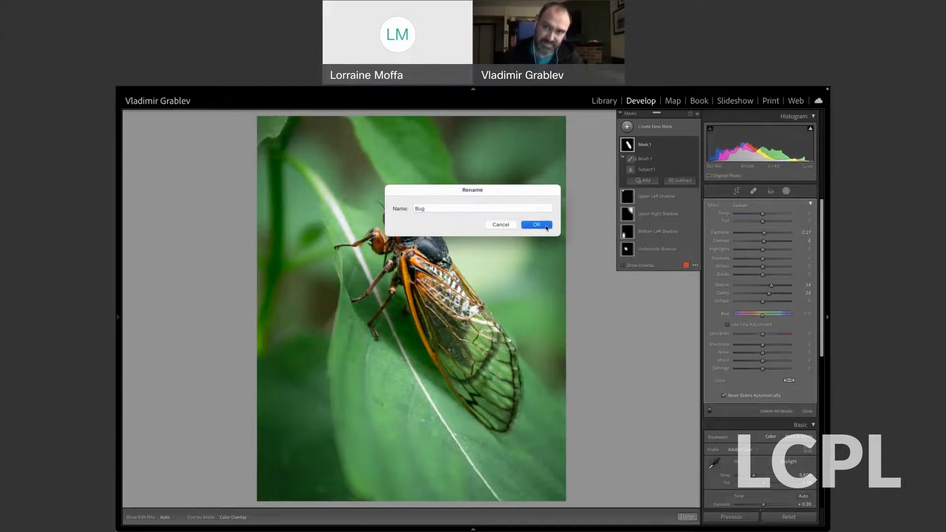
pyautogui.click(652, 149)
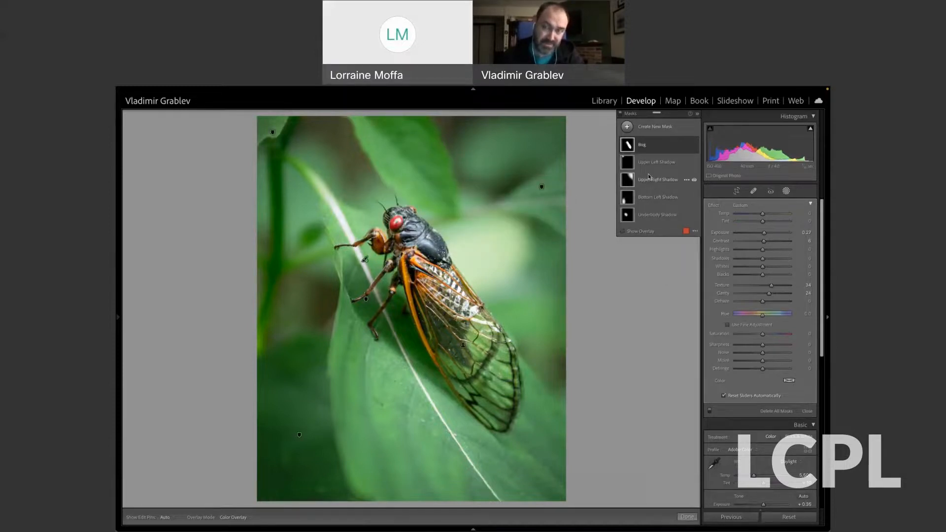
pyautogui.moveTo(630, 174)
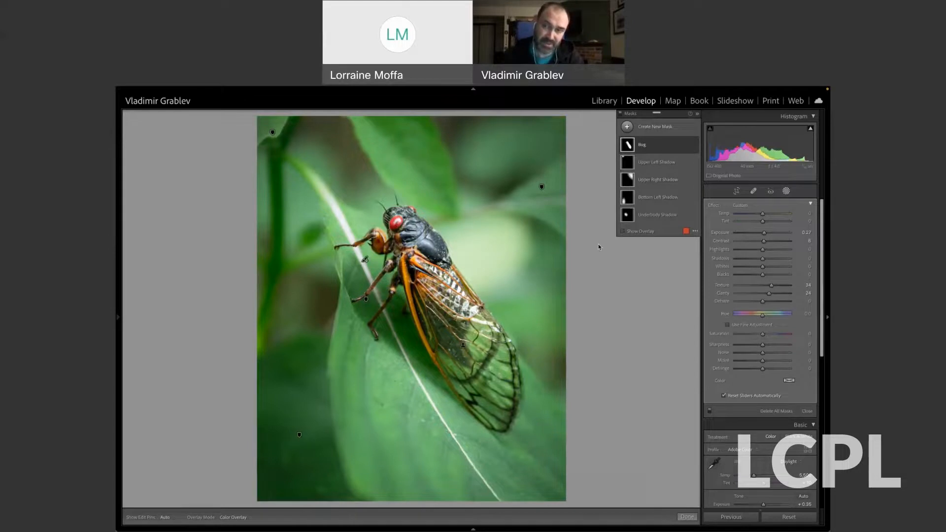
# Collapse the mask names, leave masking and go on to the Benny's storefront photo.
pyautogui.click(697, 114)
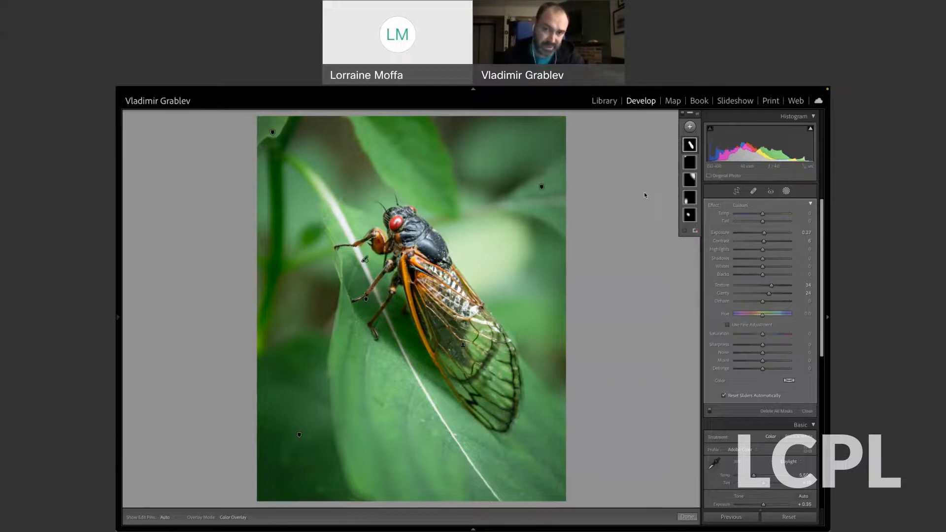
pyautogui.click(786, 191)
pyautogui.press('Right')
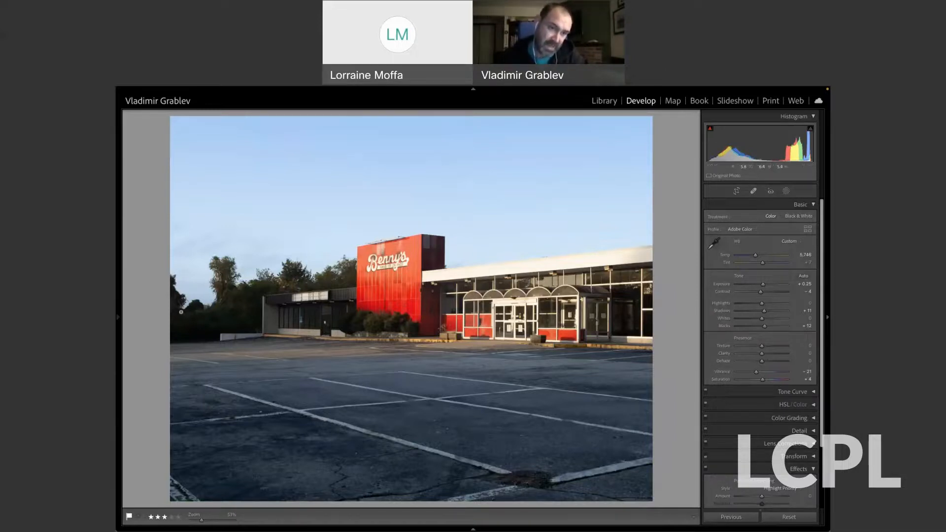
# Reset the storefront photo's edits to view the original, and restore the "adjusted" snapshot.
pyautogui.moveTo(118, 295)
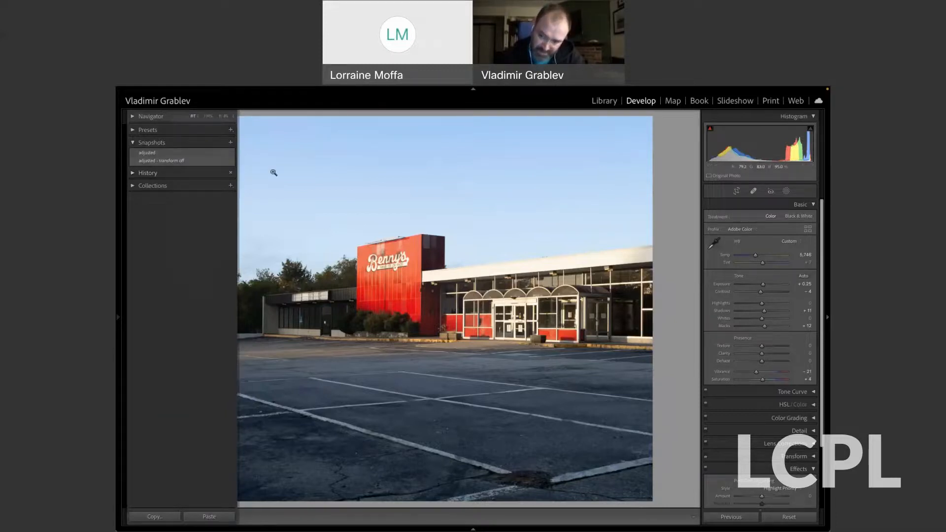
pyautogui.click(800, 517)
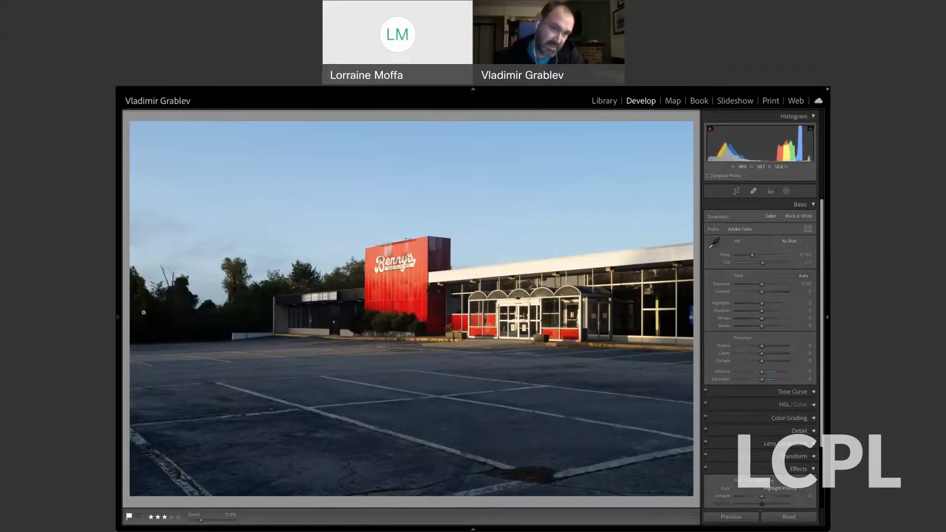
pyautogui.moveTo(118, 305)
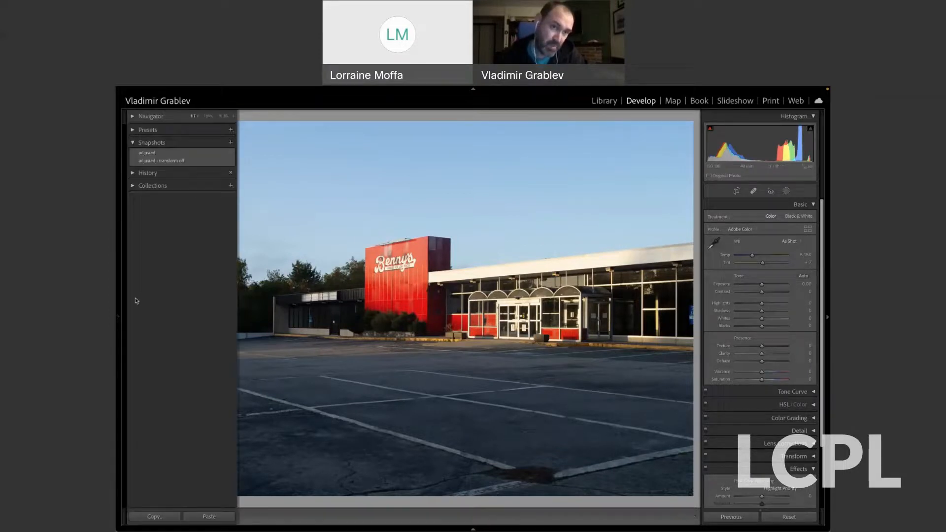
pyautogui.click(181, 154)
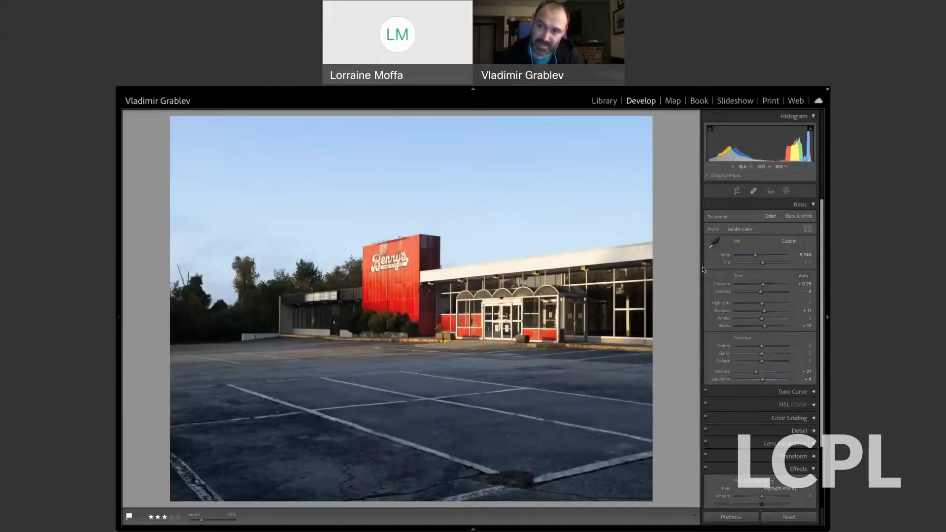
# Show the storefront photo's masks with their names and select the Sky mask.
pyautogui.click(786, 191)
pyautogui.click(698, 114)
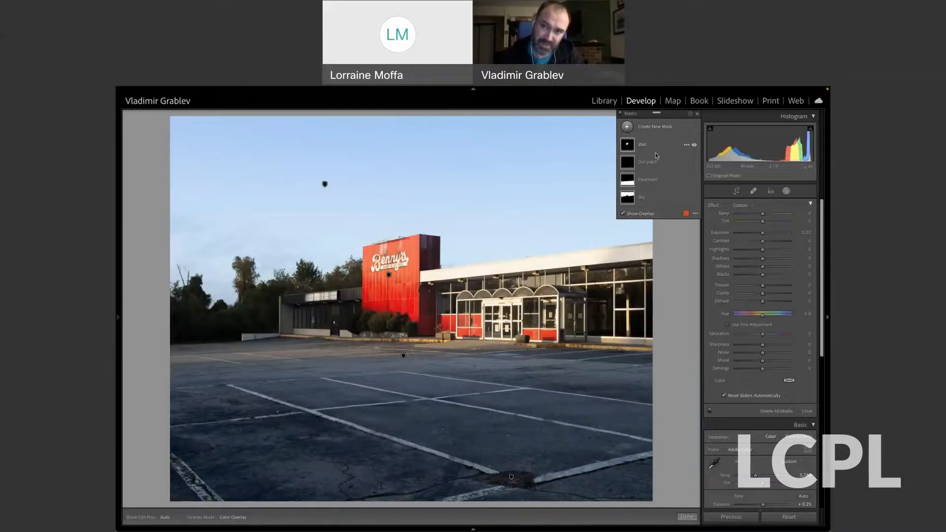
pyautogui.click(640, 200)
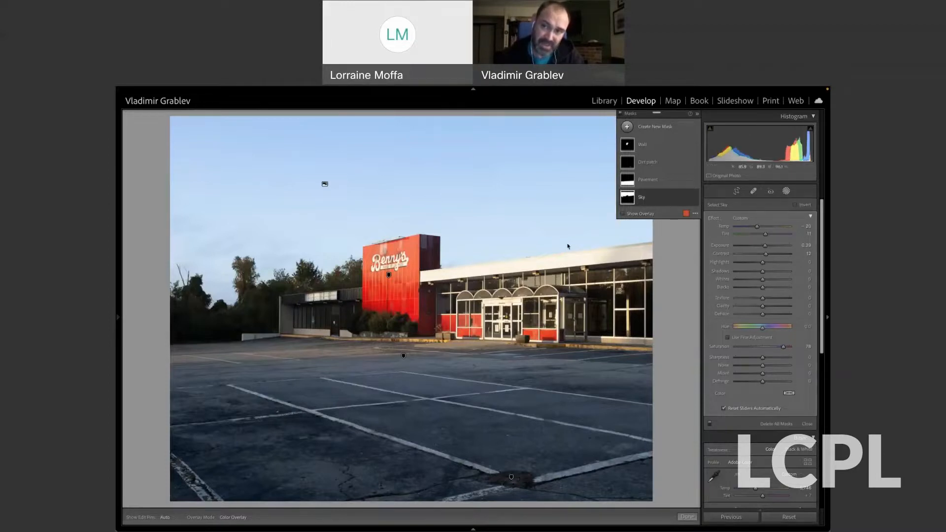
pyautogui.moveTo(628, 202)
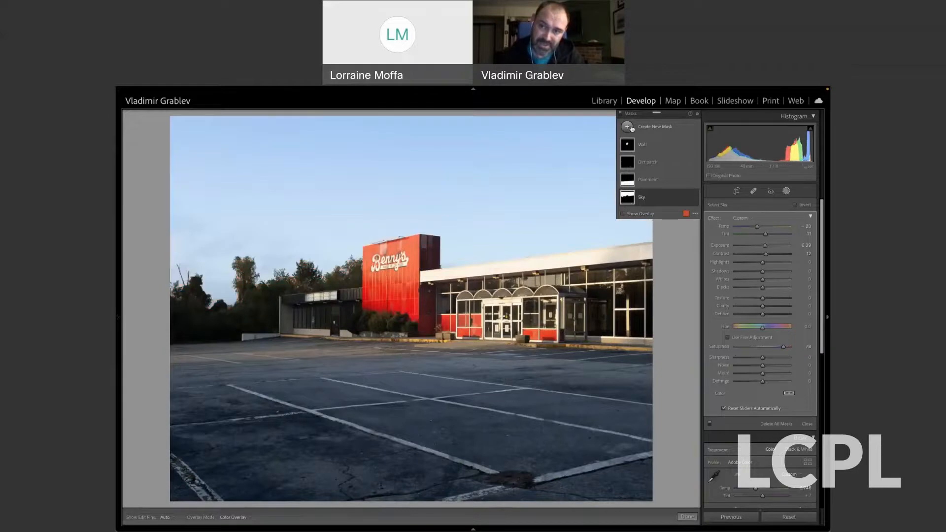
# Create a new Select Sky mask on the storefront photo and hide it.
pyautogui.click(628, 127)
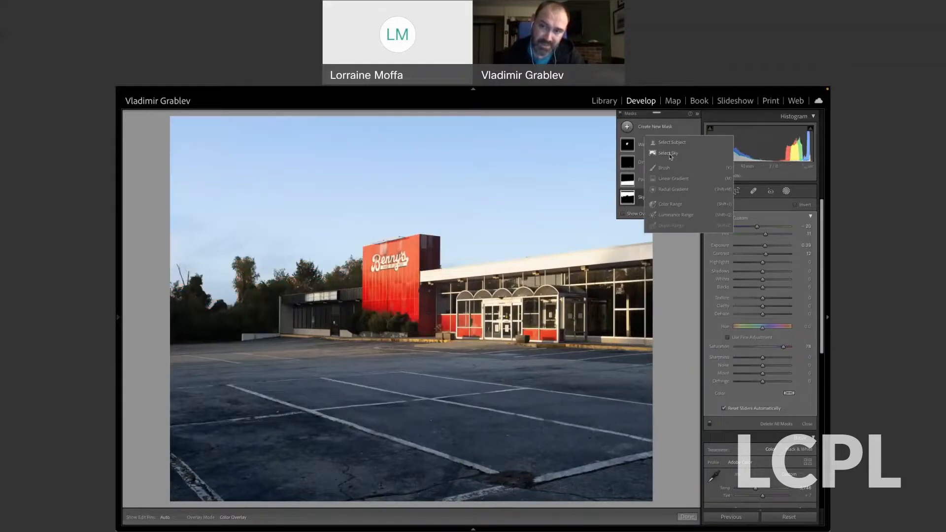
pyautogui.click(683, 156)
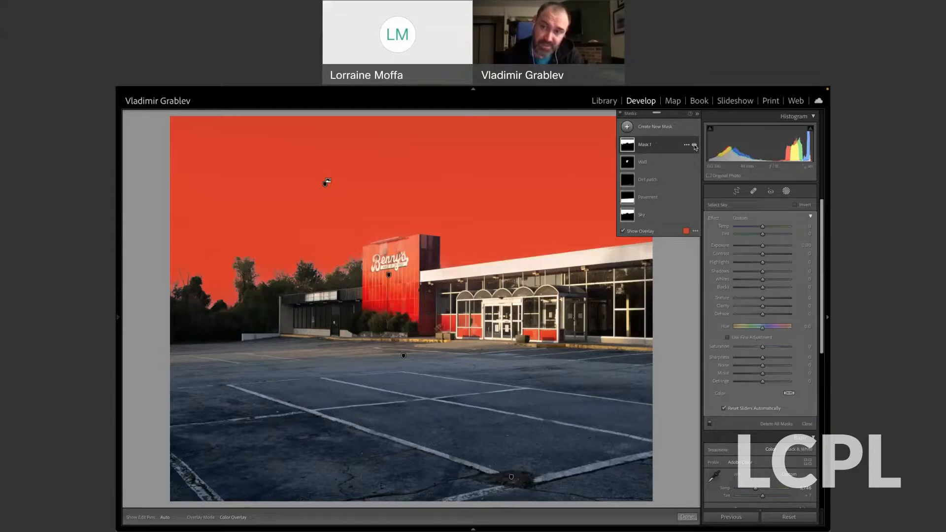
pyautogui.click(694, 145)
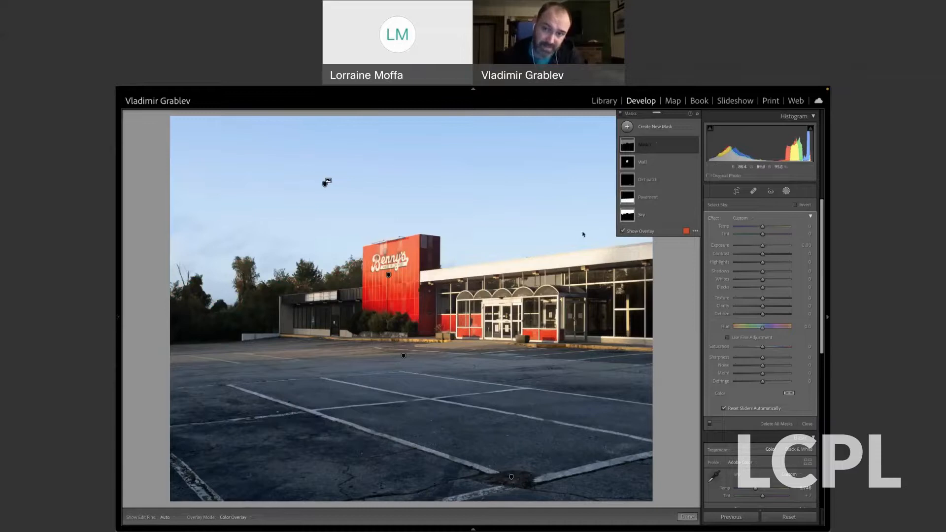
# Toggle the original Sky mask off and on to compare its effect, and select the Wall mask on the red sign.
pyautogui.click(694, 216)
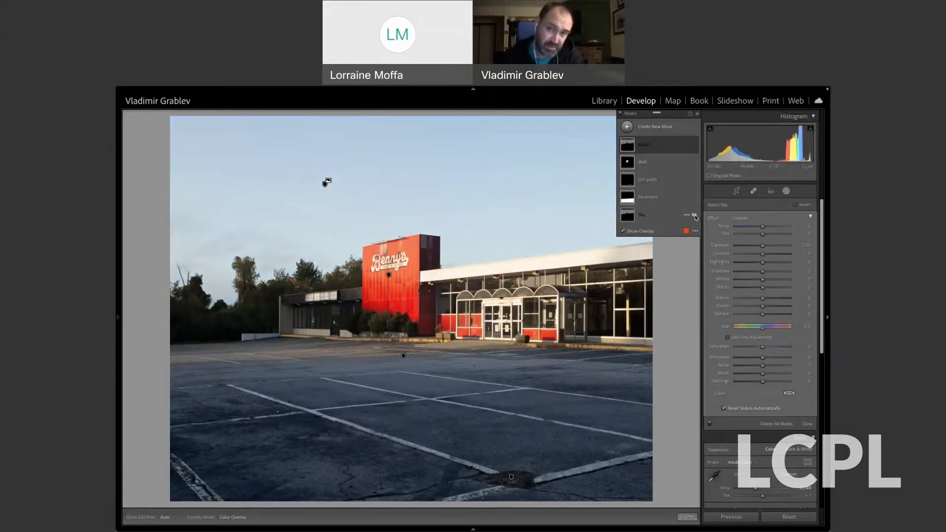
pyautogui.click(694, 216)
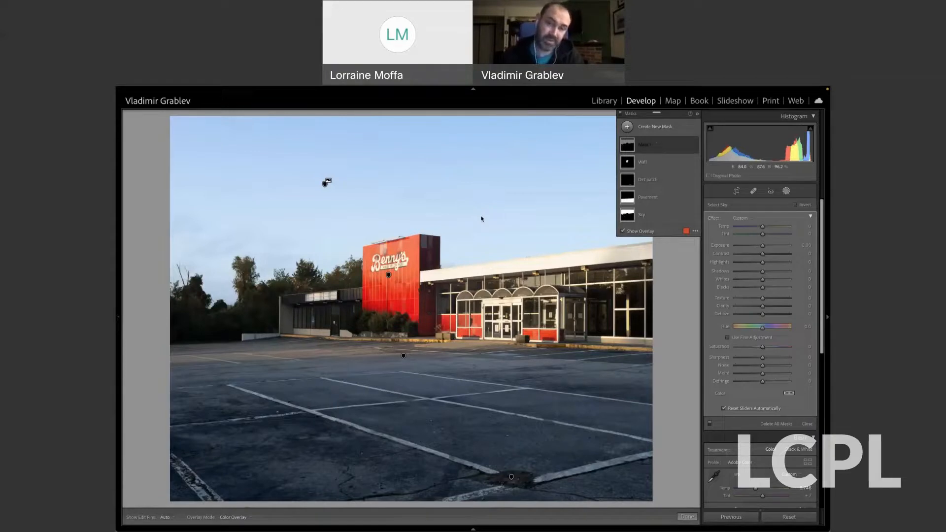
pyautogui.moveTo(389, 276)
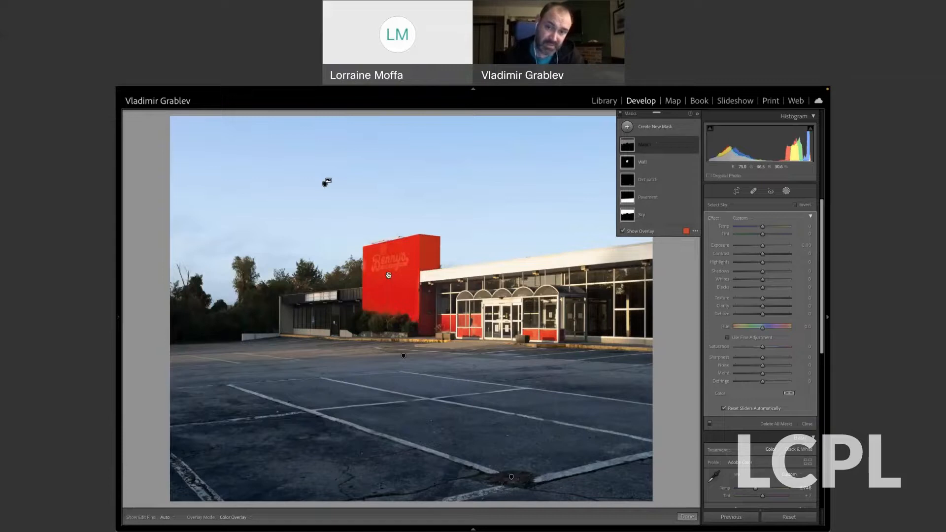
pyautogui.click(388, 276)
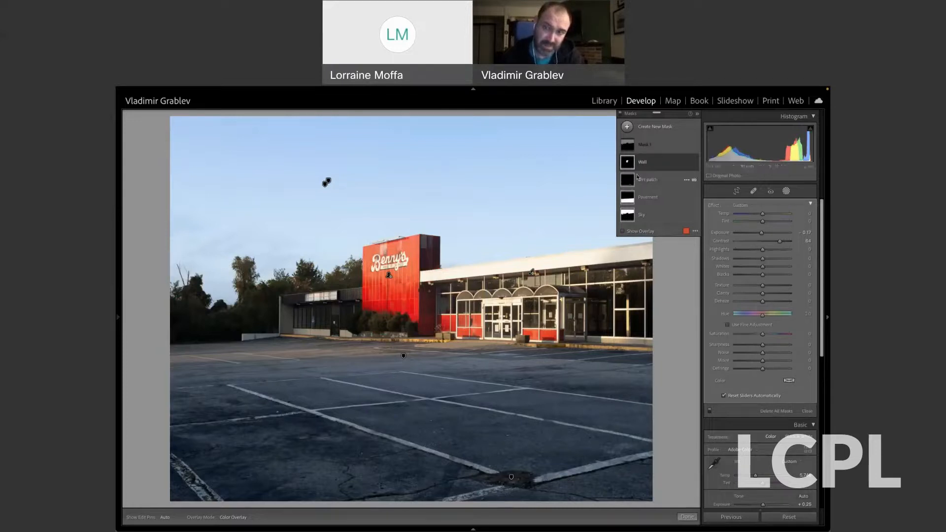
pyautogui.moveTo(626, 164)
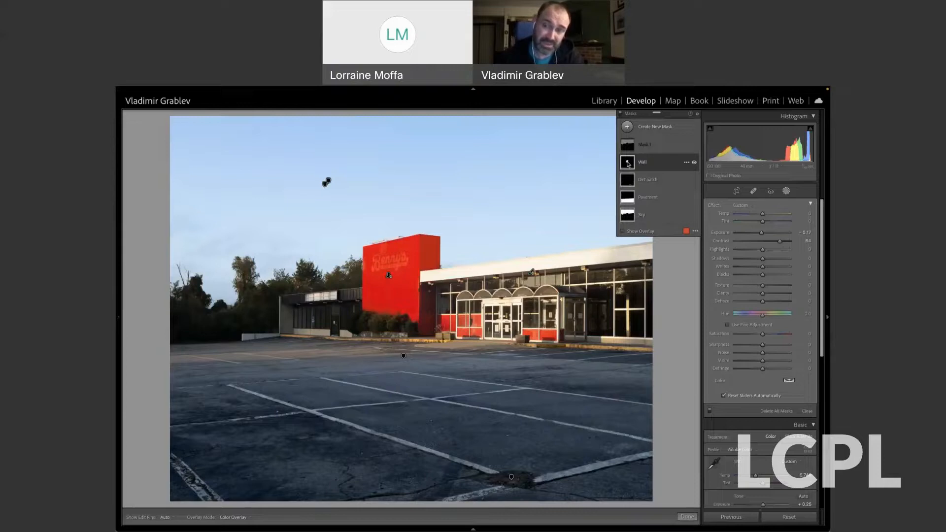
# Create a new Select Subject mask on the storefront photo and hide it.
pyautogui.click(627, 127)
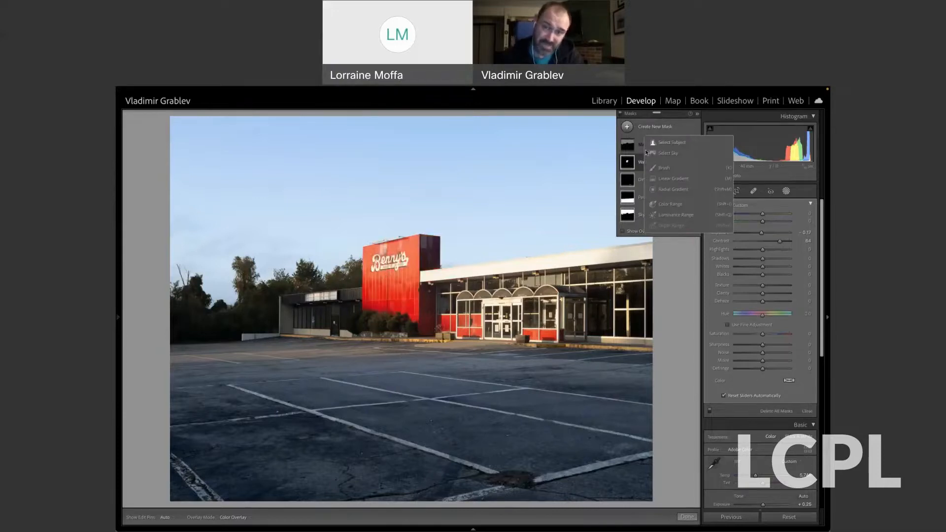
pyautogui.click(673, 143)
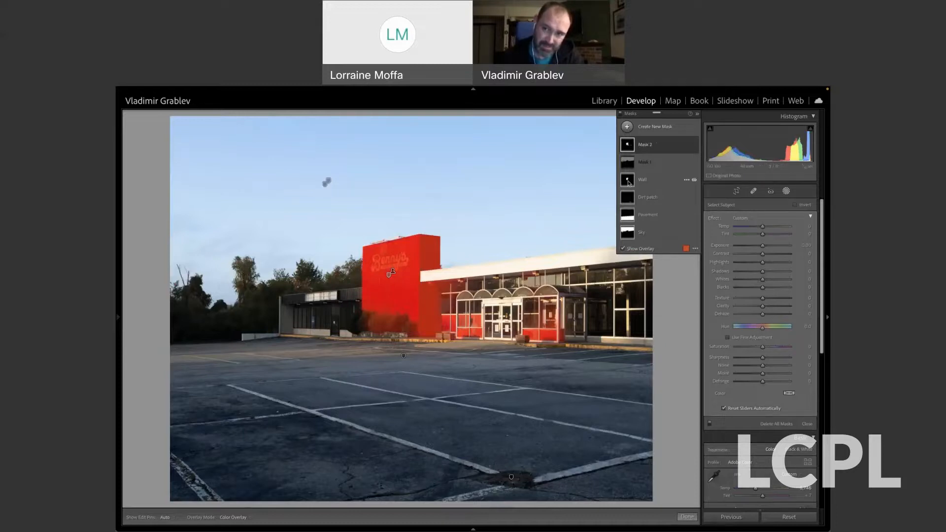
pyautogui.click(695, 145)
# Expand the Wall mask to examine the subject and brush components it is built from, and collapse it again.
pyautogui.click(639, 186)
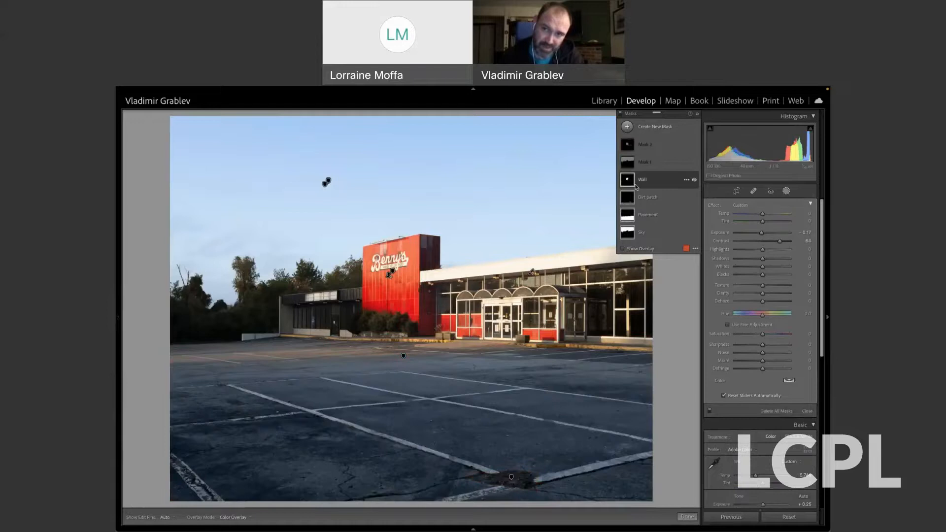
pyautogui.click(646, 181)
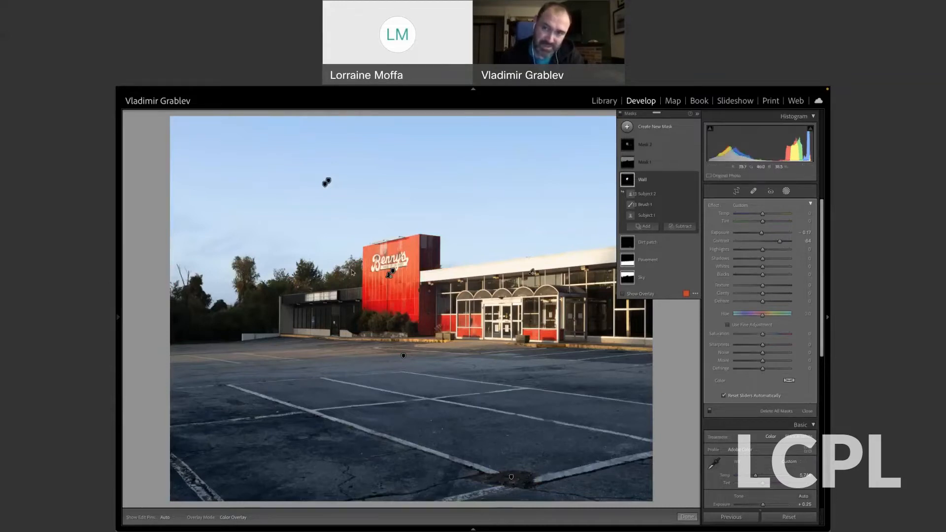
pyautogui.click(655, 182)
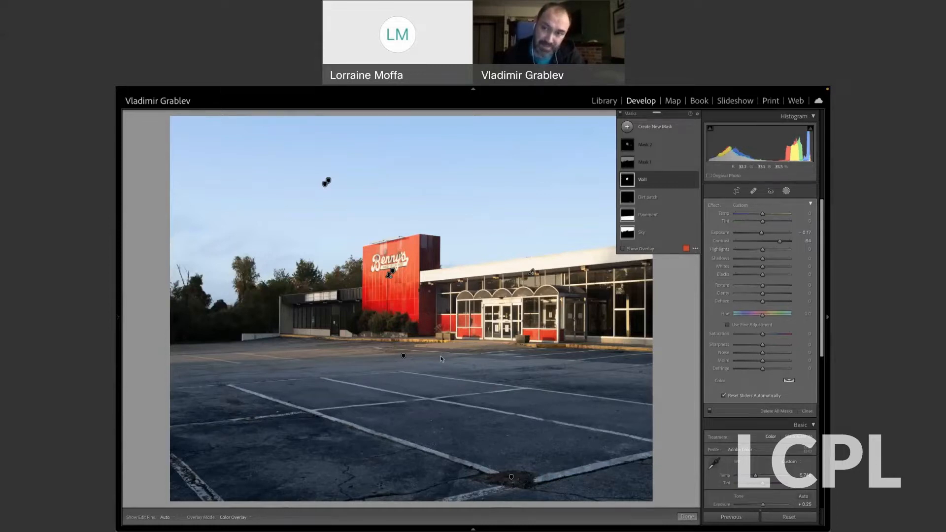
# Select the Pavement mask and examine its linear gradient on the parking lot and the available new mask types.
pyautogui.click(644, 216)
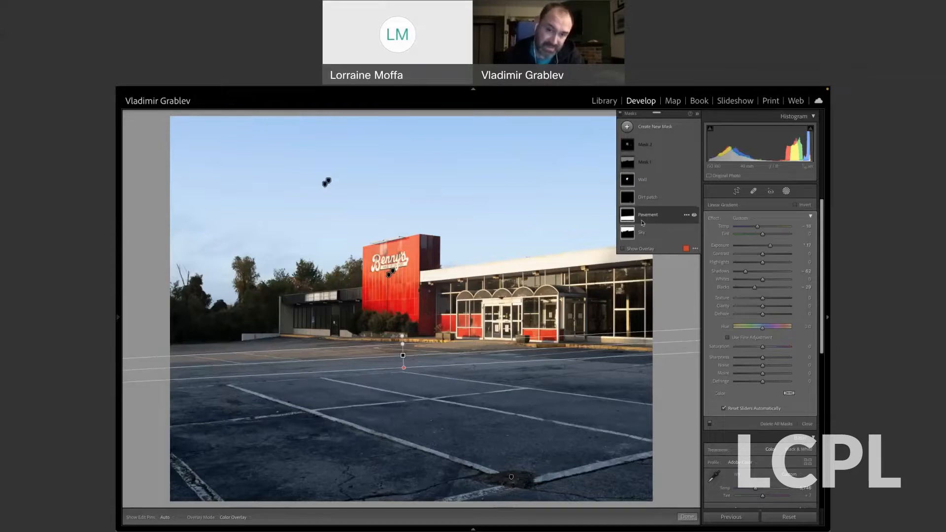
pyautogui.moveTo(402, 355)
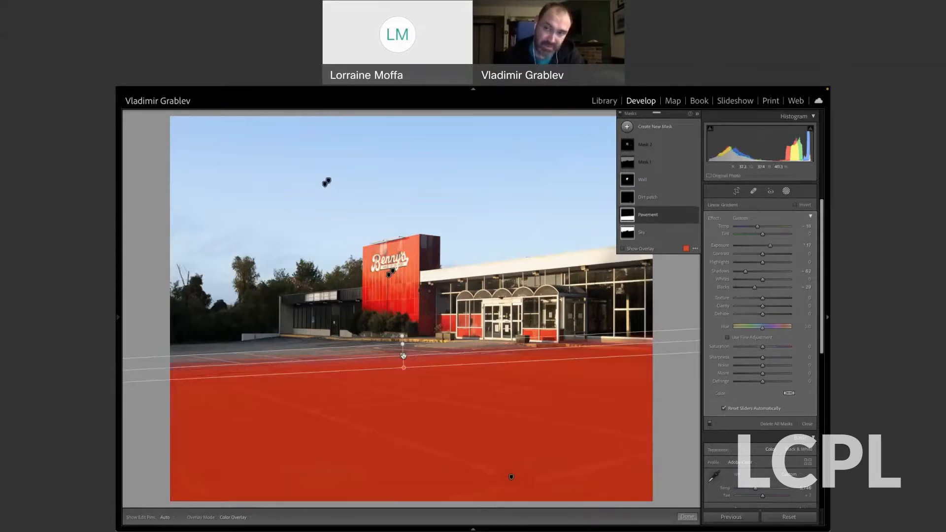
pyautogui.click(627, 127)
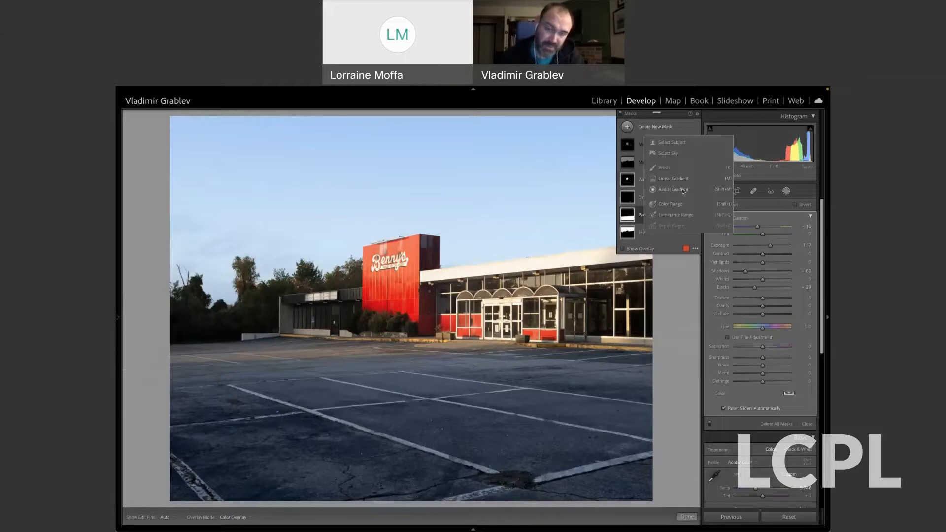
pyautogui.moveTo(403, 343); pyautogui.dragTo(403, 367)
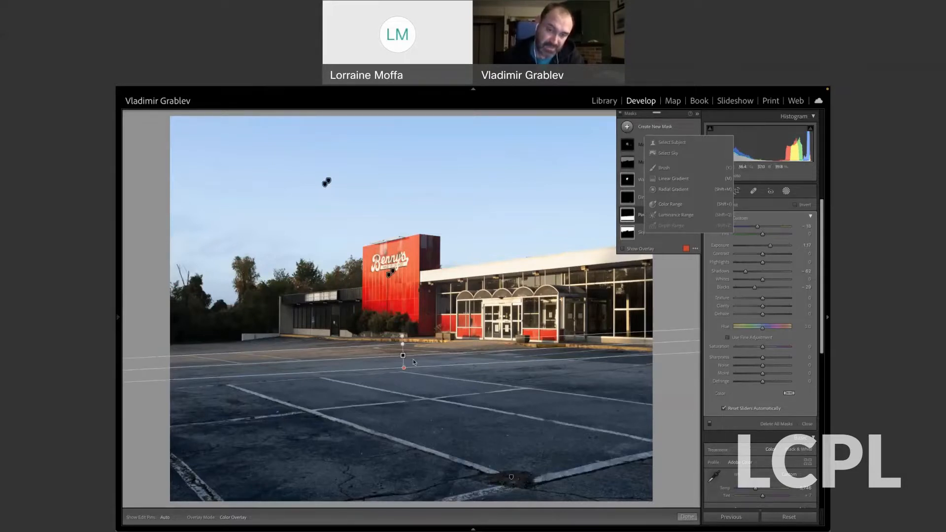
pyautogui.moveTo(402, 355)
# Try widening and reshaping the Pavement mask's gradient upward over the building, and undo the changes.
pyautogui.moveTo(402, 343); pyautogui.dragTo(403, 265)
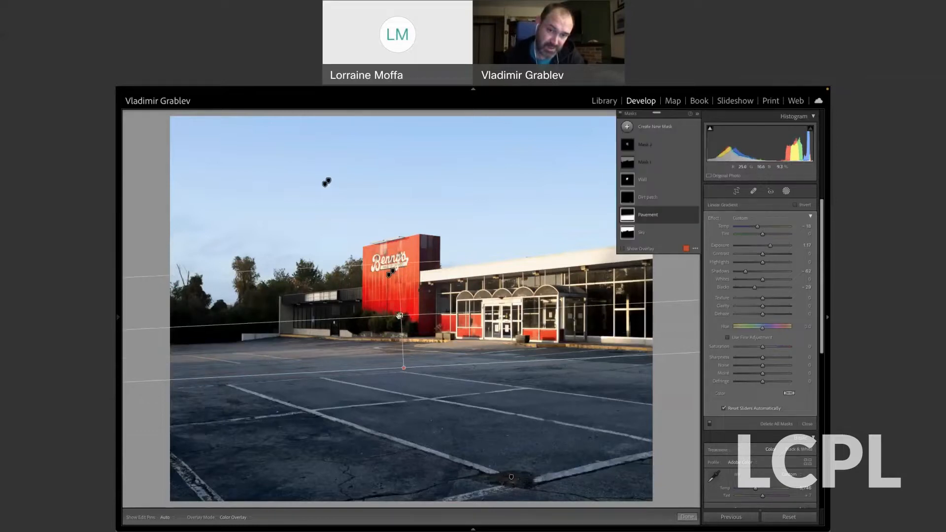
pyautogui.moveTo(399, 315); pyautogui.dragTo(401, 328)
pyautogui.moveTo(398, 276); pyautogui.dragTo(397, 299)
pyautogui.hotkey('ctrl', 'z')
pyautogui.hotkey('ctrl', 'z')
pyautogui.hotkey('ctrl', 'z')
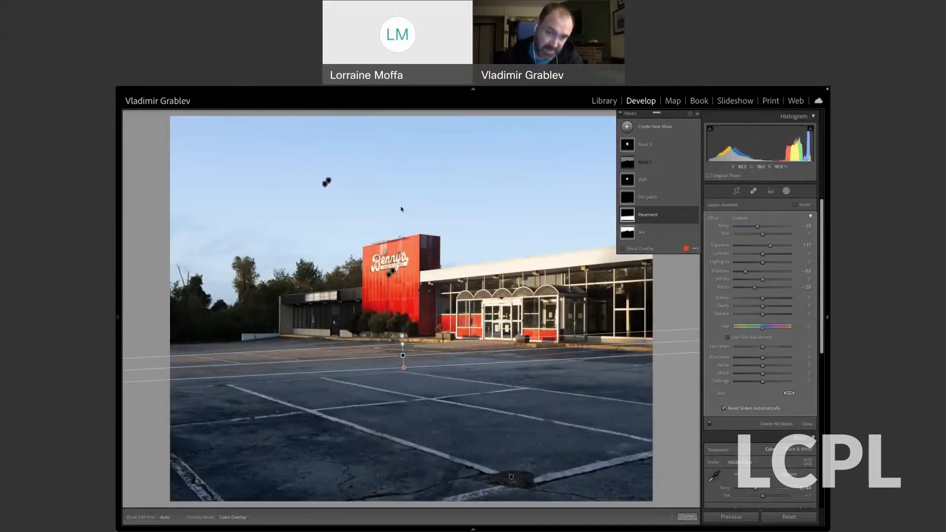
# Select the Dirt patch mask, compare the storefront photo with it hidden and shown, and close masking.
pyautogui.moveTo(403, 356)
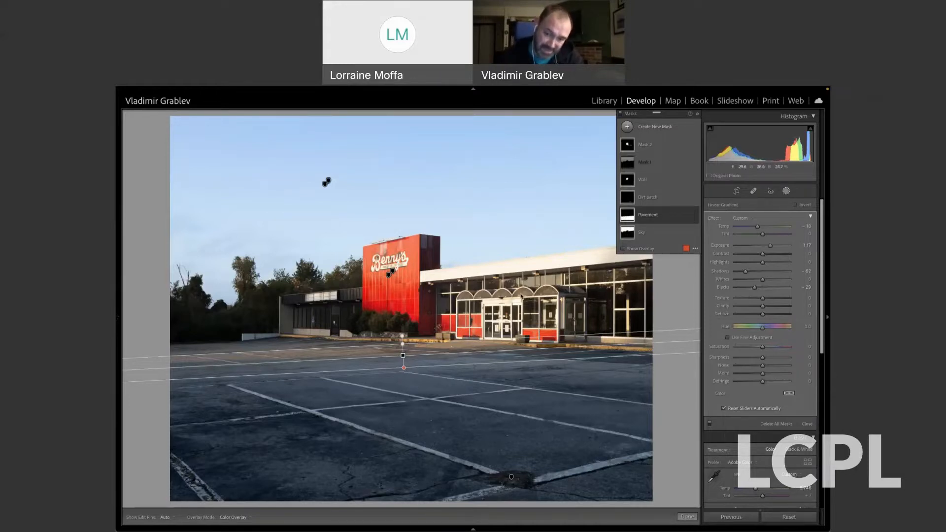
pyautogui.click(510, 477)
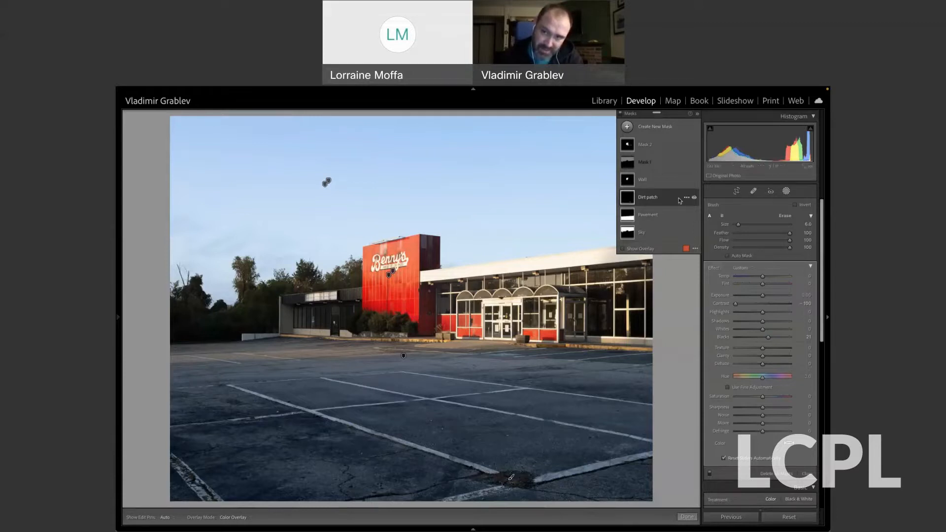
pyautogui.click(694, 197)
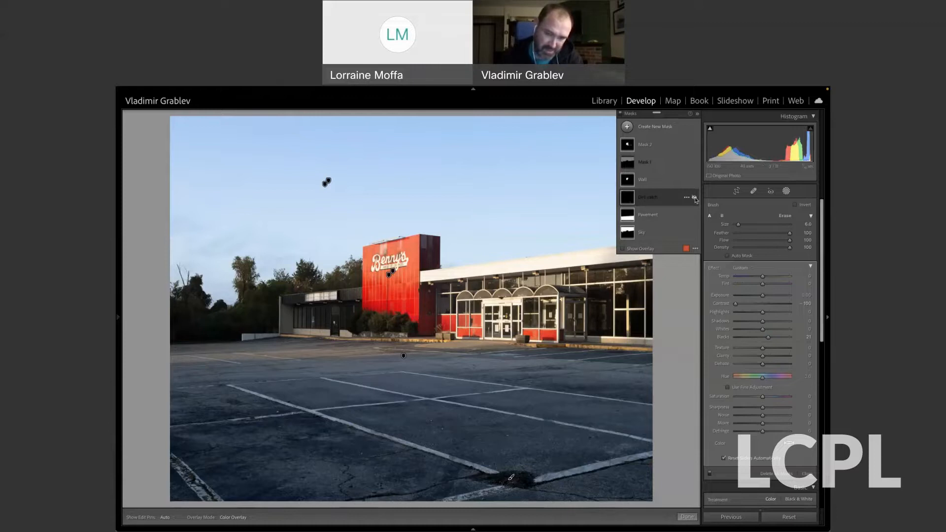
pyautogui.click(694, 197)
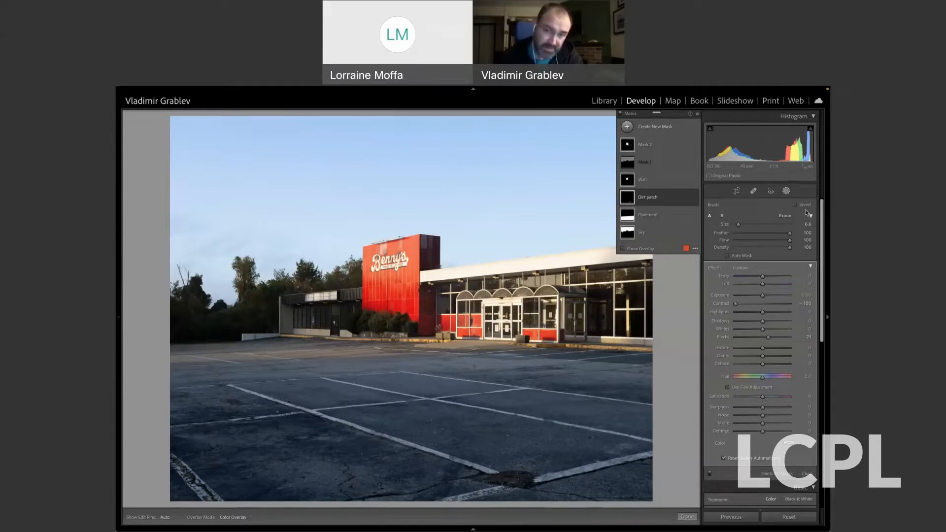
pyautogui.click(786, 191)
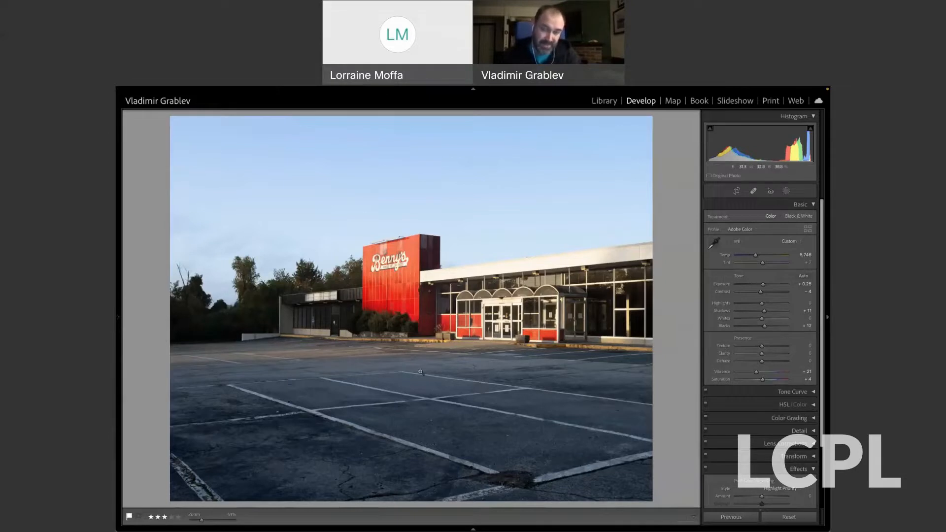
# Go to the lighthouse photo, open its masks, and hide the Color Red and B&W masks.
pyautogui.press('Right')
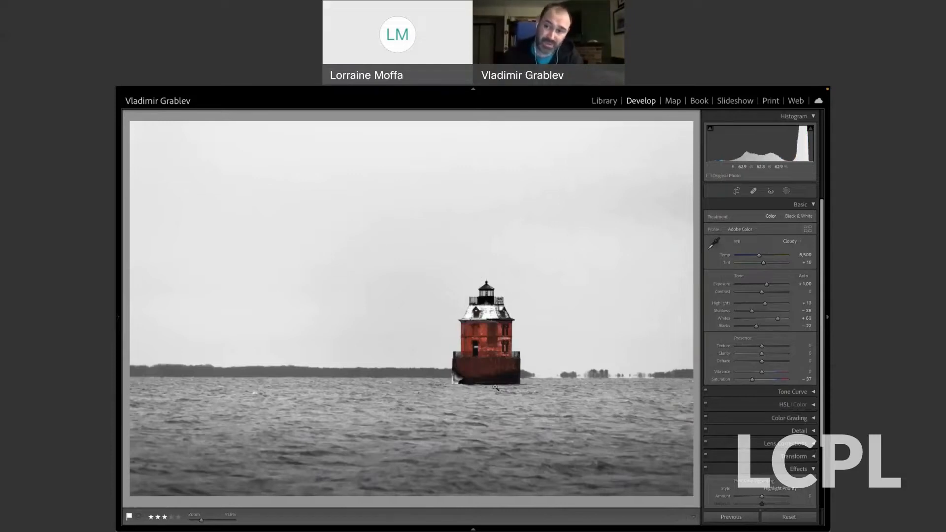
pyautogui.click(786, 191)
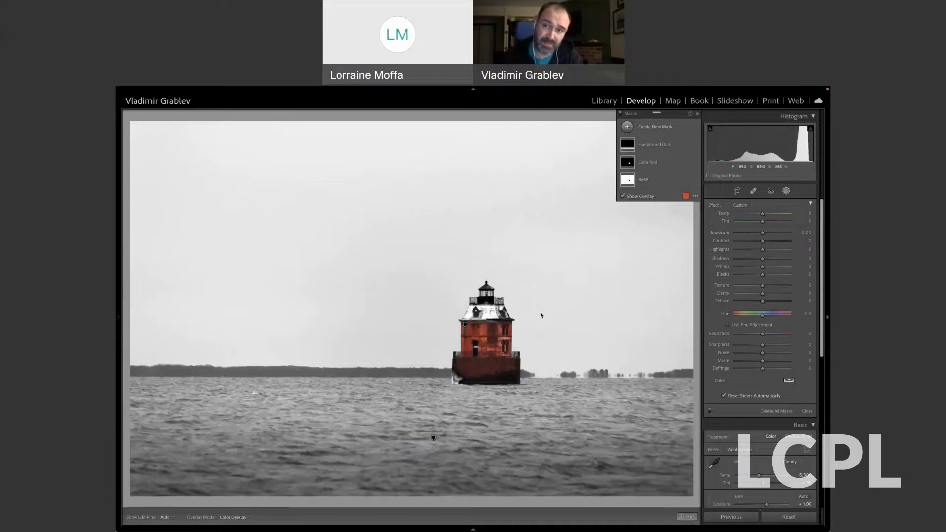
pyautogui.click(635, 127)
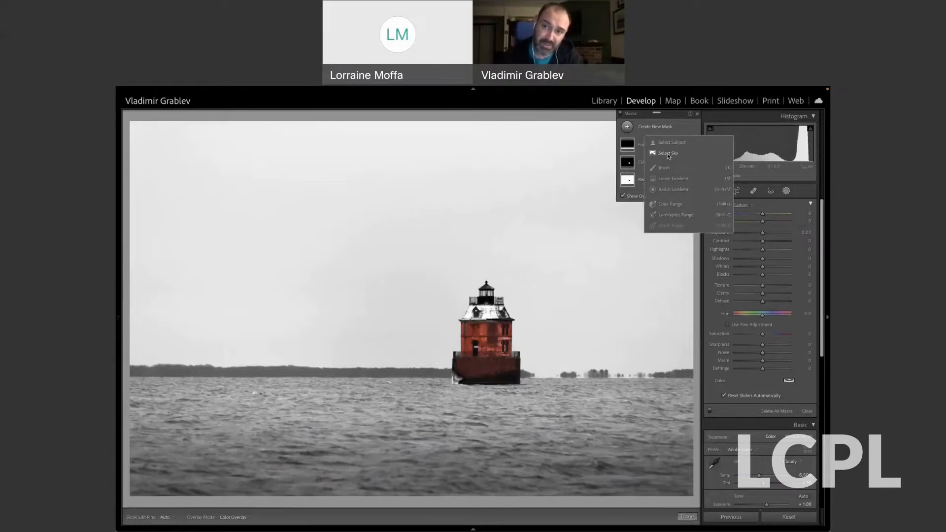
pyautogui.click(670, 205)
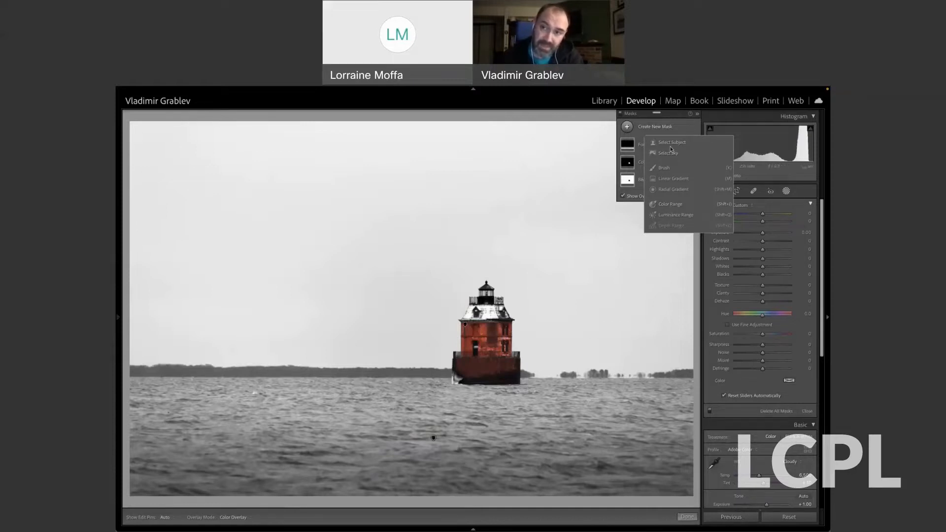
pyautogui.click(675, 115)
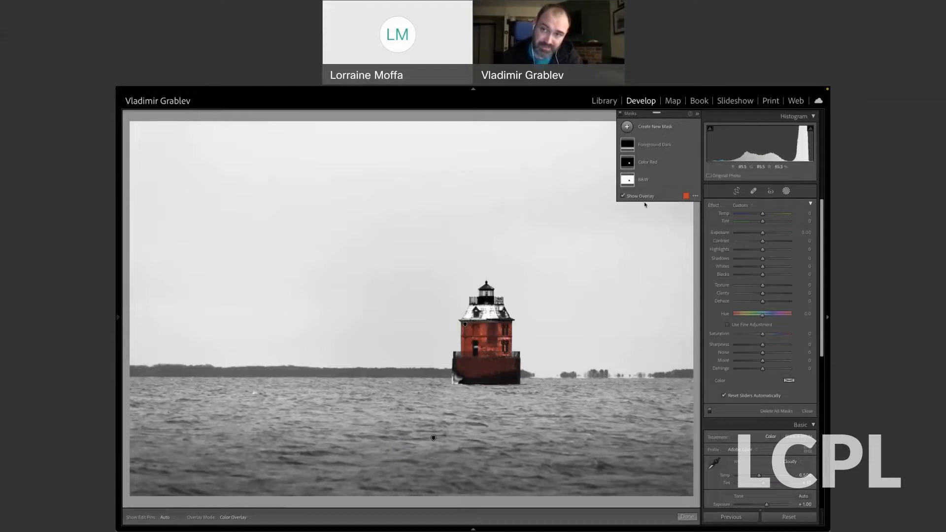
pyautogui.click(692, 163)
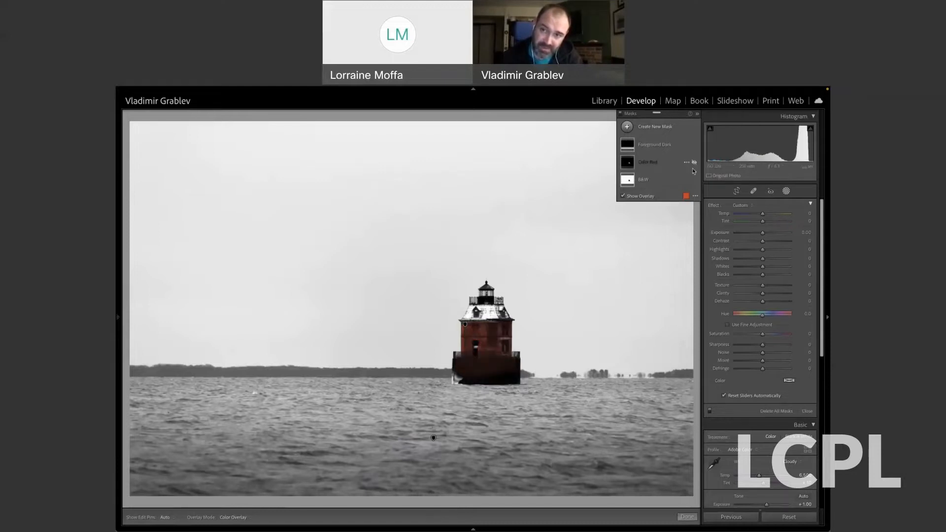
pyautogui.click(695, 180)
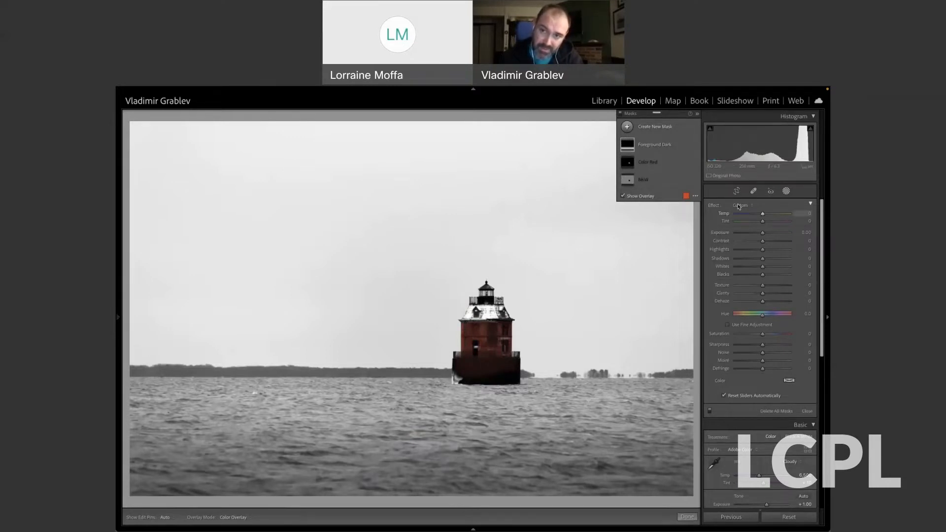
# Create a Select Subject mask on the lighthouse and duplicate it.
pyautogui.click(643, 128)
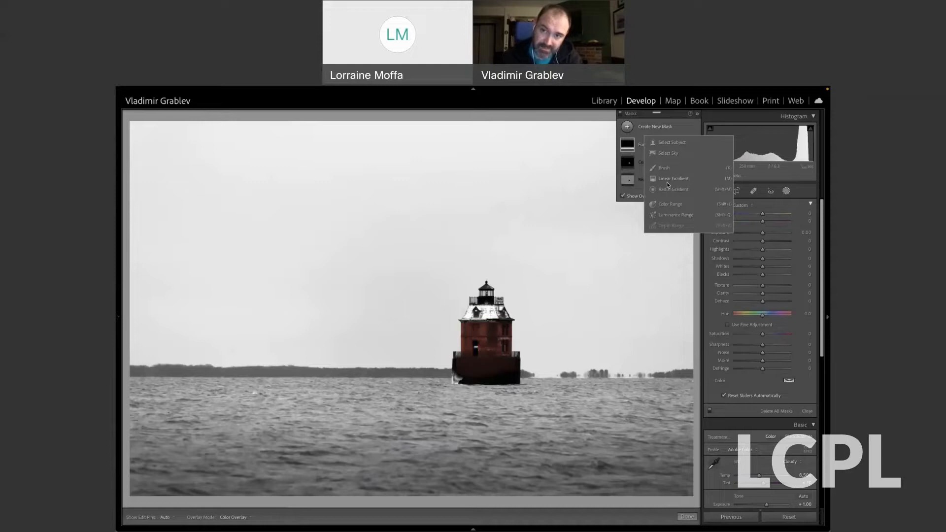
pyautogui.click(668, 142)
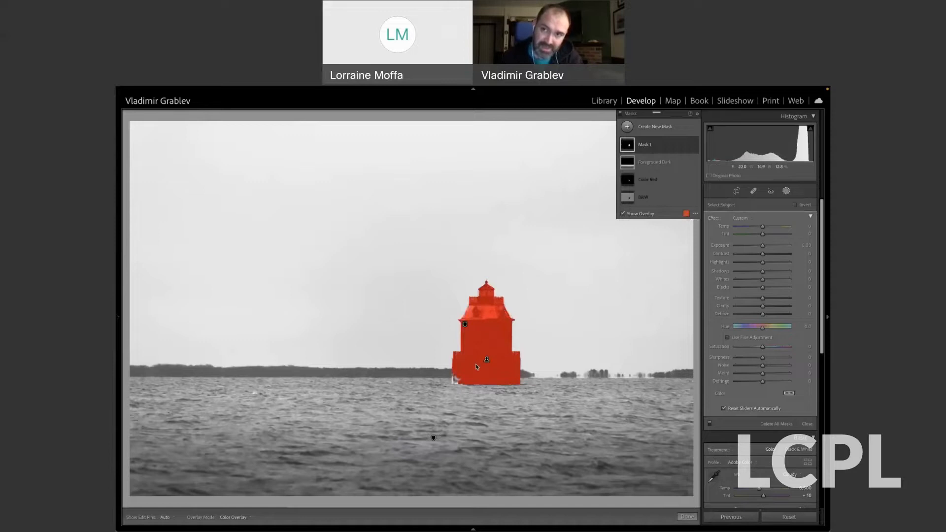
pyautogui.rightClick(643, 147)
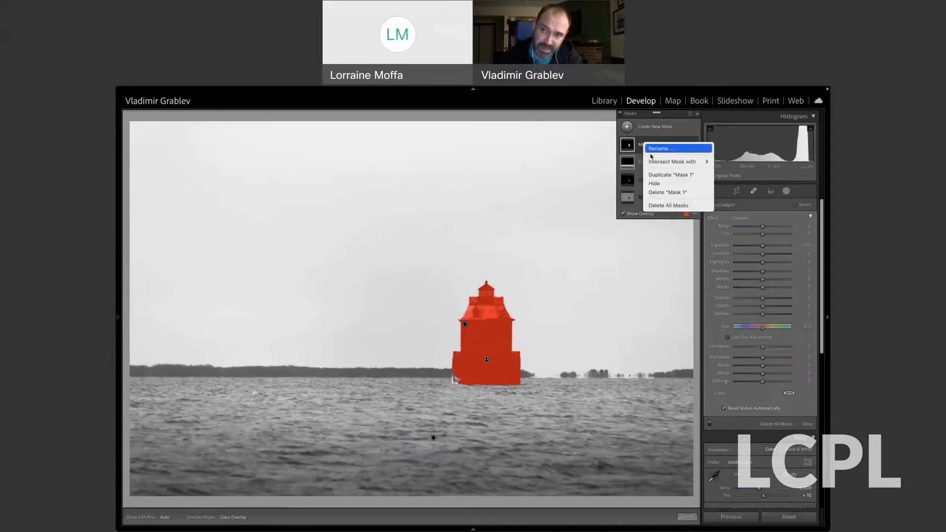
pyautogui.click(663, 175)
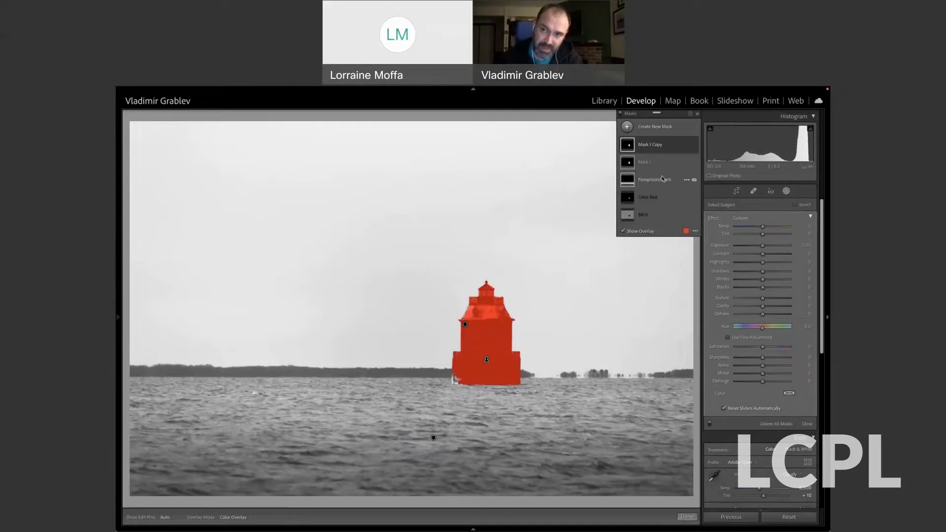
pyautogui.click(651, 149)
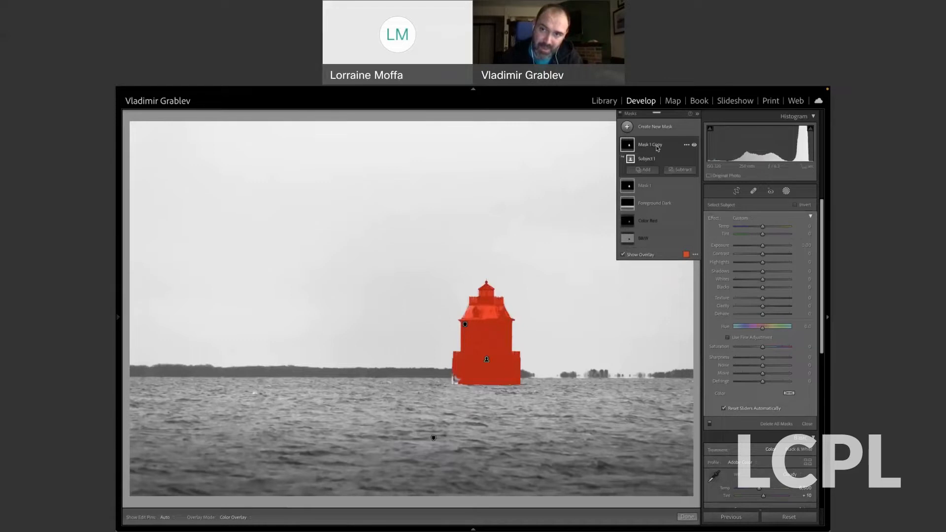
pyautogui.click(651, 148)
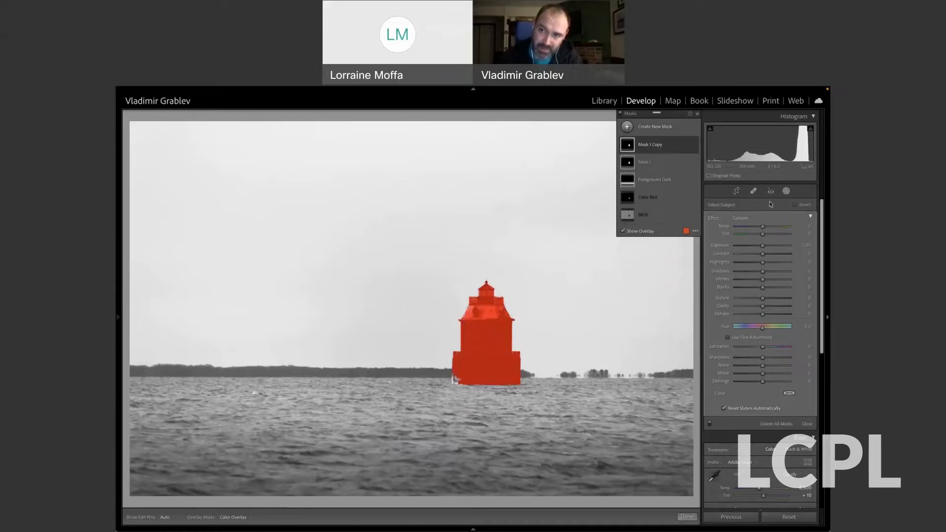
# Invert Mask 1 Copy so it covers the lighthouse's surroundings, and set its saturation to -100.
pyautogui.click(795, 204)
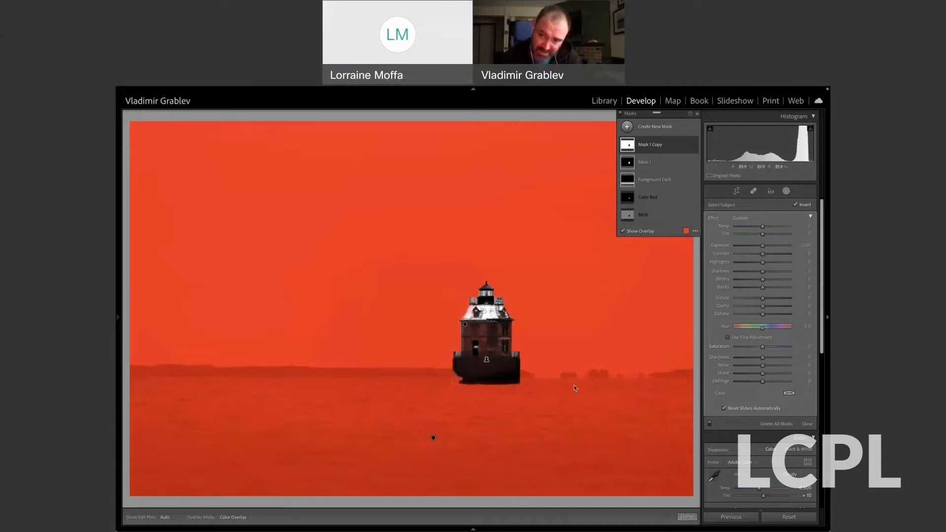
pyautogui.press('o')
pyautogui.moveTo(762, 348); pyautogui.dragTo(734, 347)
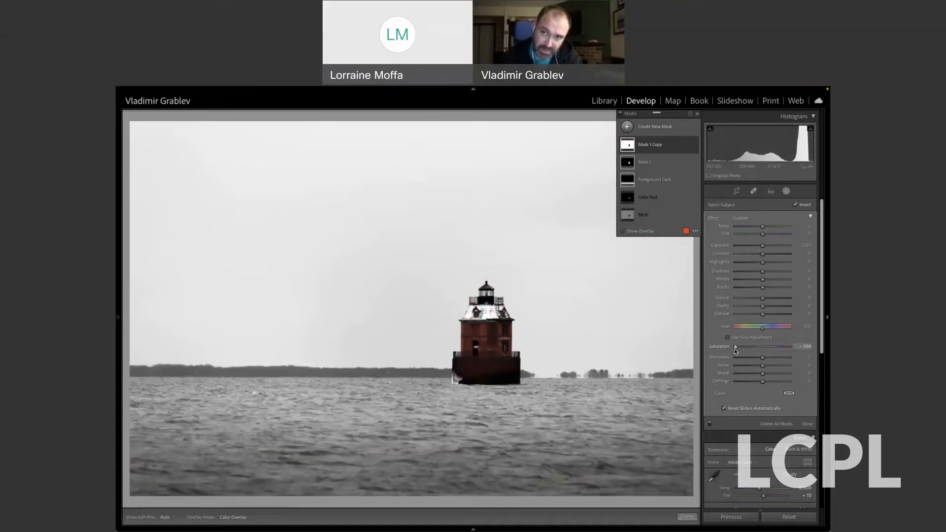
# Adjust the lighthouse in Mask 1 with exposure 0.69, contrast 26 and saturation 76.
pyautogui.click(644, 164)
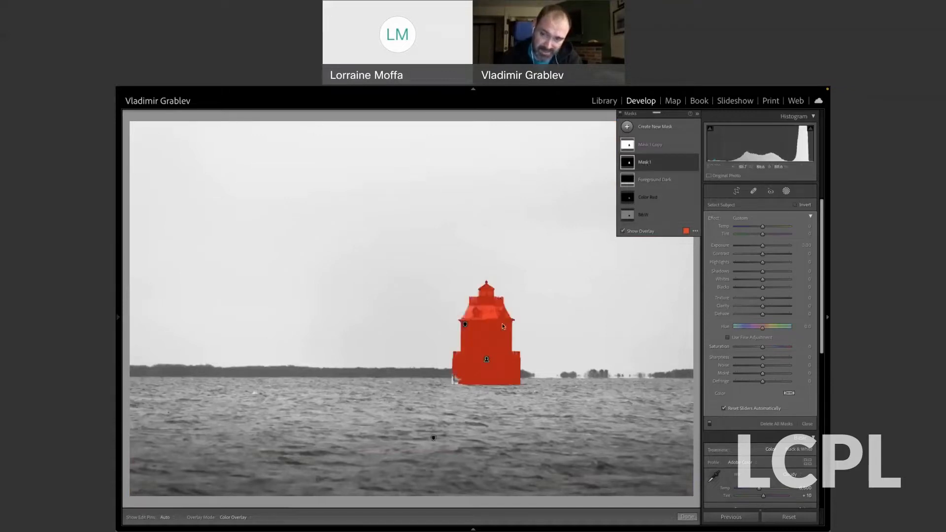
pyautogui.moveTo(763, 347); pyautogui.dragTo(789, 348)
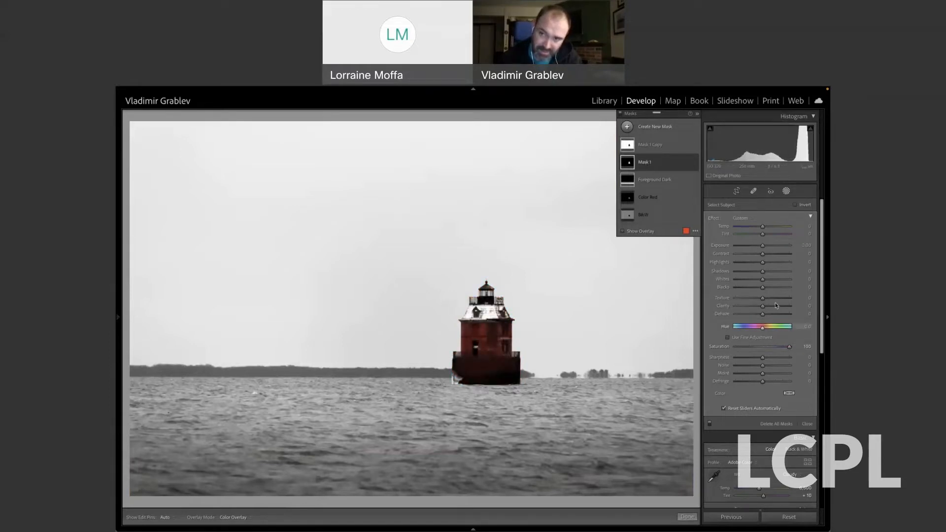
pyautogui.moveTo(762, 245); pyautogui.dragTo(769, 256)
pyautogui.moveTo(790, 346); pyautogui.dragTo(783, 348)
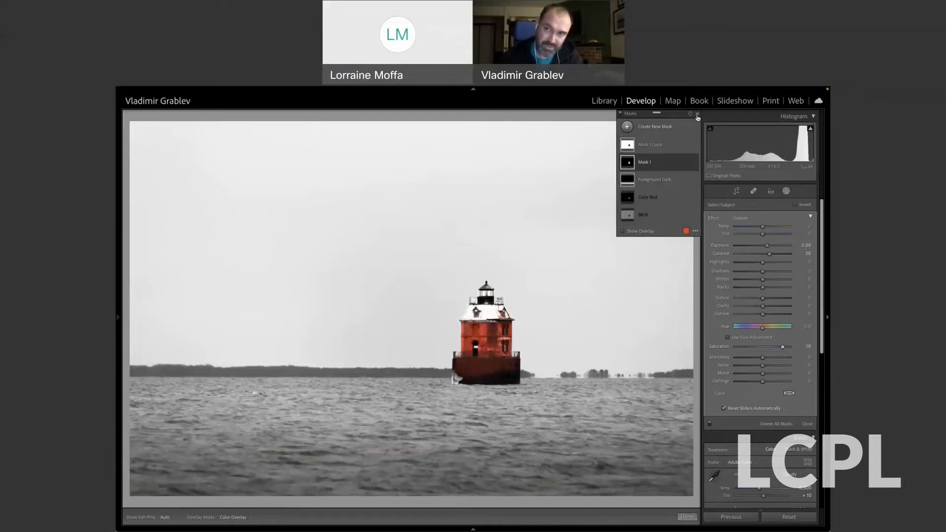
# Rename Mask 1 as Deep Red and fine-tune its saturation to 73.
pyautogui.click(697, 114)
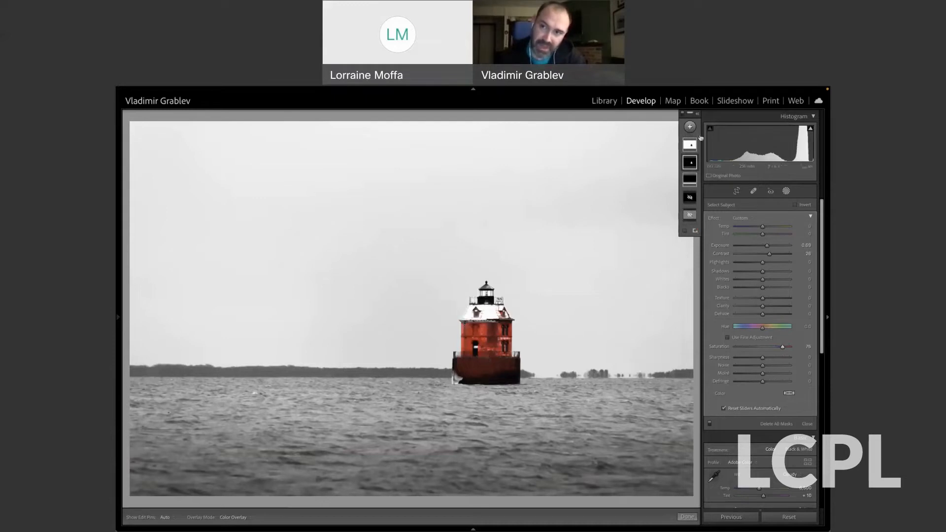
pyautogui.click(697, 115)
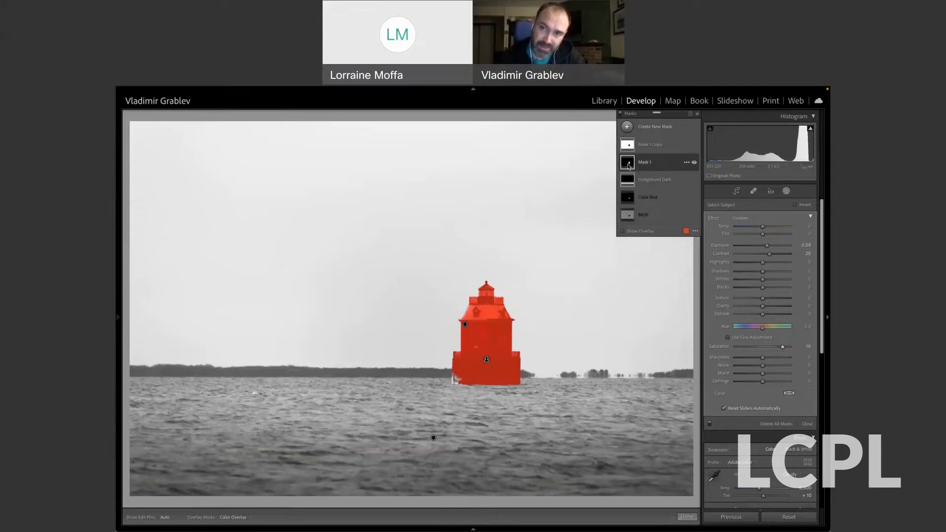
pyautogui.click(628, 166)
pyautogui.doubleClick(641, 164)
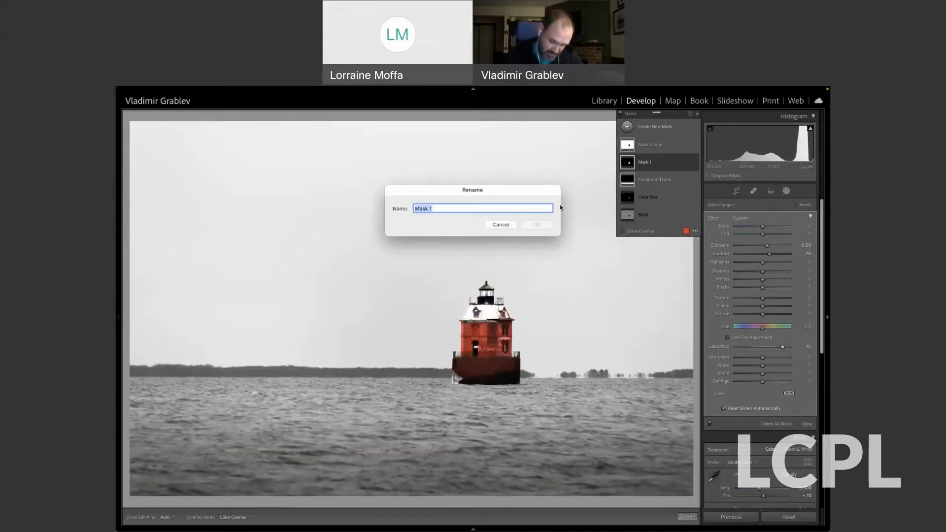
pyautogui.write('Deep')
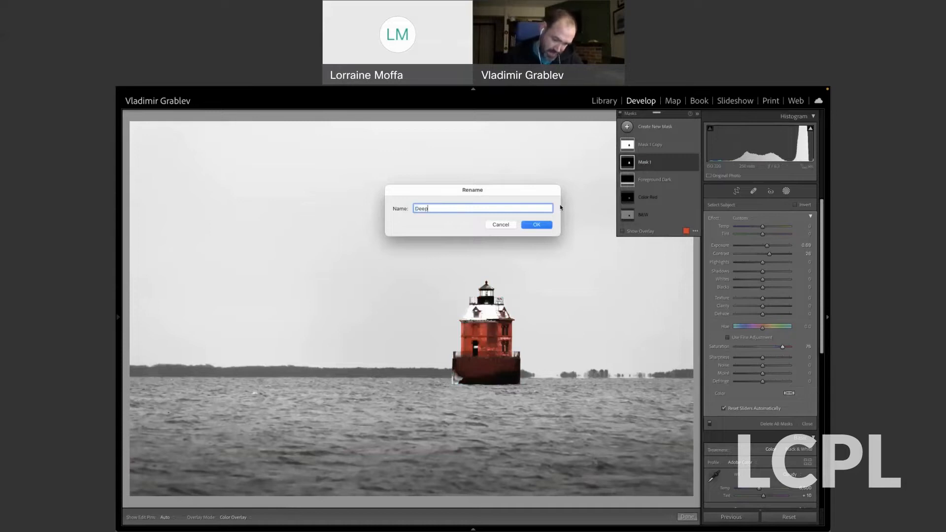
pyautogui.write(' Red')
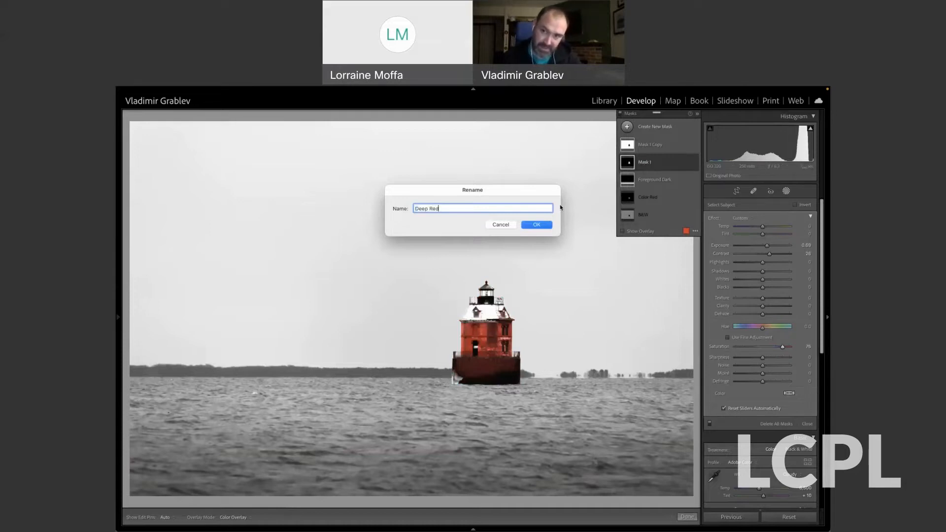
pyautogui.press('Return')
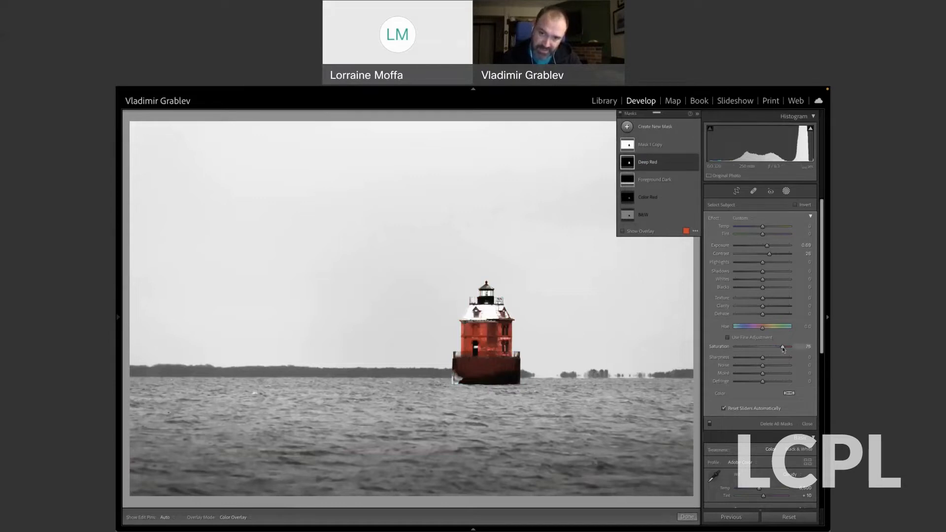
pyautogui.moveTo(783, 349)
pyautogui.mouseDown()
pyautogui.moveTo(791, 350)
pyautogui.moveTo(783, 349)
pyautogui.mouseUp()
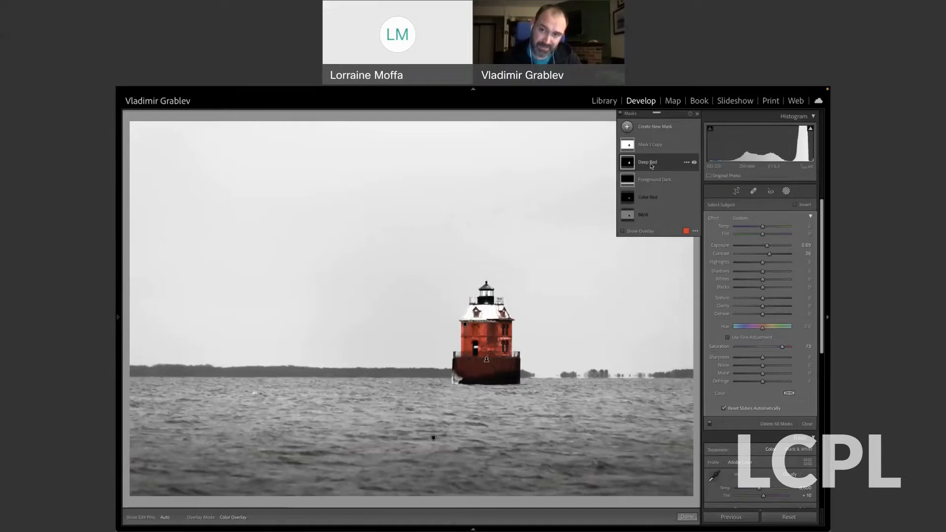
# Turn off the inversion of Mask 1 Copy to compare its coverage, and invert it again.
pyautogui.click(633, 166)
pyautogui.click(640, 145)
pyautogui.click(795, 205)
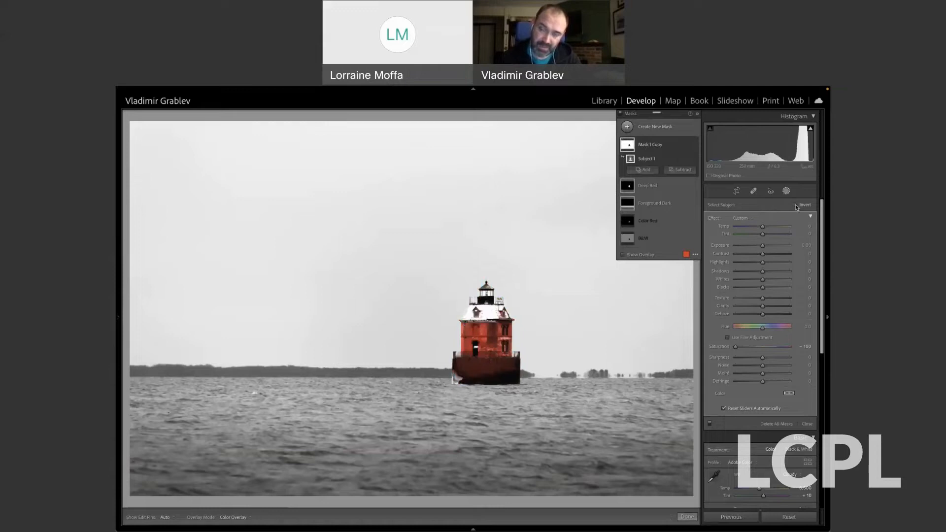
pyautogui.moveTo(626, 147)
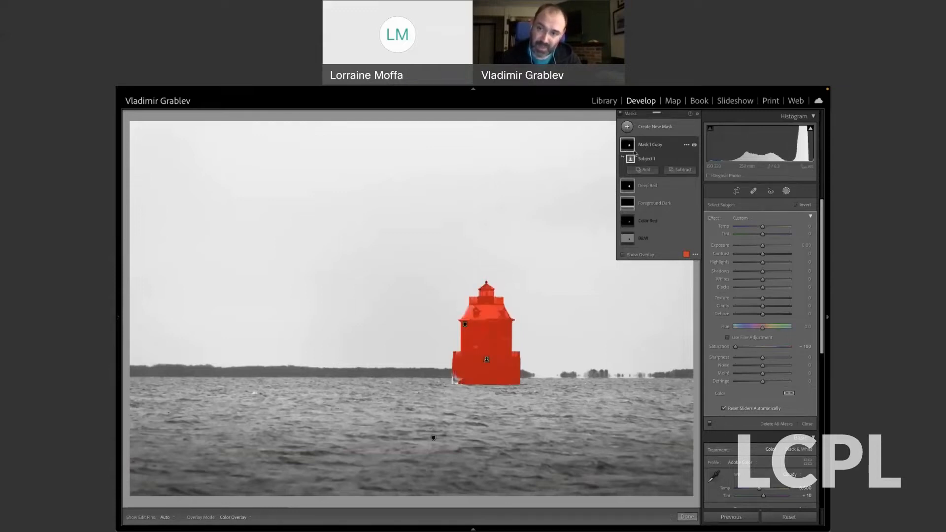
pyautogui.click(795, 205)
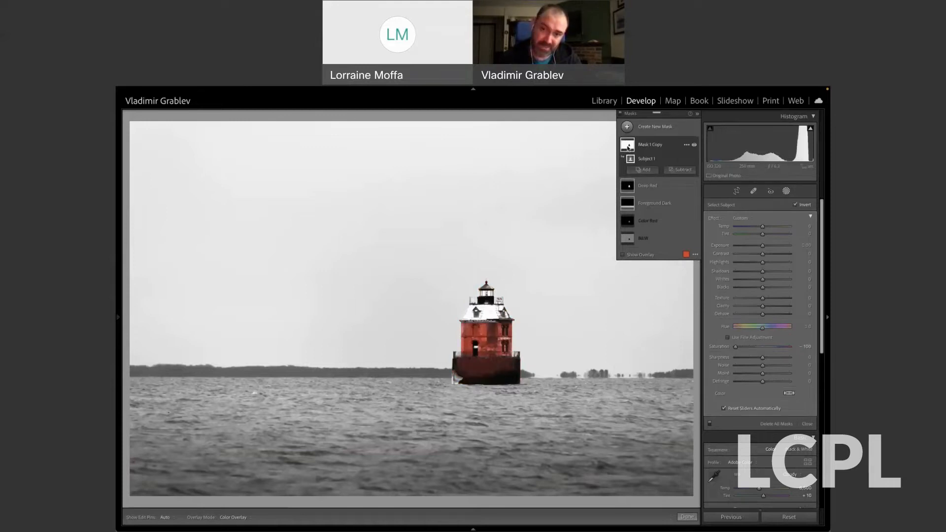
pyautogui.moveTo(628, 147)
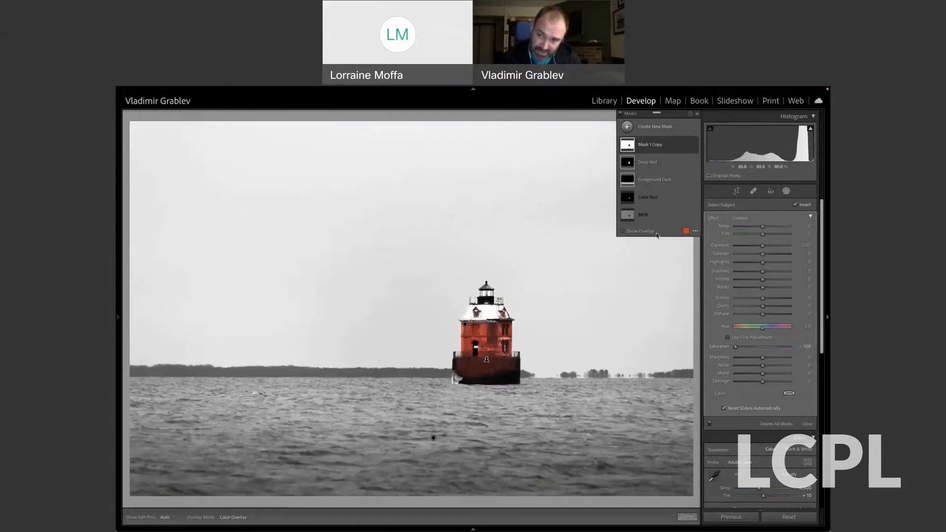
# Set the saturation of the inverted Mask 1 Copy to 100.
pyautogui.moveTo(736, 348); pyautogui.dragTo(798, 350)
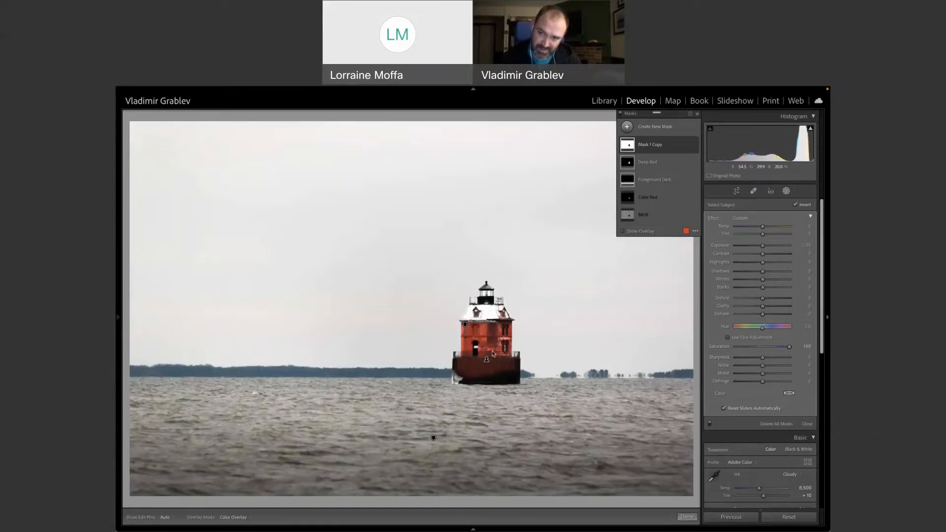
# Rename the inverted Mask 1 Copy as B&W and set its saturation to -100.
pyautogui.doubleClick(650, 145)
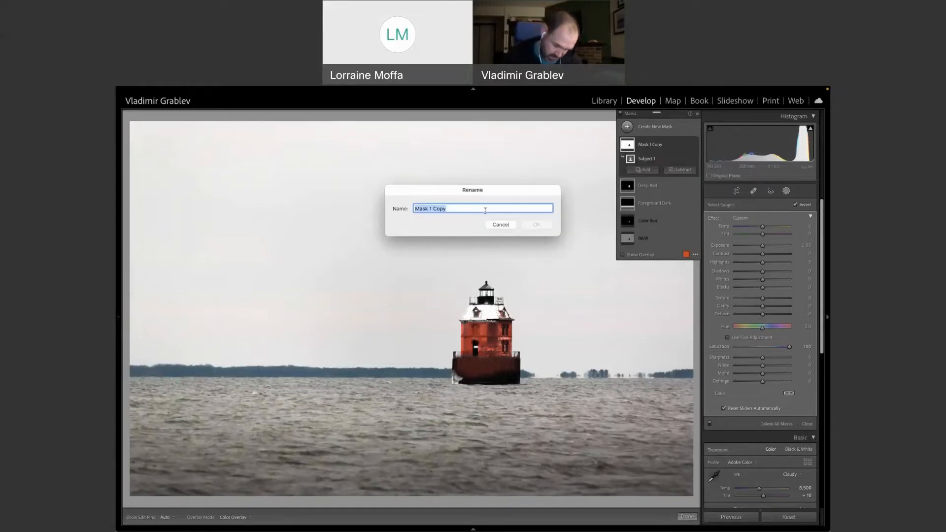
pyautogui.write('B')
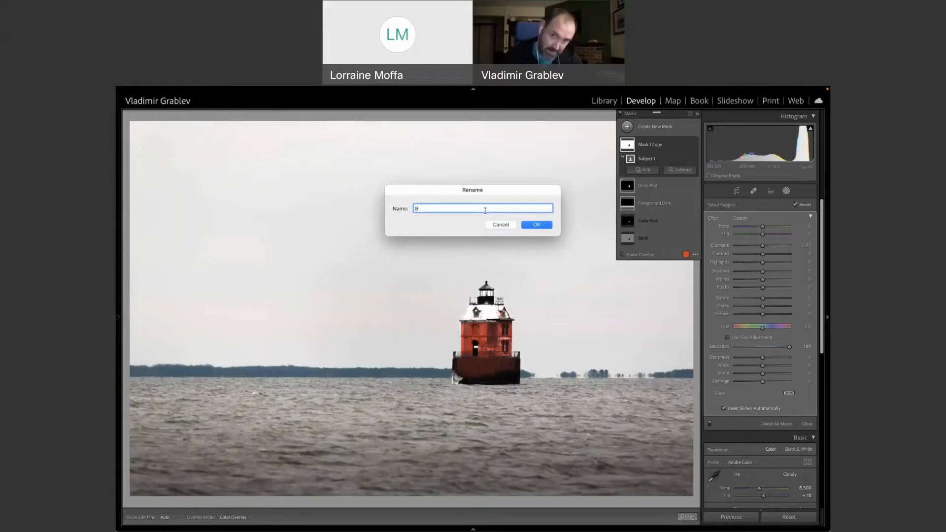
pyautogui.write('&W')
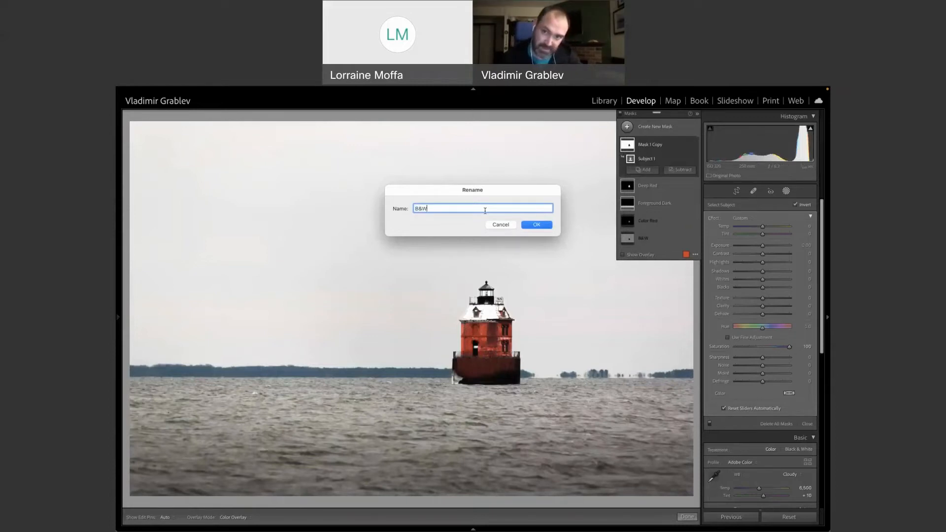
pyautogui.click(536, 225)
pyautogui.moveTo(789, 346); pyautogui.dragTo(725, 350)
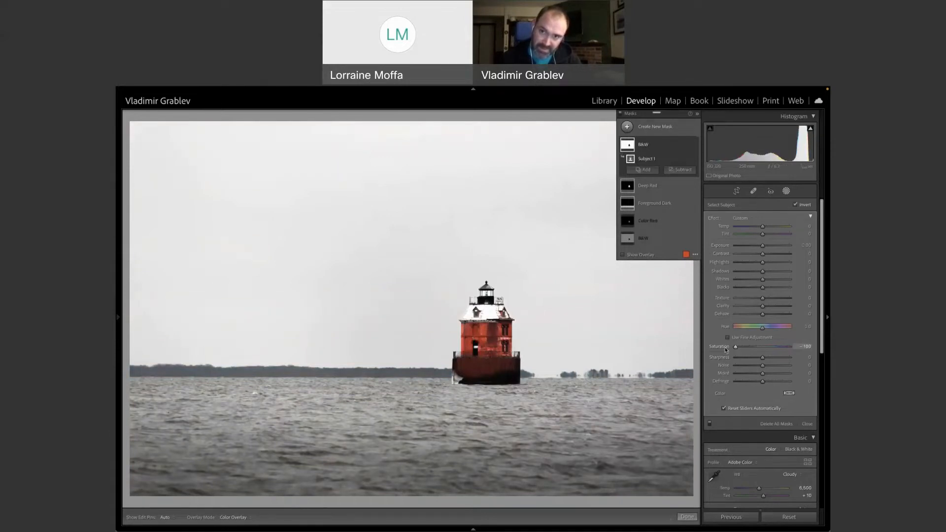
pyautogui.click(648, 149)
pyautogui.moveTo(629, 166)
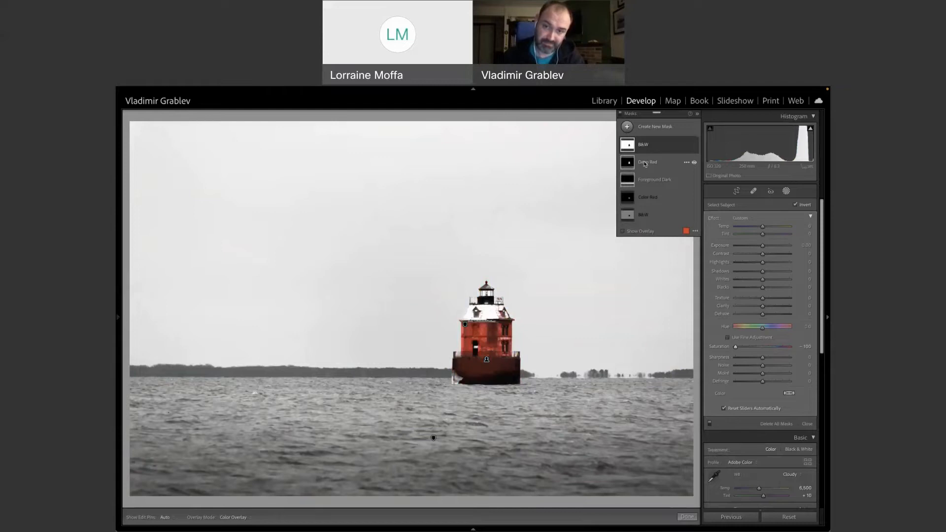
# View the Deep Red mask's settings, close masking and switch to the Local Adjustments with Lightroom presentation.
pyautogui.click(644, 163)
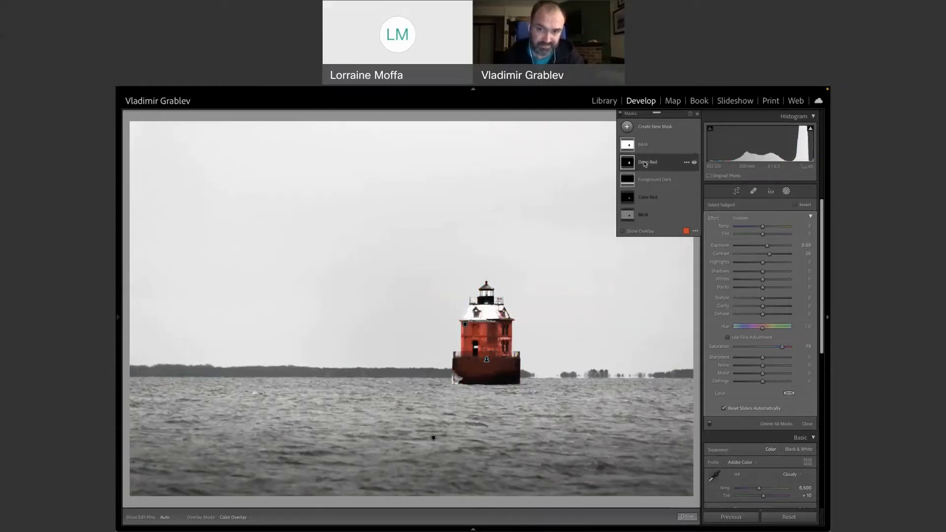
pyautogui.click(787, 192)
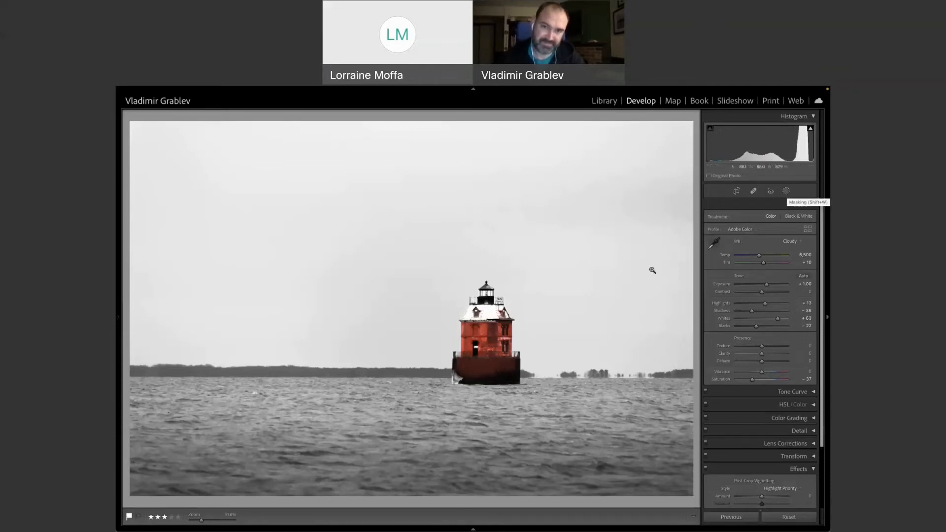
pyautogui.press('super+Tab')
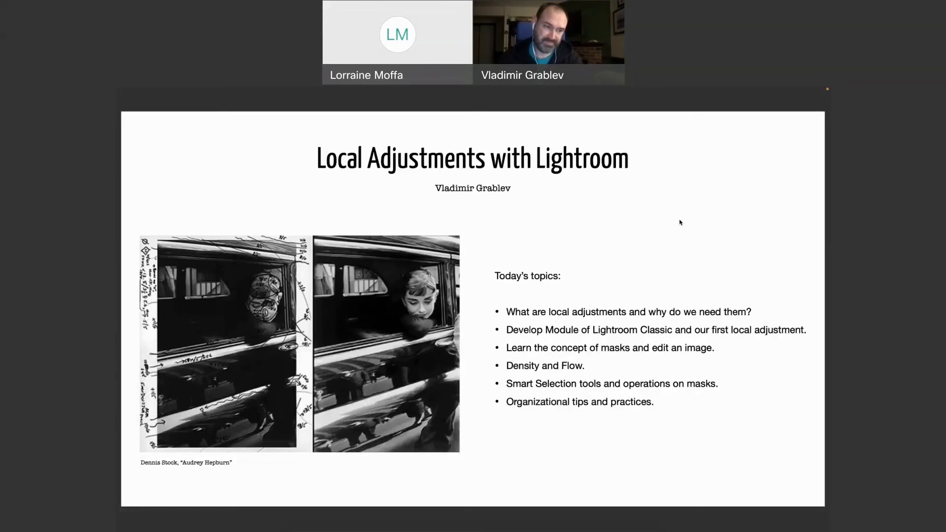